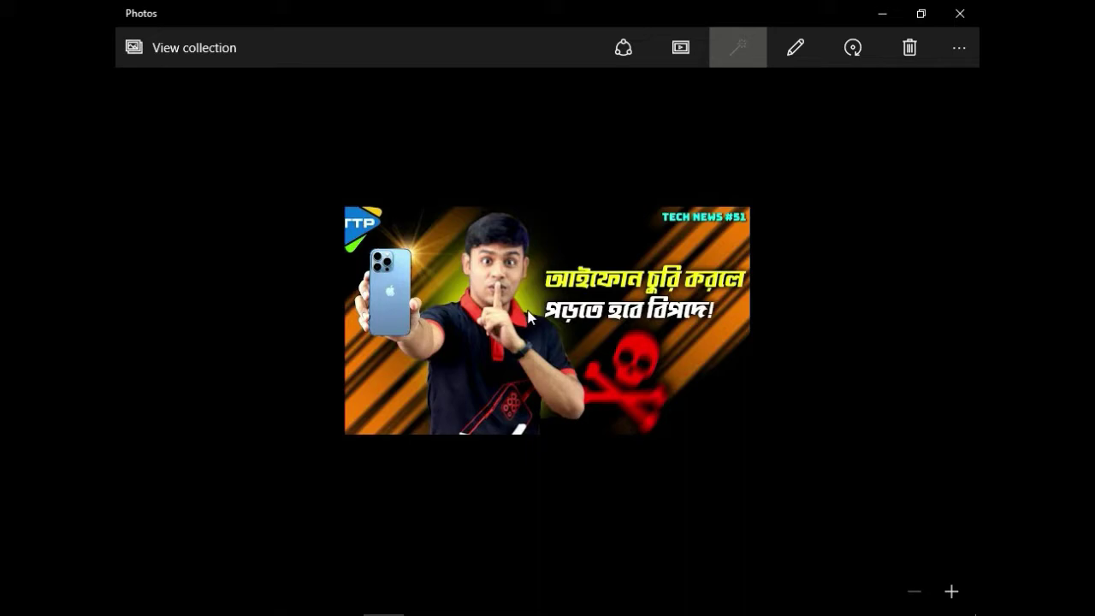
Step: Look through the sample thumbnails maxresdefault.webp and sddefault.webp, closing the viewers and the folder
click(959, 13)
double_click(410, 137)
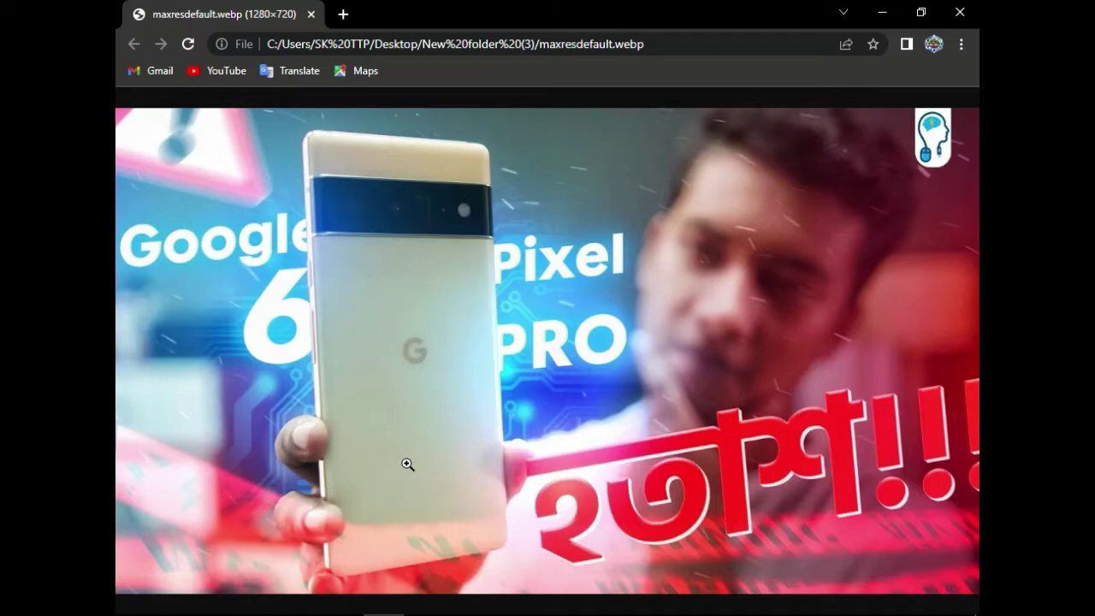
click(960, 12)
double_click(514, 128)
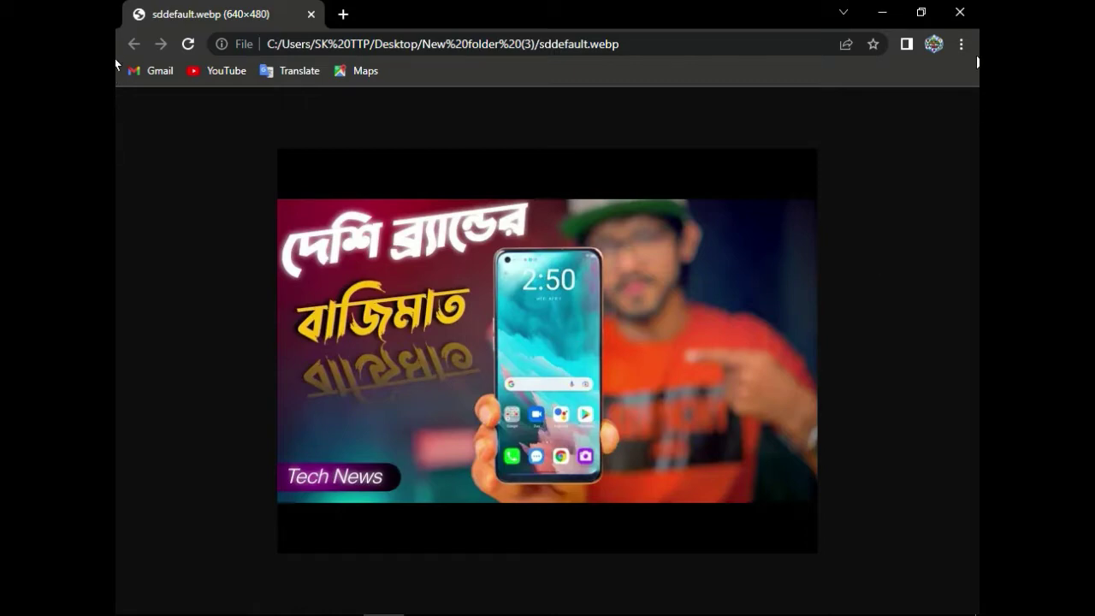
click(960, 15)
click(957, 9)
right_click(563, 194)
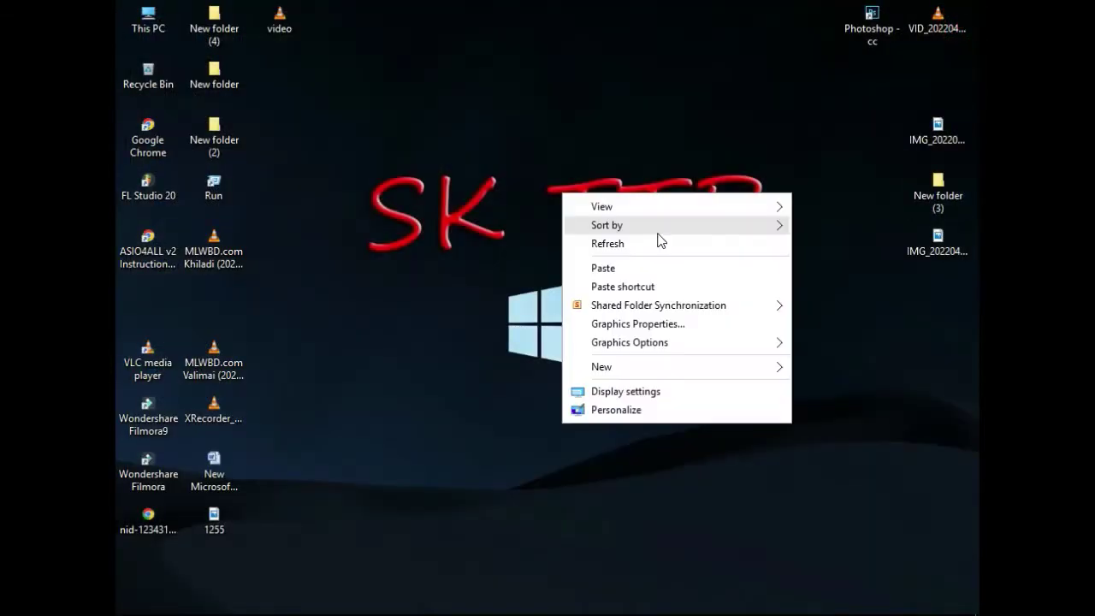
click(658, 242)
right_click(570, 125)
click(628, 184)
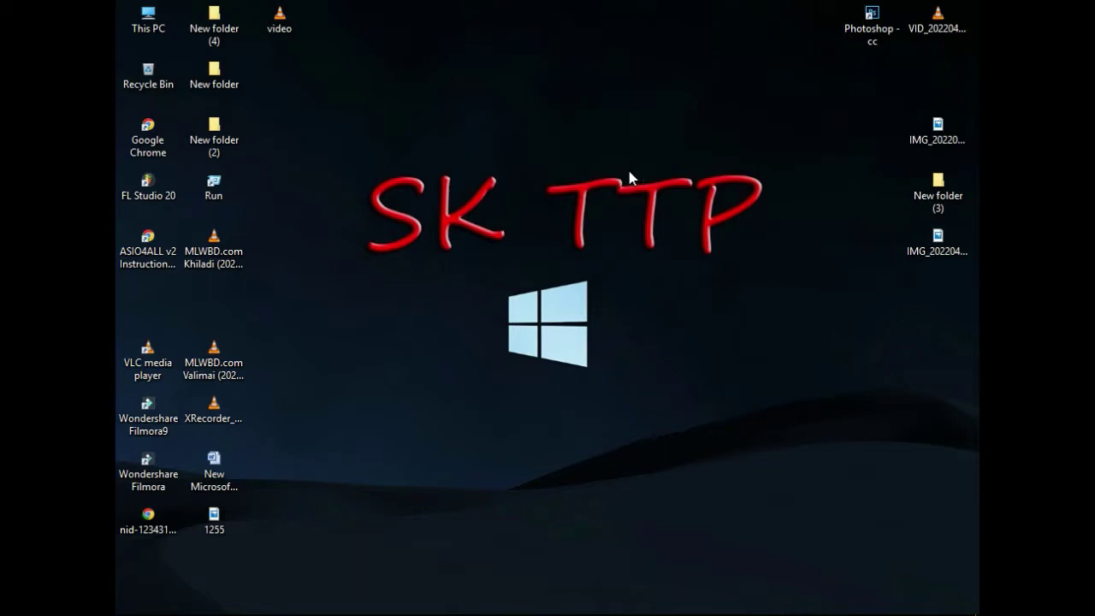
right_click(569, 135)
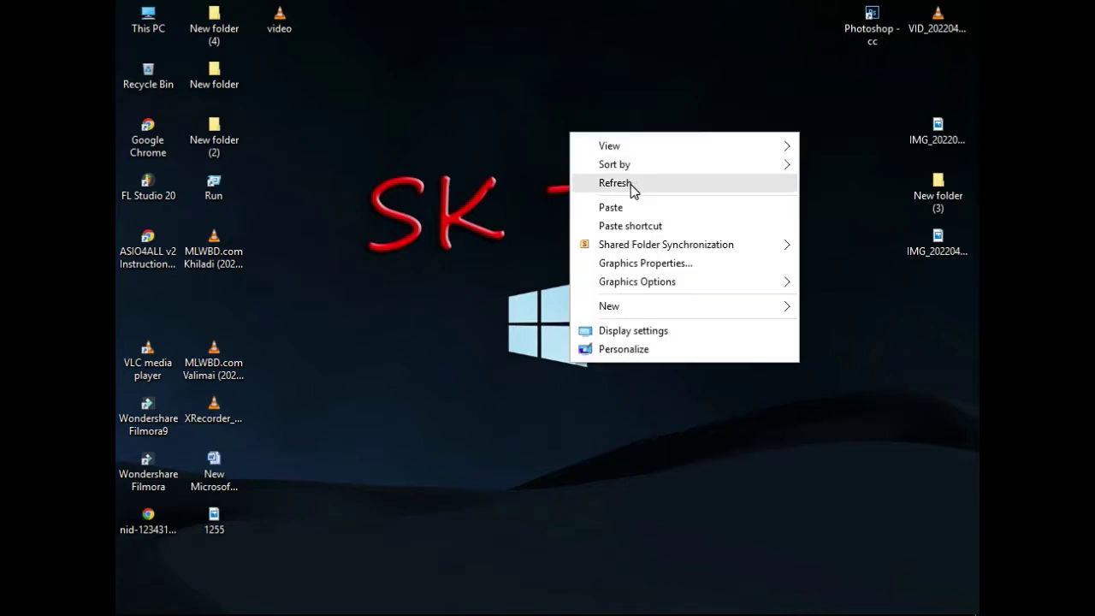
click(632, 180)
Step: Move the Photoshop shortcut to the upper middle of the desktop and refresh the desktop
drag(873, 22, 609, 76)
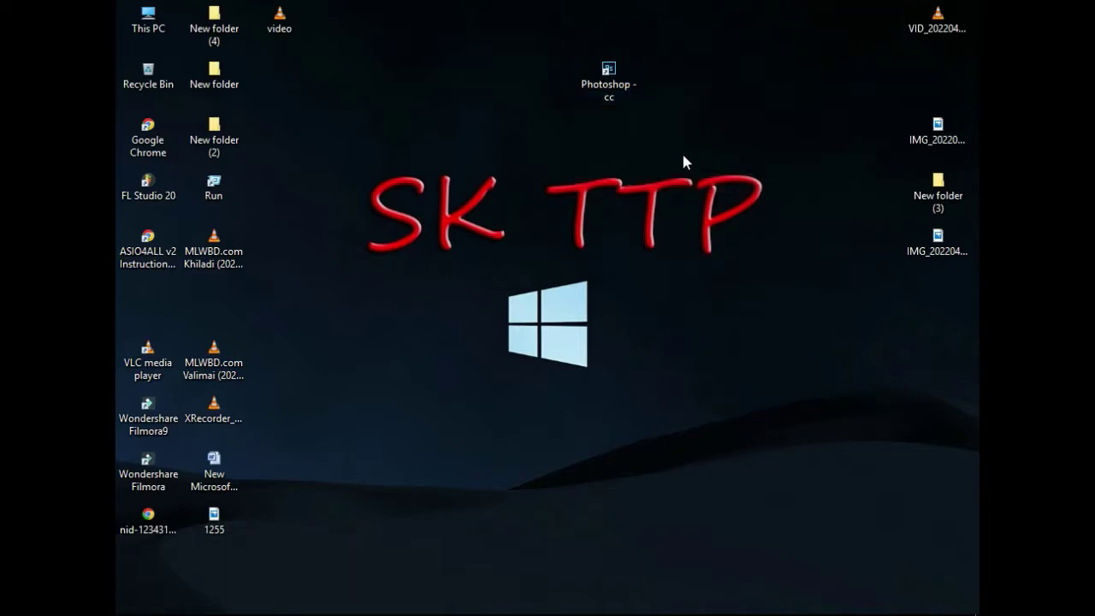
right_click(678, 151)
click(738, 211)
Step: Launch Photoshop and open the desktop image 1255 in it
double_click(610, 83)
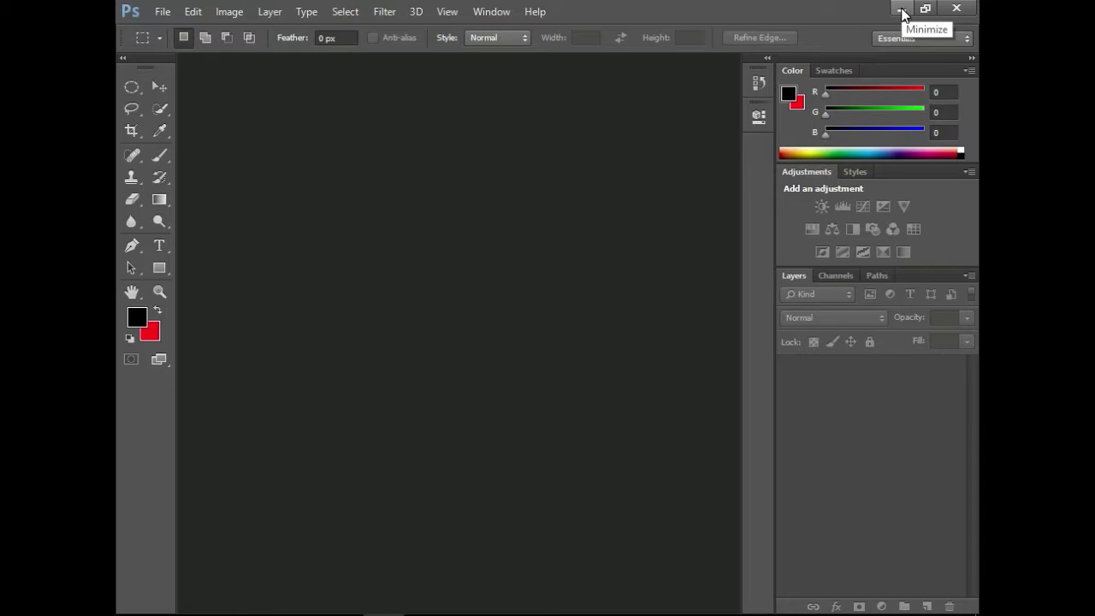
click(903, 10)
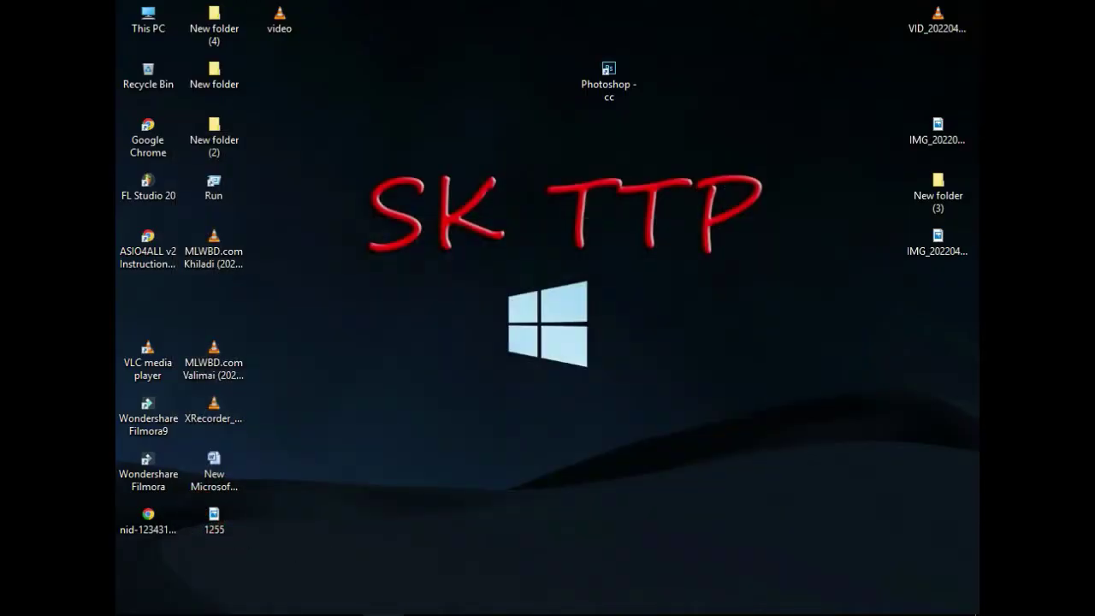
drag(513, 612, 447, 303)
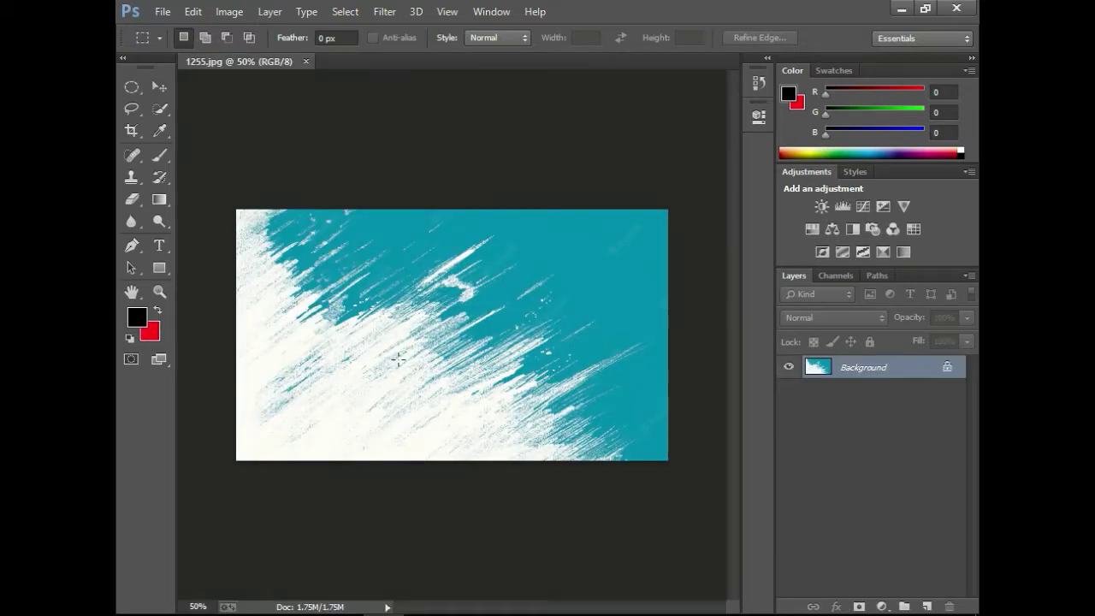
Step: Crop the teal and white brushed background image on all sides to a smaller landscape area
click(134, 131)
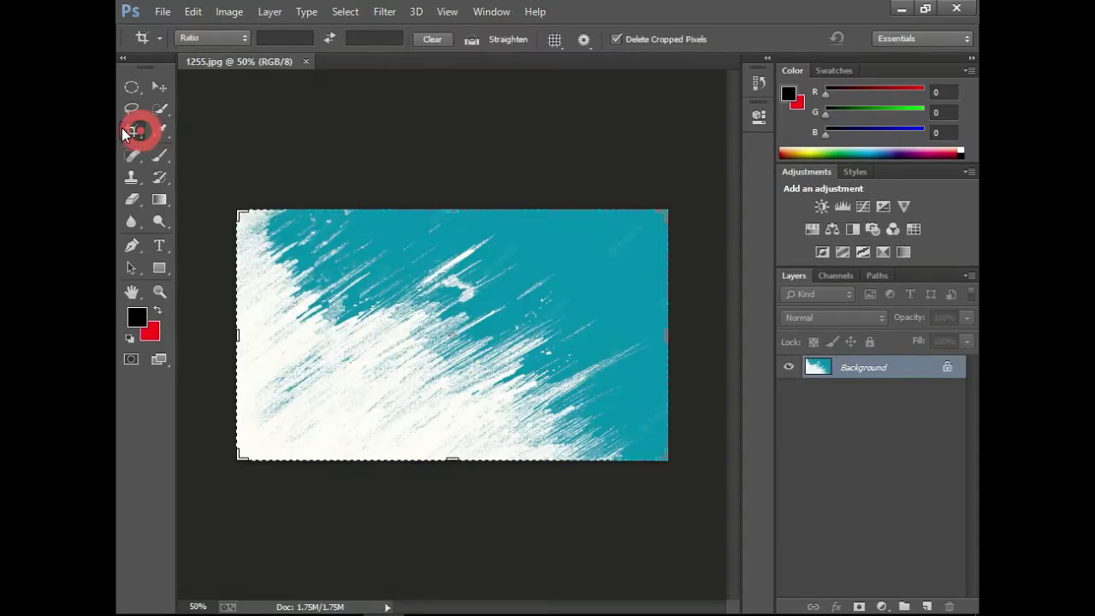
drag(125, 132, 172, 131)
drag(243, 231, 615, 423)
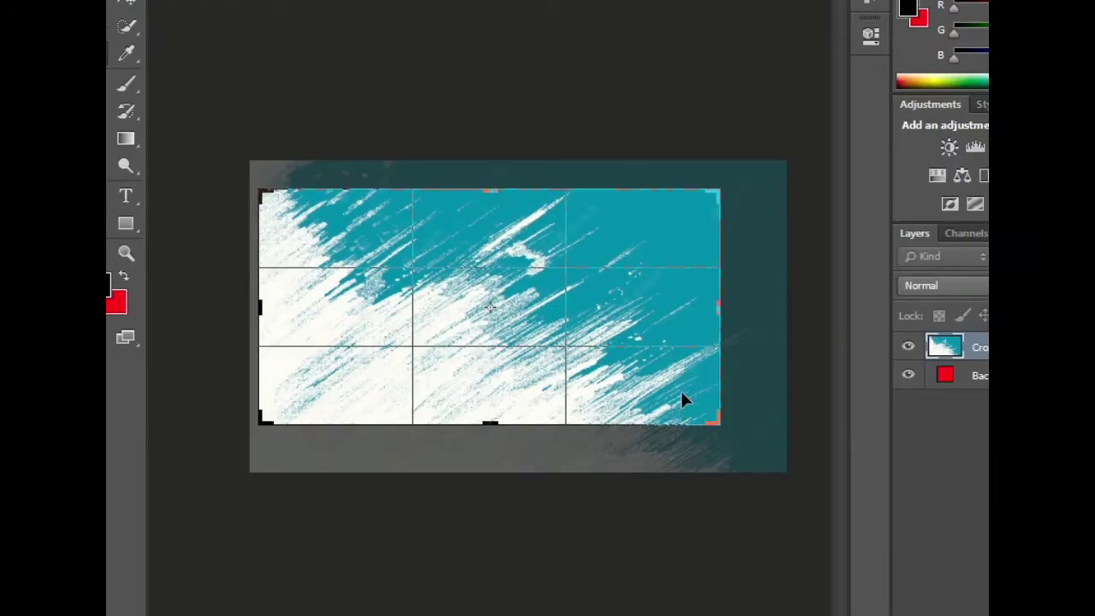
drag(720, 312, 709, 313)
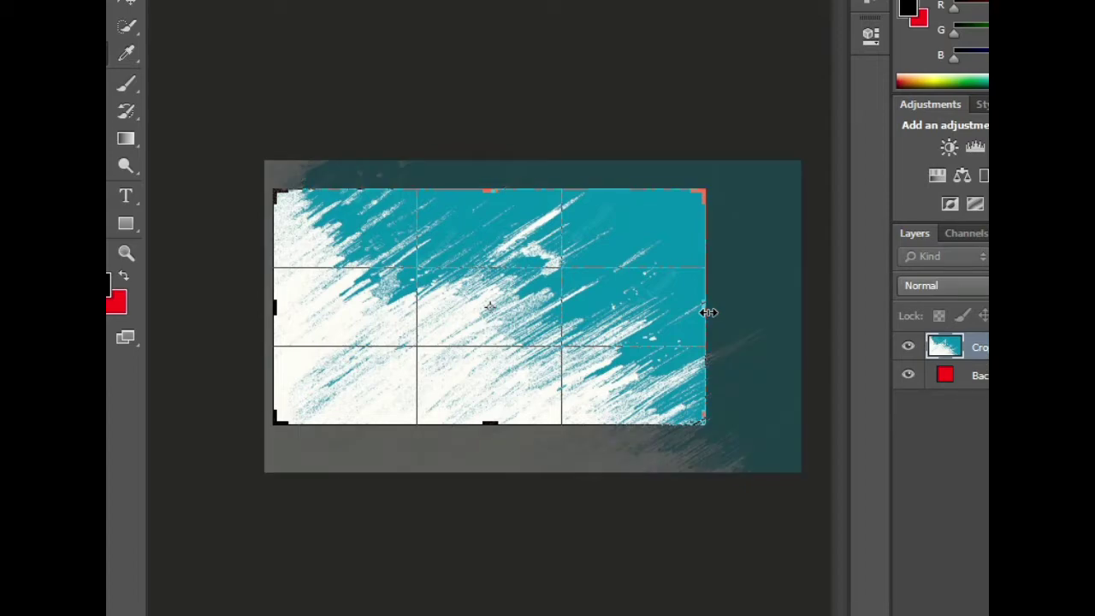
key(Return)
click(126, 7)
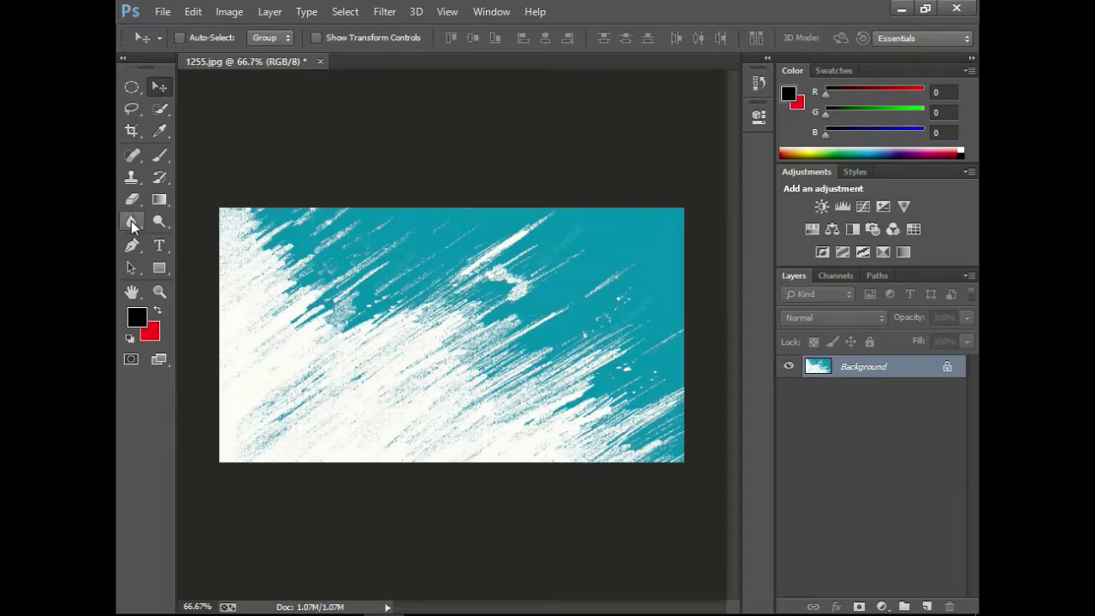
Step: Blur the whole background image with the Blur tool, using a 226 px brush at 50% strength
drag(131, 220, 195, 226)
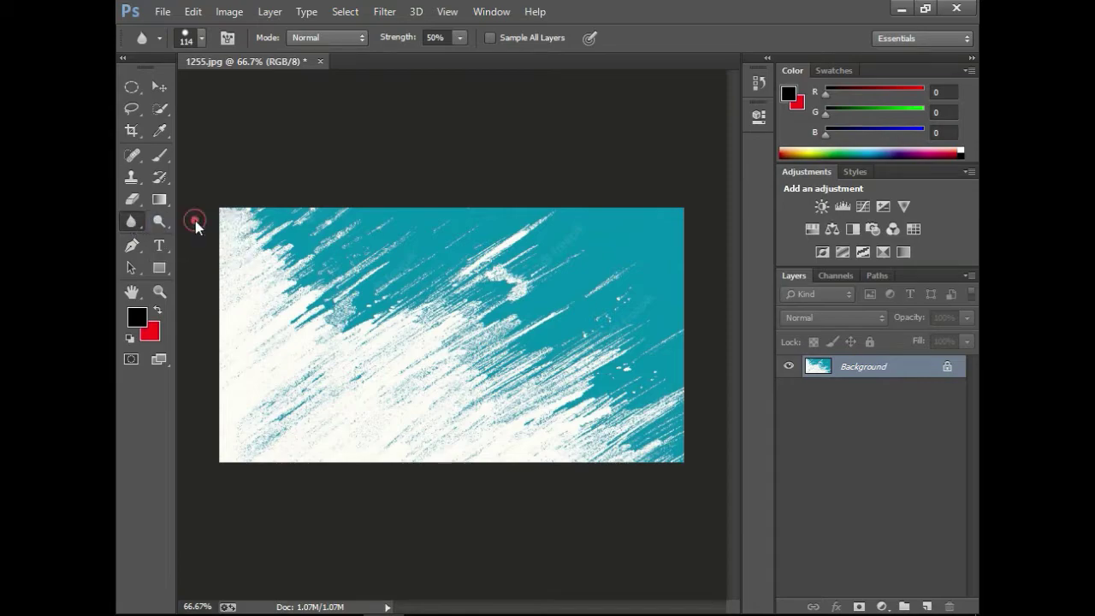
mouse_move(388, 291)
mouse_down()
mouse_move(416, 313)
mouse_move(488, 324)
mouse_move(462, 290)
mouse_move(436, 290)
mouse_move(424, 312)
mouse_up()
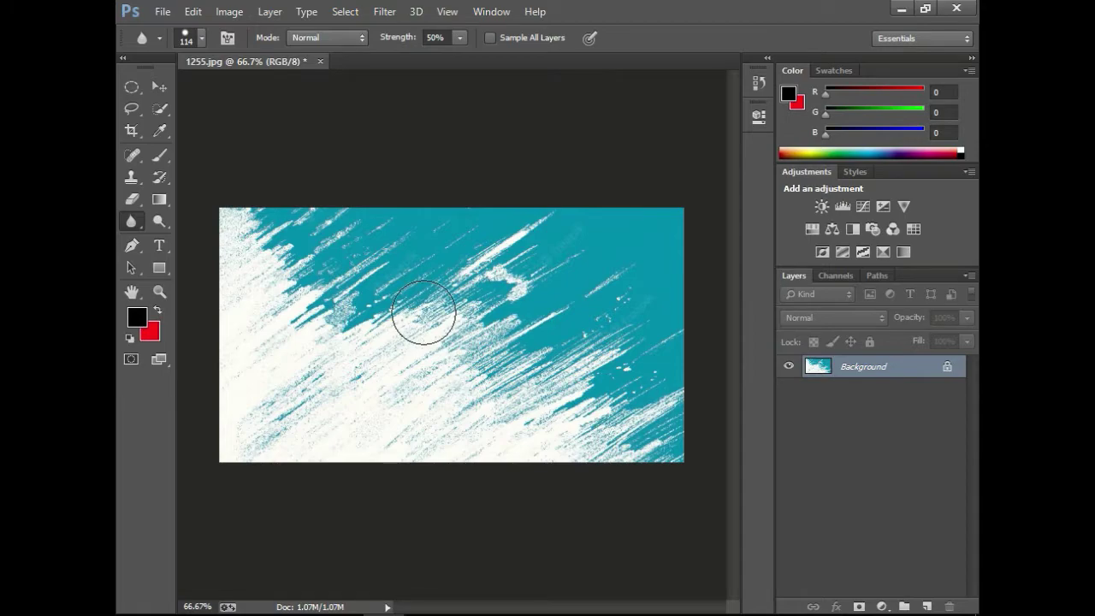
right_click(423, 312)
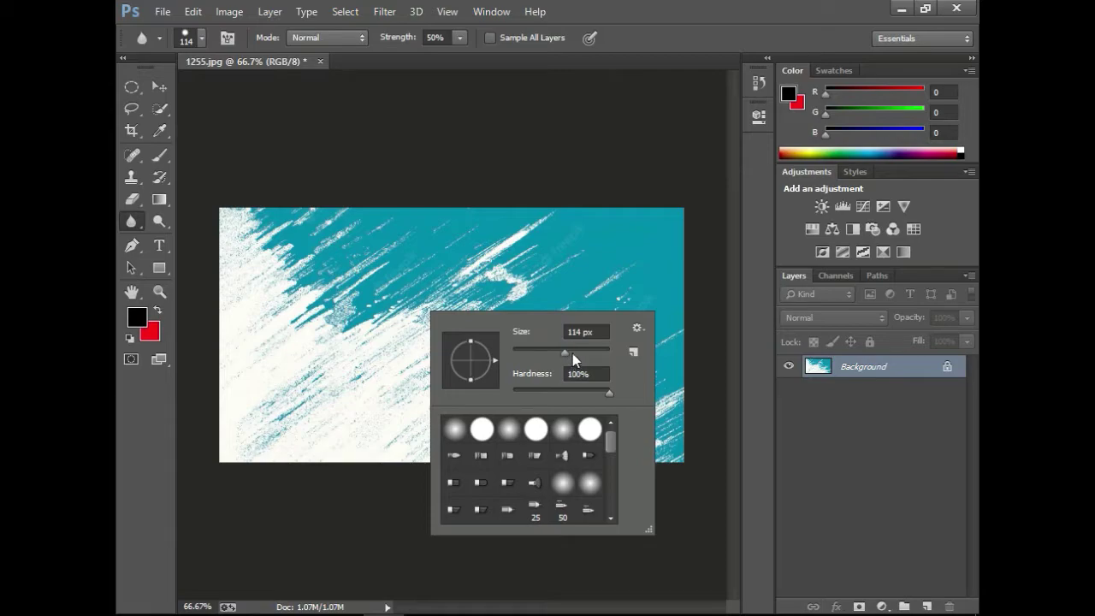
mouse_move(572, 353)
mouse_down()
mouse_move(560, 354)
mouse_move(587, 353)
mouse_up()
click(271, 213)
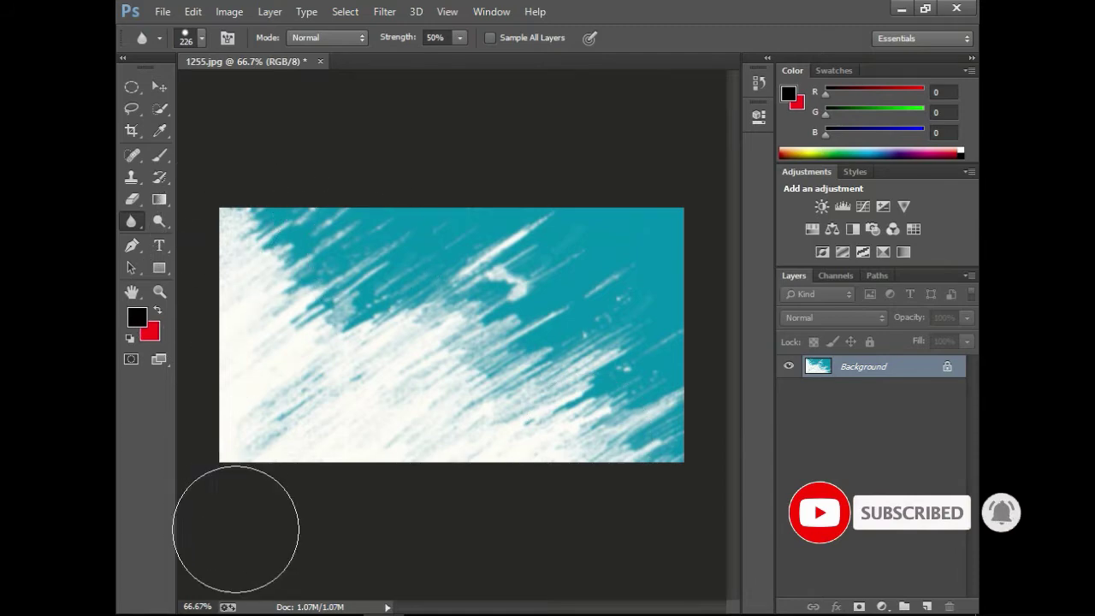
click(160, 87)
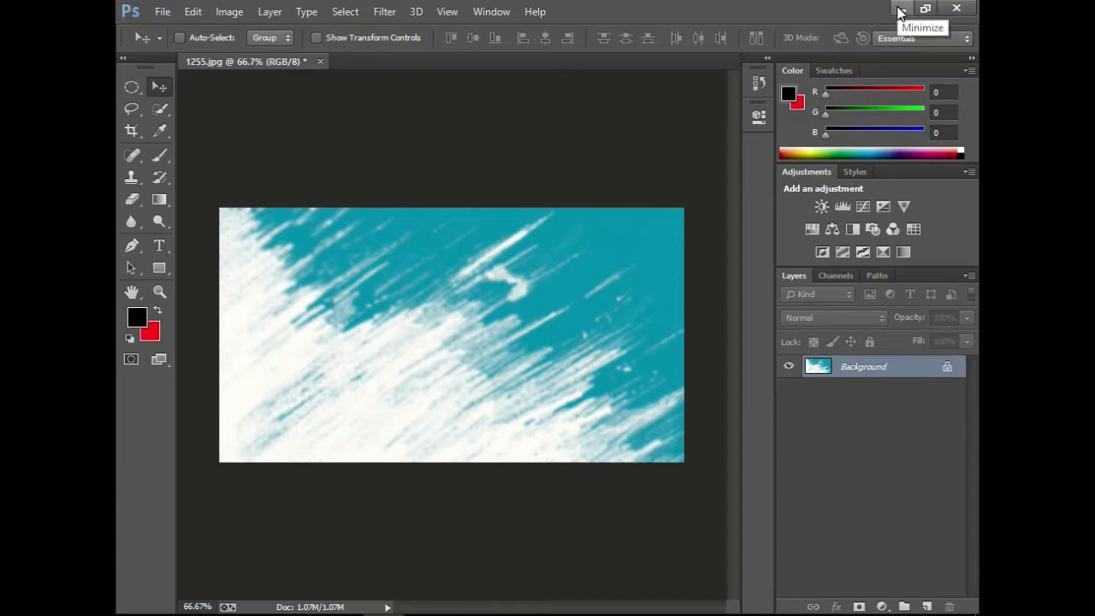
Step: Place the cutout photo IMG_20220405_142733-removebg-preview from the desktop at the canvas's left side, scaled to about 95% width and 90% height
click(900, 9)
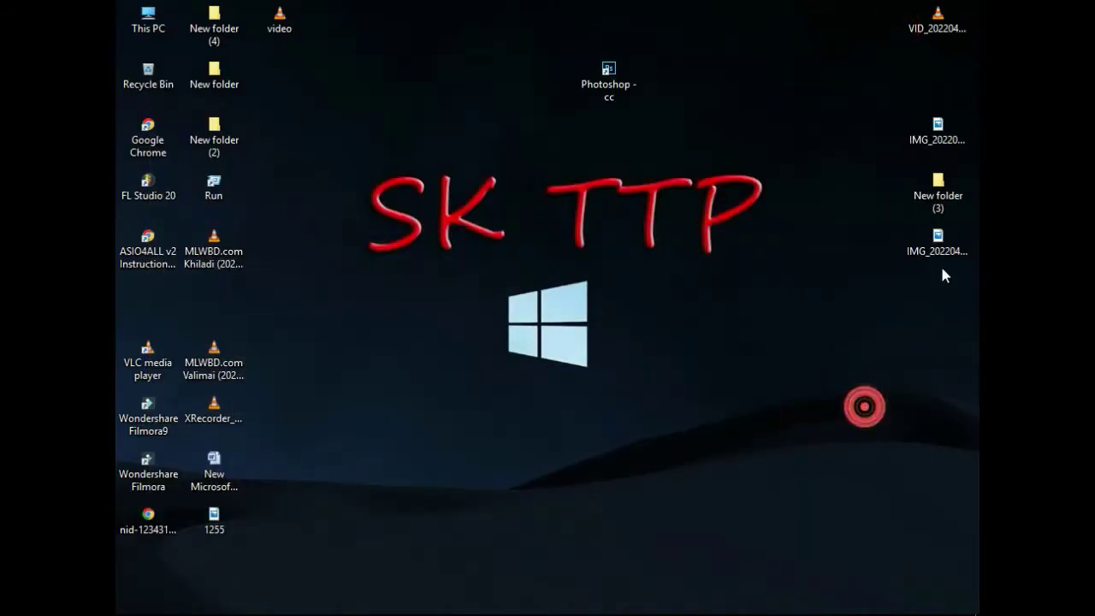
drag(938, 242, 313, 351)
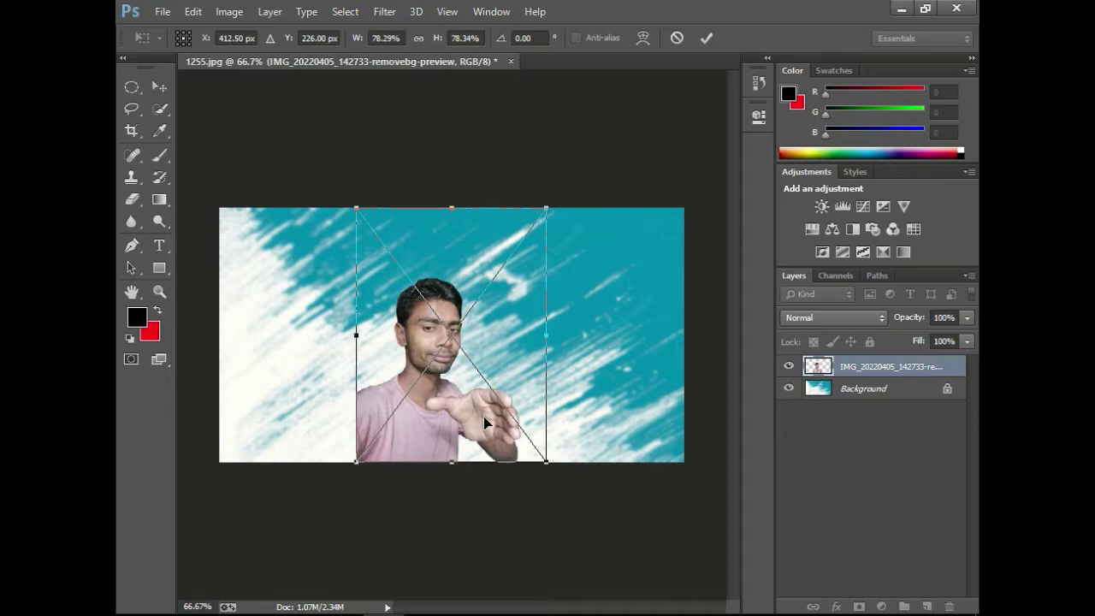
drag(493, 417, 358, 426)
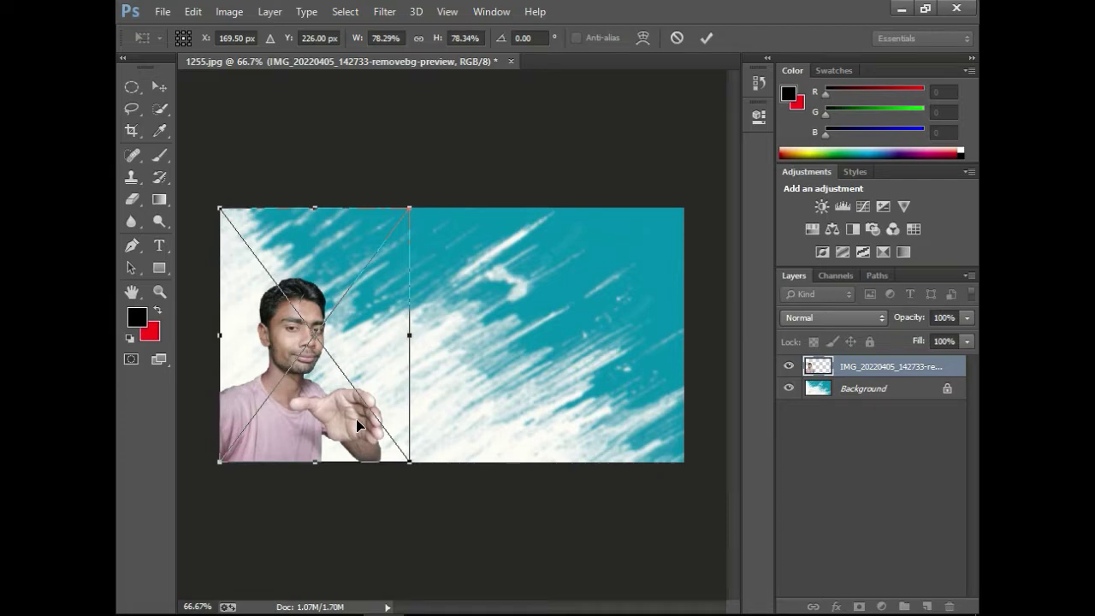
drag(410, 208, 451, 171)
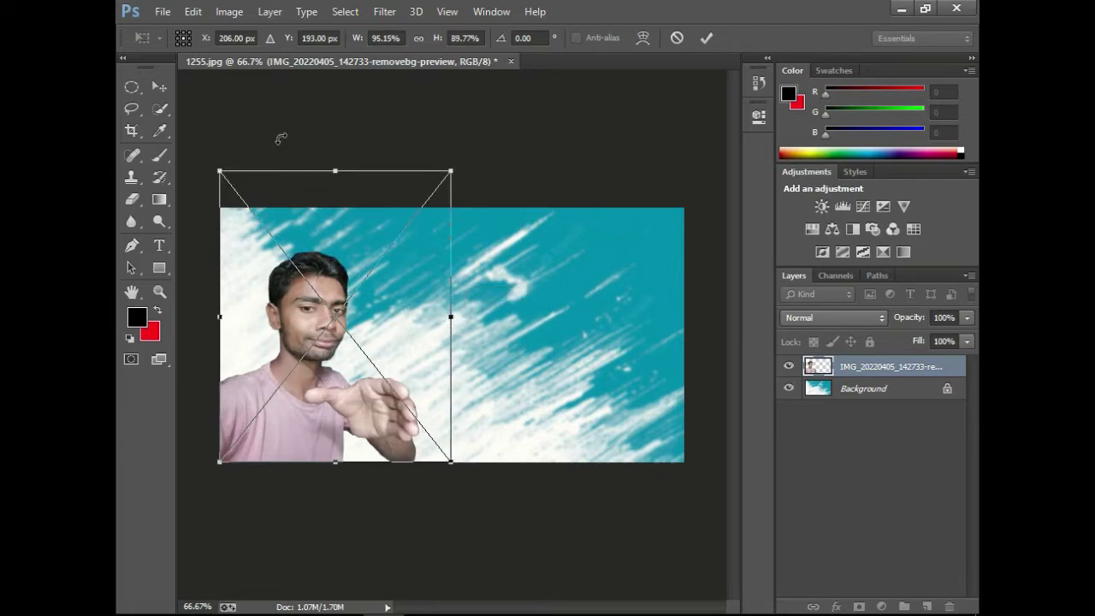
click(165, 86)
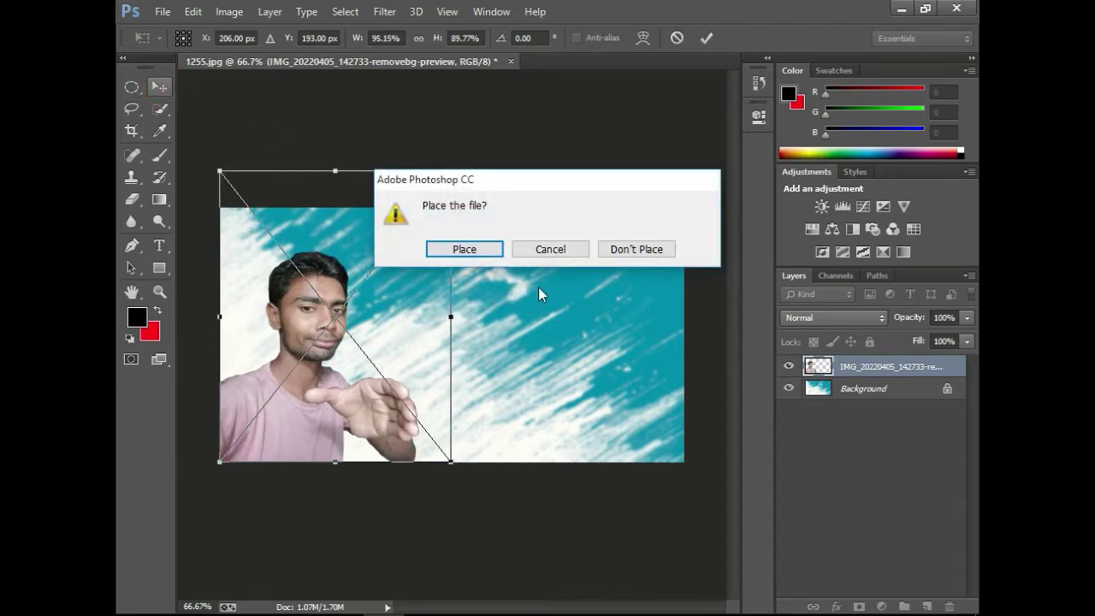
click(473, 252)
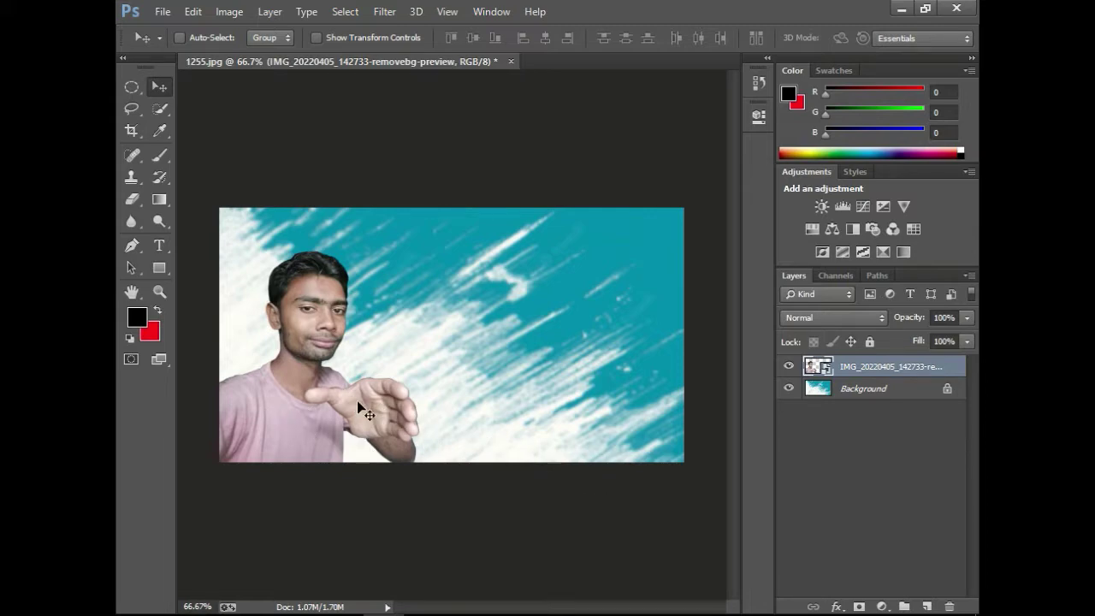
Step: Switch to the desktop, refresh it, and preview the Oppo F21 phone image in Photos
click(902, 7)
right_click(545, 267)
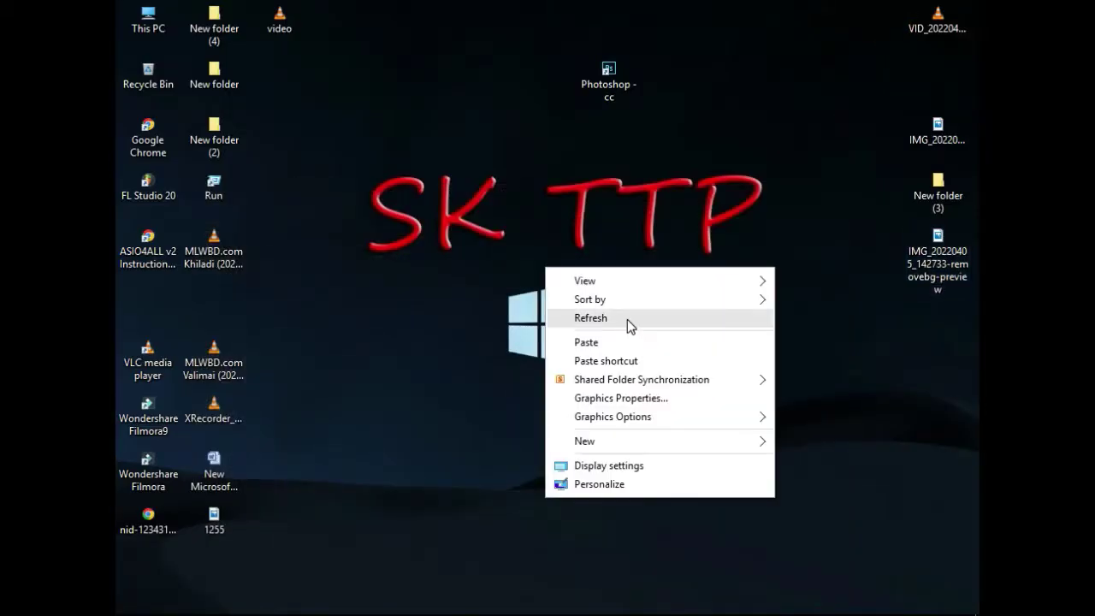
click(627, 319)
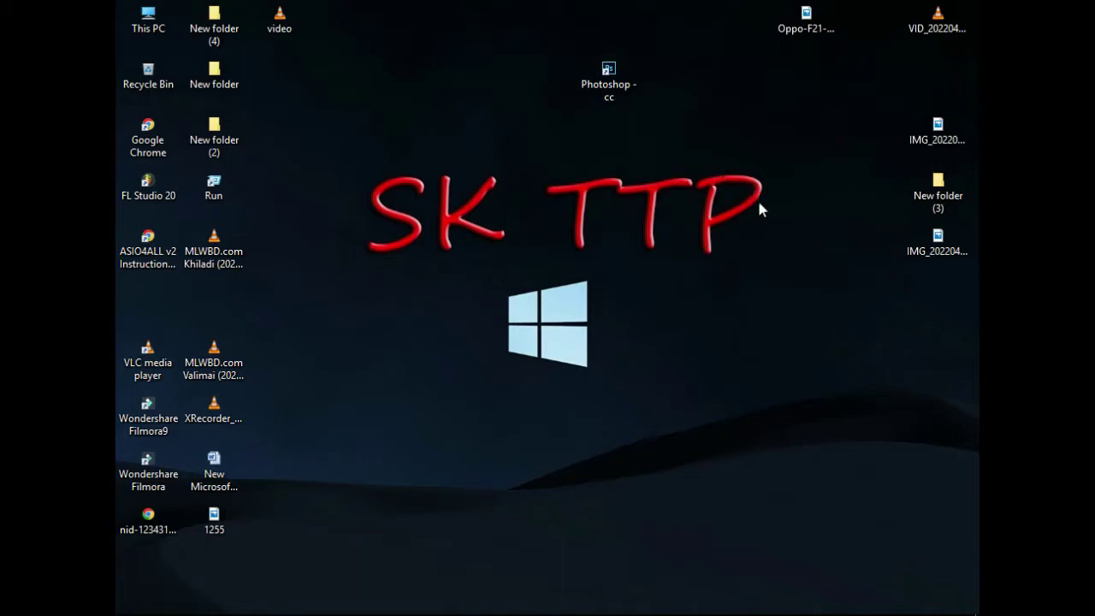
double_click(806, 19)
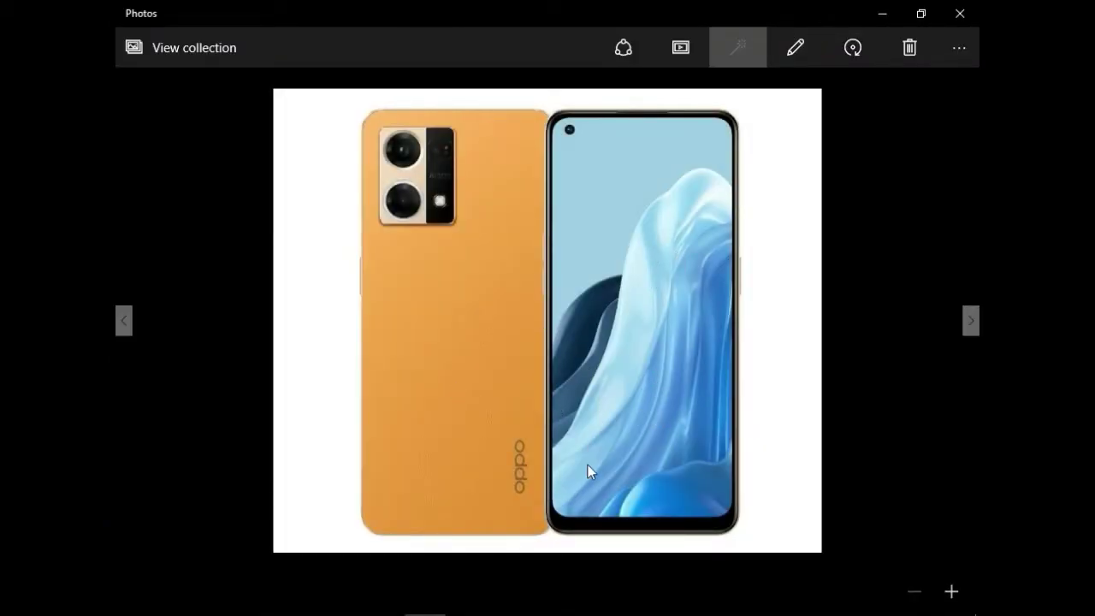
click(960, 13)
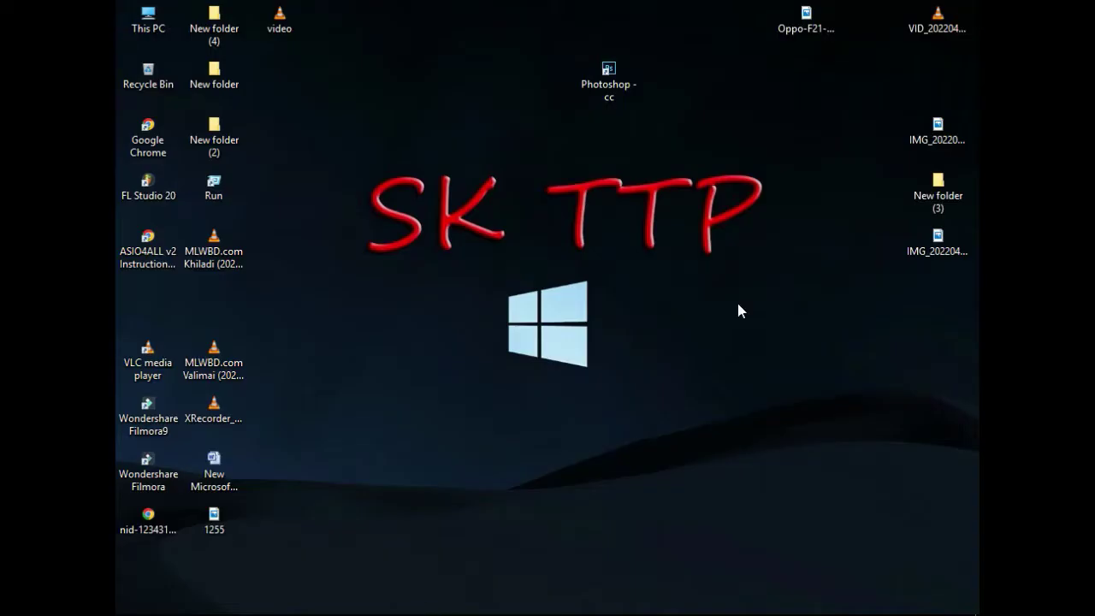
Step: Switch back to Photoshop and open Oppo-F21-Pro.jpg from the desktop as a separate document
click(736, 302)
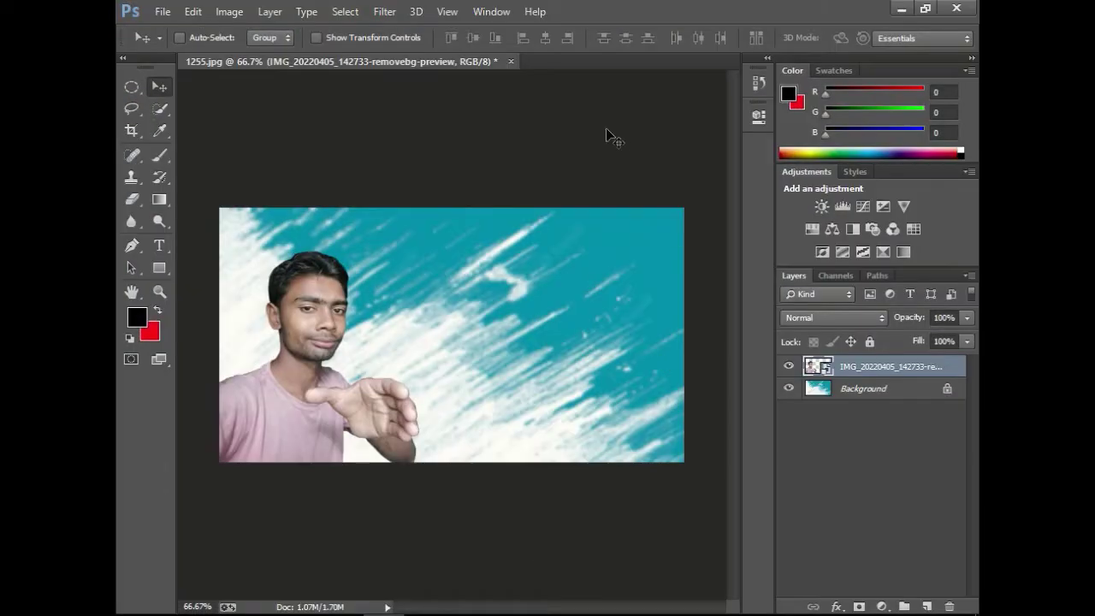
drag(726, 18, 692, 152)
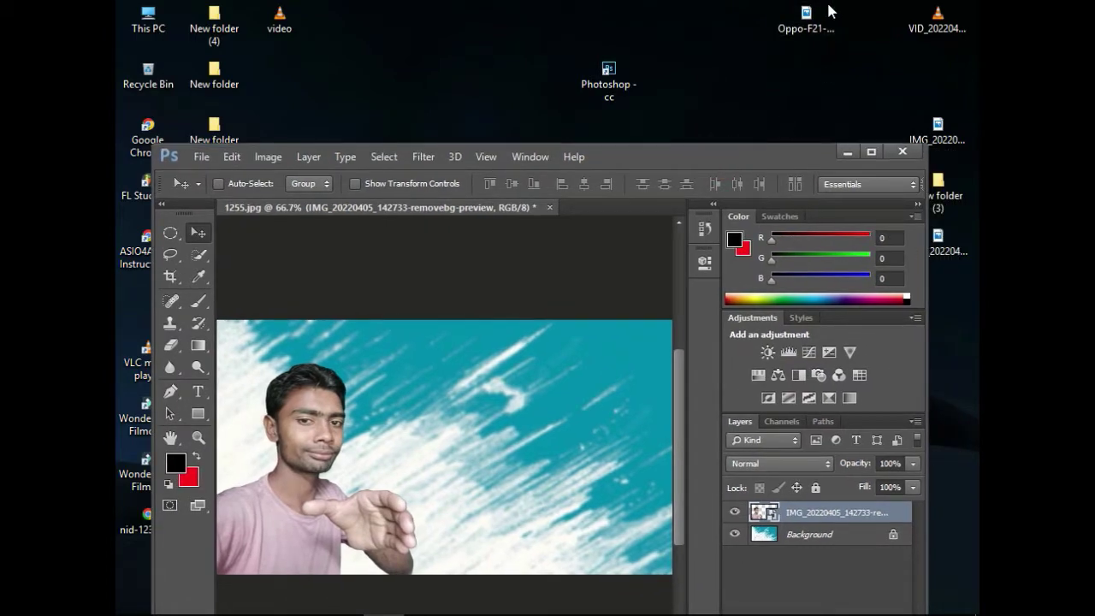
drag(807, 13, 633, 211)
drag(742, 156, 749, 154)
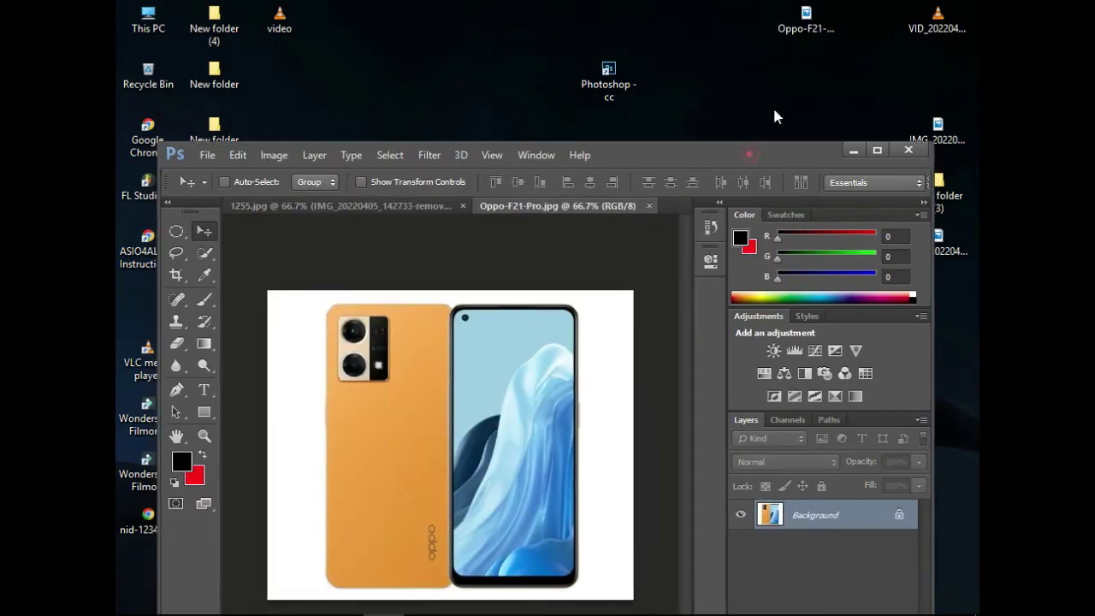
drag(775, 116, 787, 46)
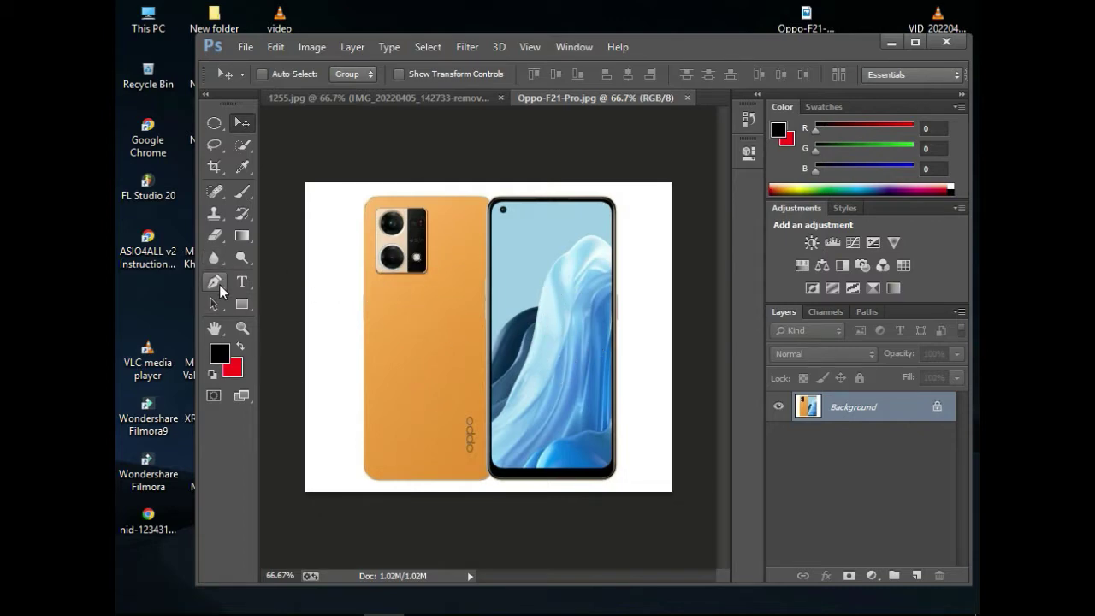
Step: Start a Pen tool path around the bottom-left rounded corner of the front-facing phone
drag(215, 283, 291, 283)
click(915, 42)
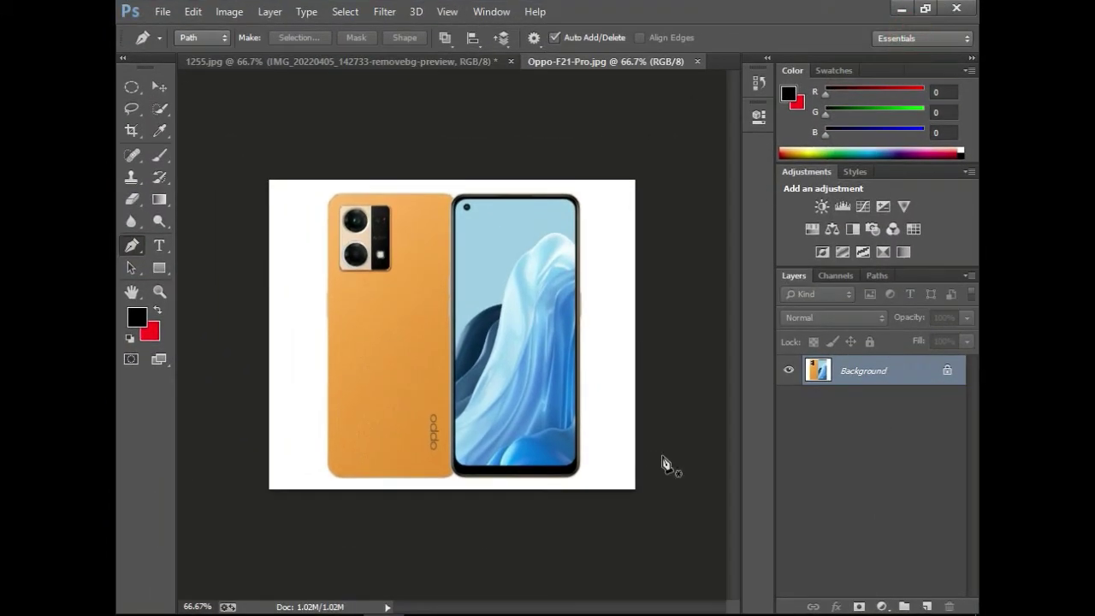
key(ctrl+plus)
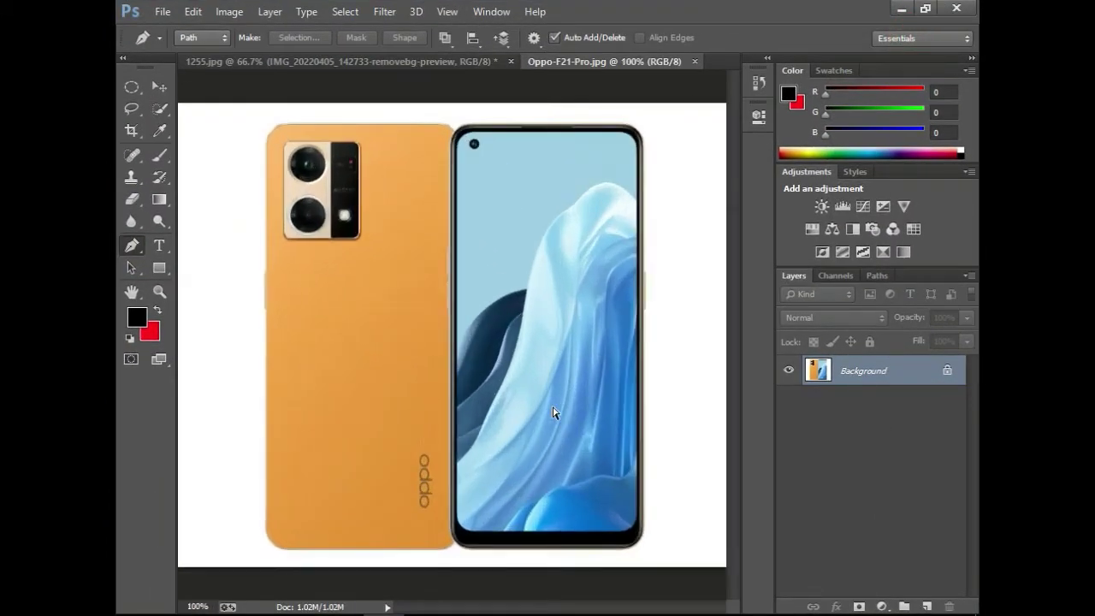
key(ctrl+plus)
scroll(558, 421, down, 5)
scroll(537, 383, down, 2)
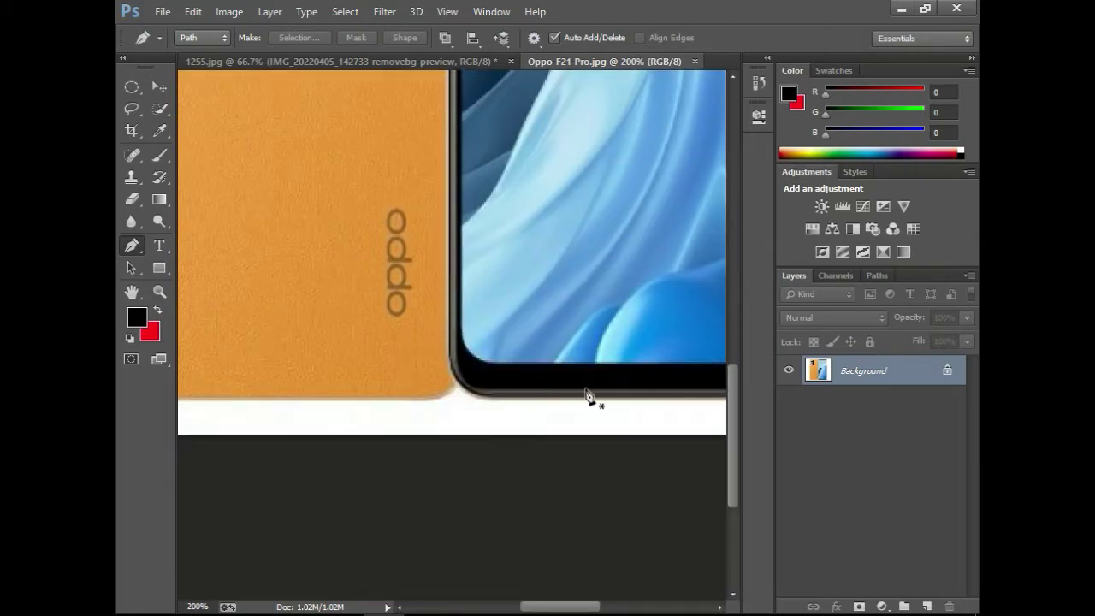
click(519, 399)
click(505, 399)
click(480, 397)
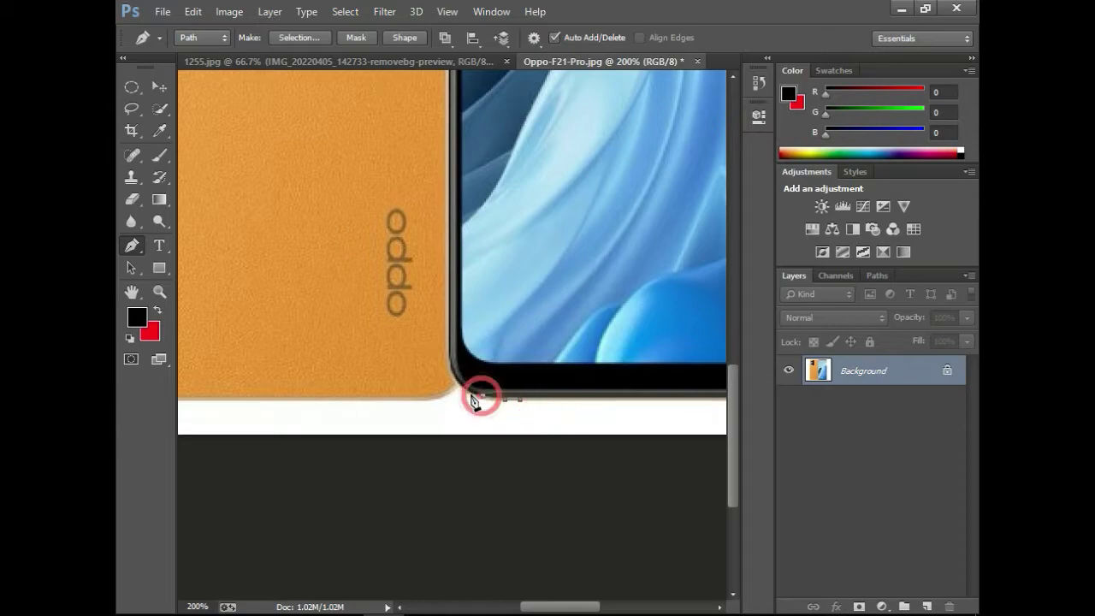
click(467, 389)
click(456, 379)
Step: Continue the path up the front-facing phone's left edge and around its top-left corner
scroll(452, 367, up, 5)
click(447, 336)
scroll(448, 336, up, 10)
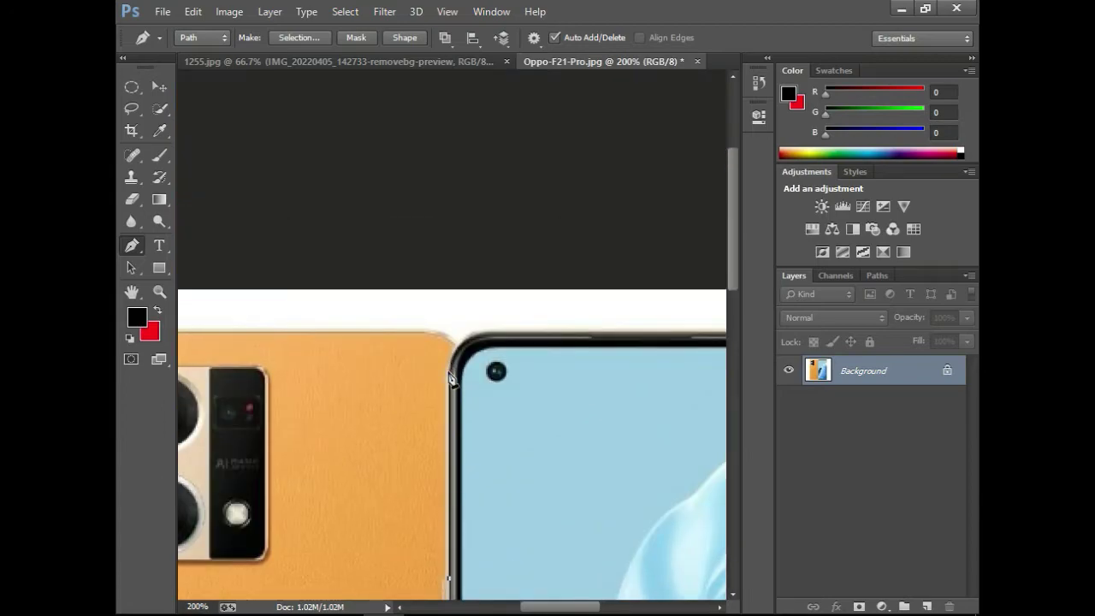
click(457, 351)
click(471, 336)
click(505, 332)
Step: Extend the path along the phone's top edge and around its top-right corner
scroll(397, 347, right, 5)
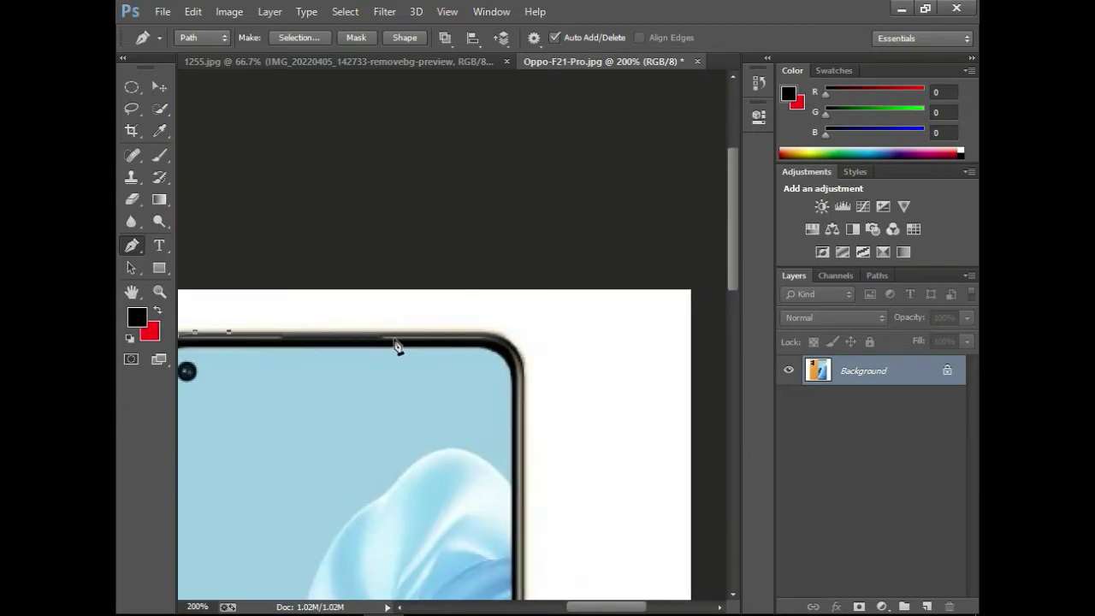
click(493, 334)
click(508, 340)
click(522, 362)
Step: Trace the path down the phone's right edge, following the outline of the protruding side button
scroll(523, 362, down, 2)
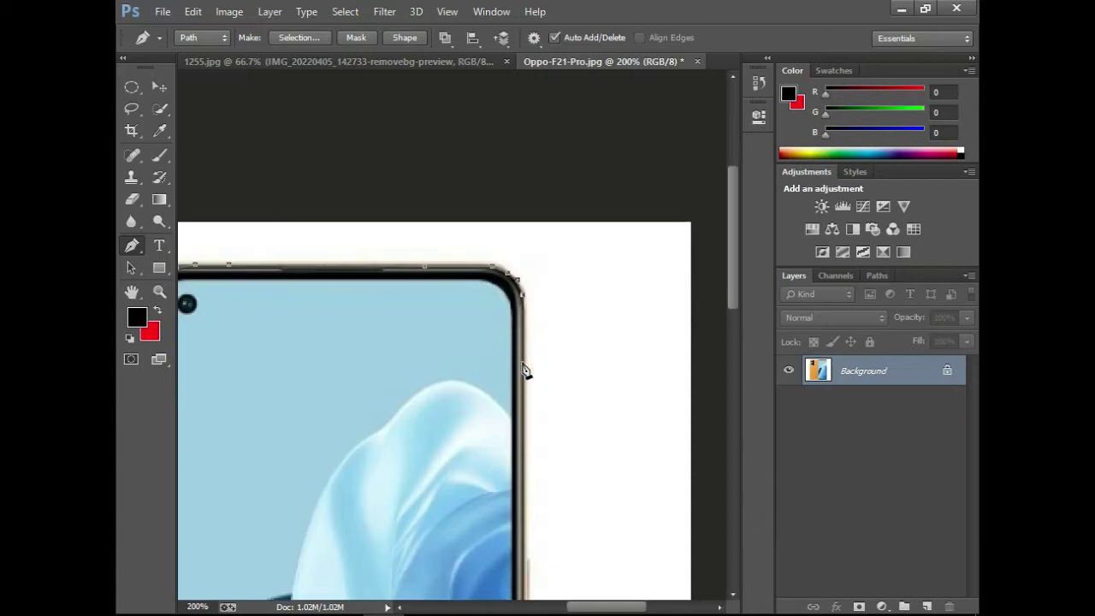
click(523, 364)
scroll(523, 364, down, 2)
scroll(524, 368, down, 2)
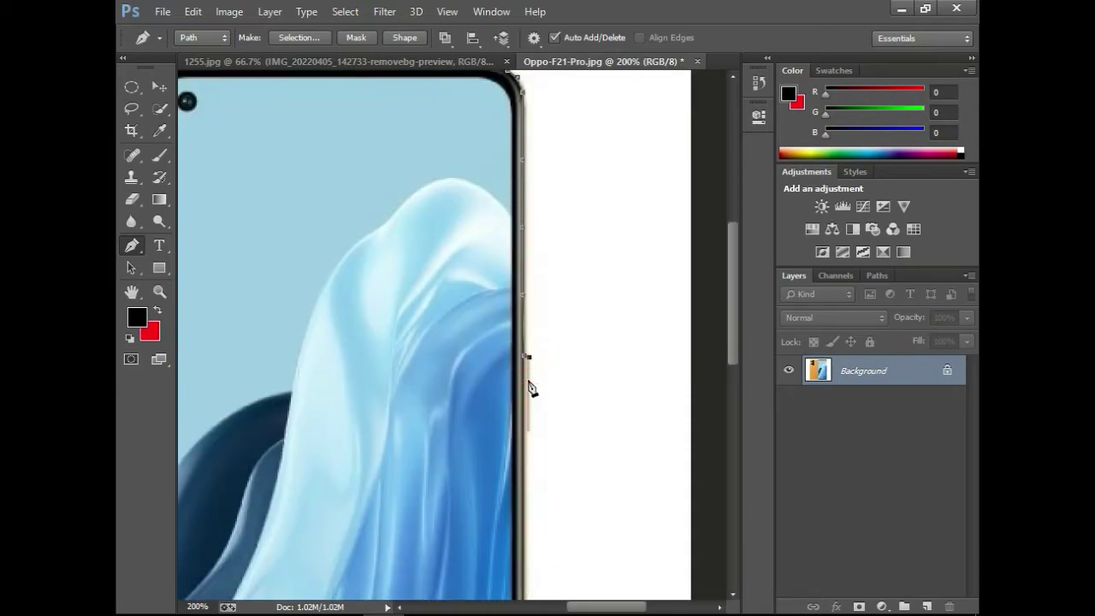
click(528, 382)
scroll(530, 368, down, 1)
click(529, 364)
scroll(528, 370, down, 3)
click(524, 374)
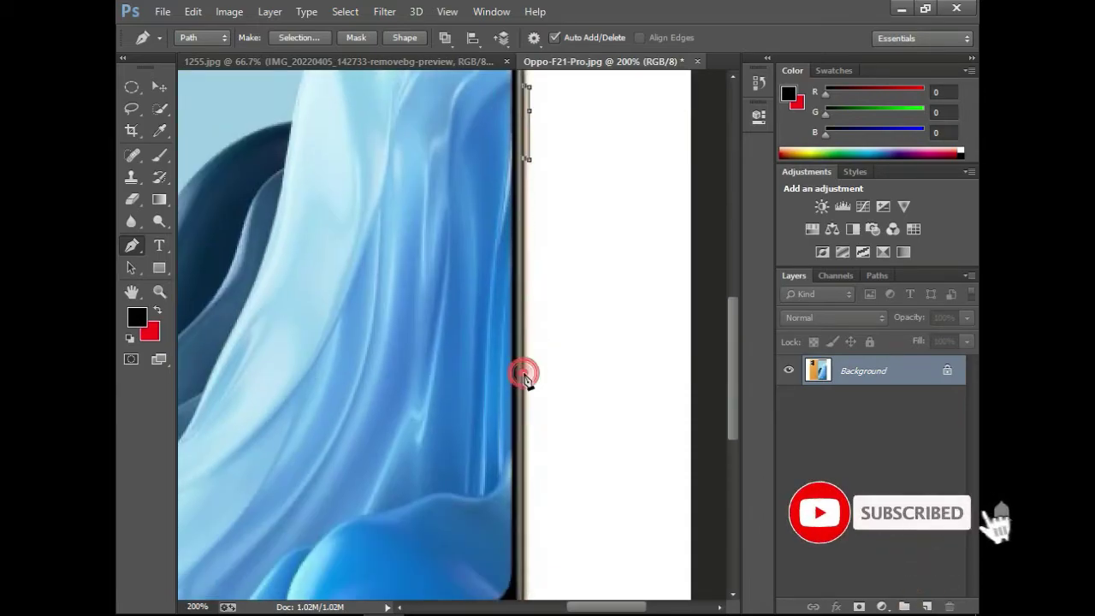
Step: Trace the lower right edge and bottom-right corner, and close the path along the phone's bottom edge
scroll(524, 374, down, 2)
click(521, 371)
scroll(521, 376, down, 1)
click(521, 384)
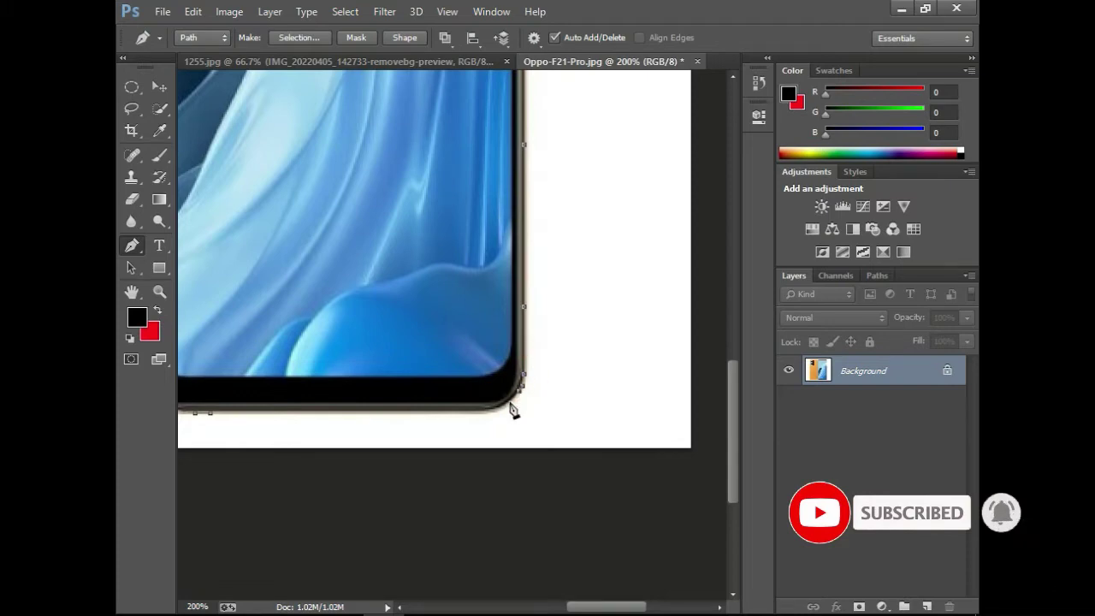
scroll(428, 416, left, 3)
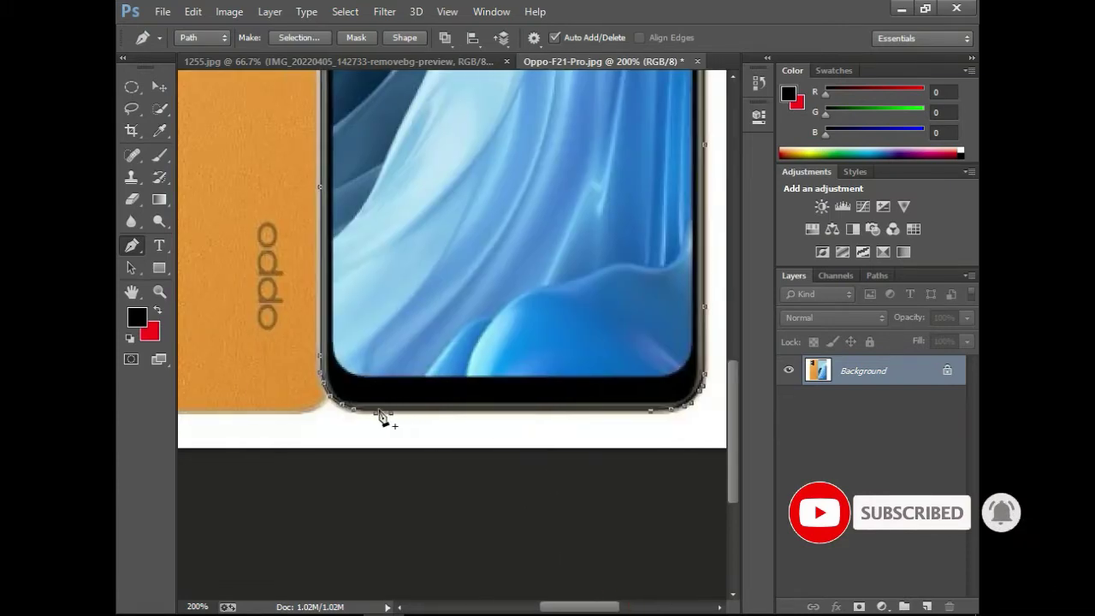
scroll(496, 269, up, 4)
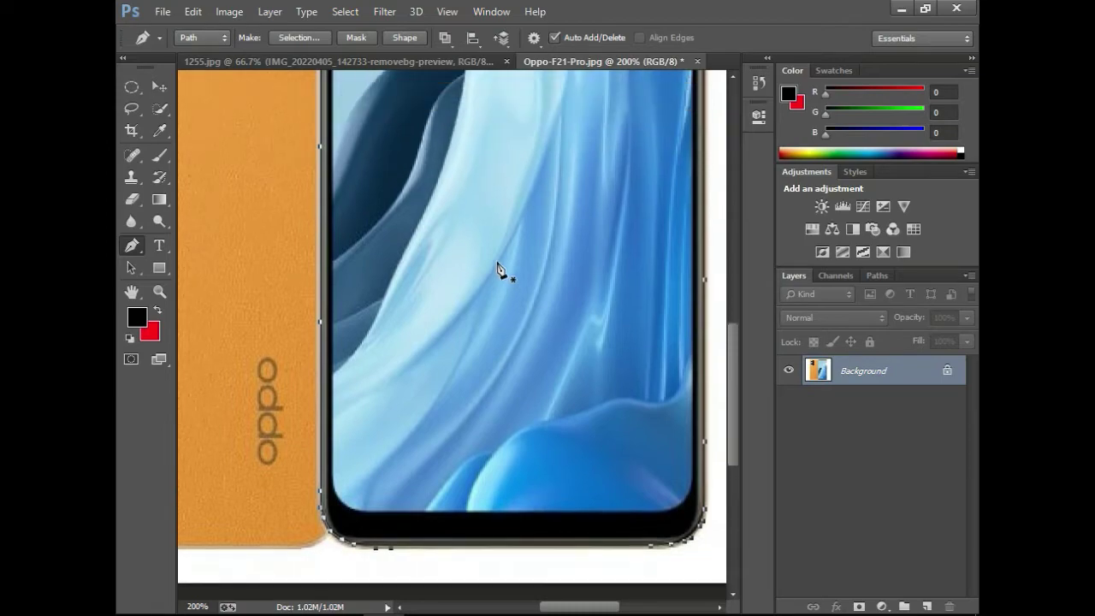
Step: Mask the image with the phone path, and copy the masked phone layer into the 1255.jpg document
key(ctrl+minus)
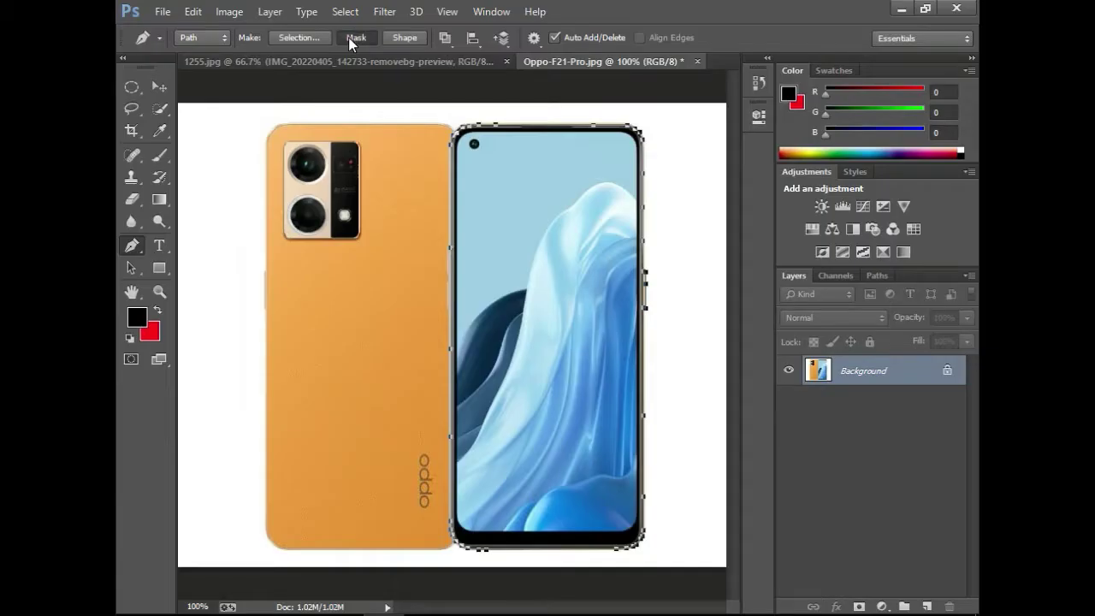
click(406, 65)
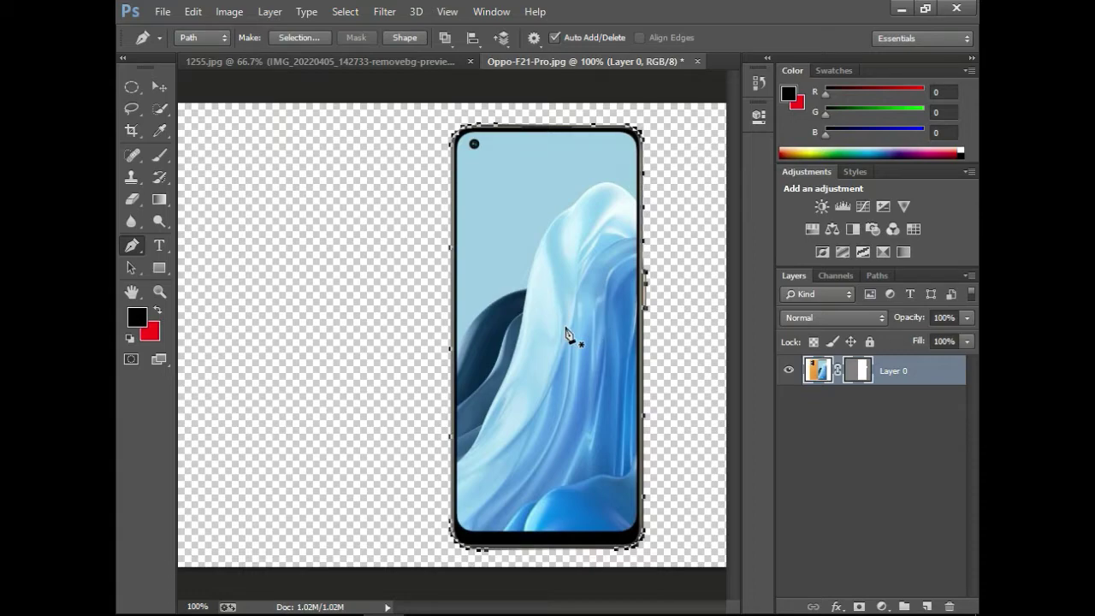
click(160, 85)
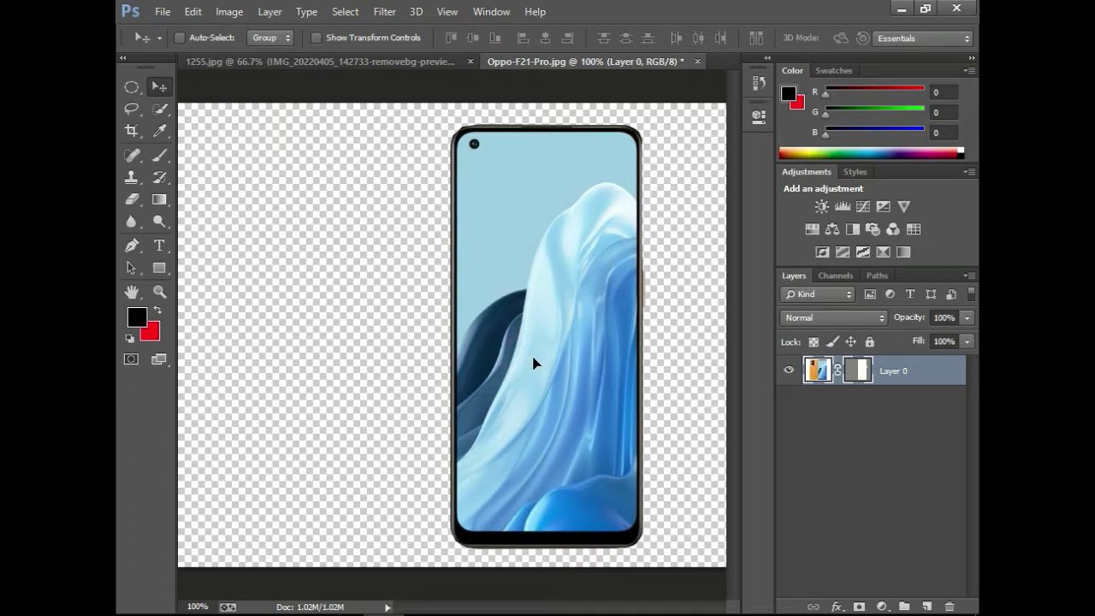
drag(533, 362, 459, 354)
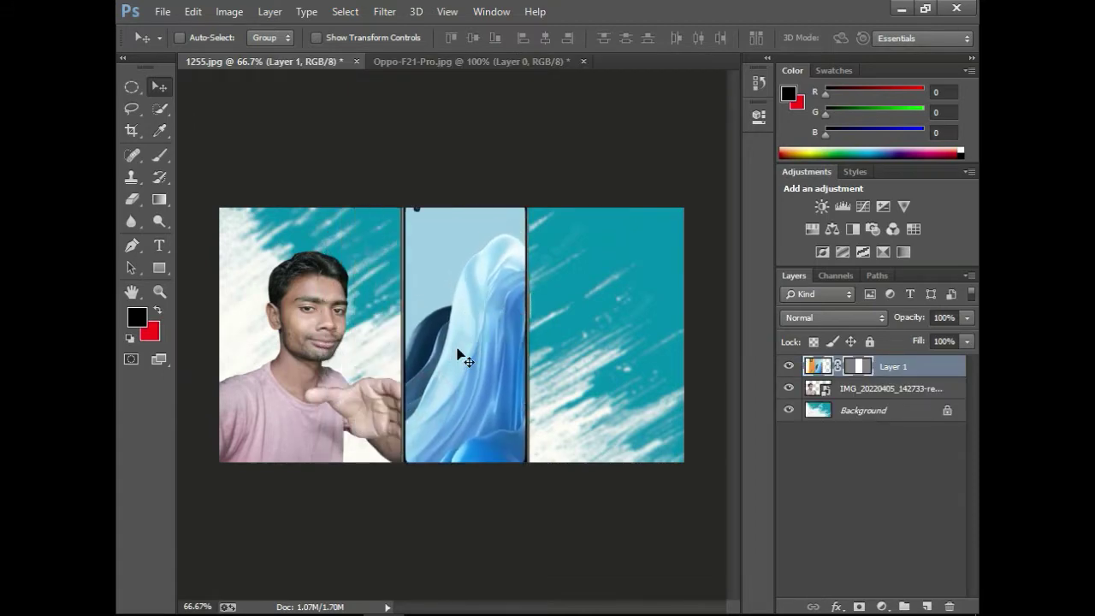
Step: Scale the phone layer to about 60% width and 55% height and position it in the person's raised hand
key(ctrl+t)
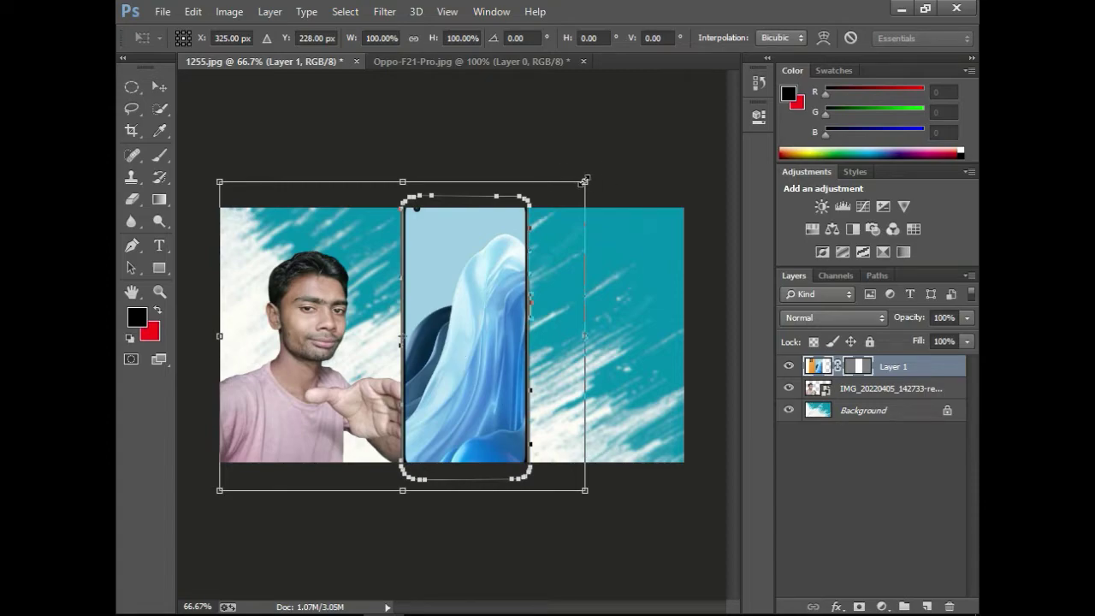
drag(584, 181, 460, 301)
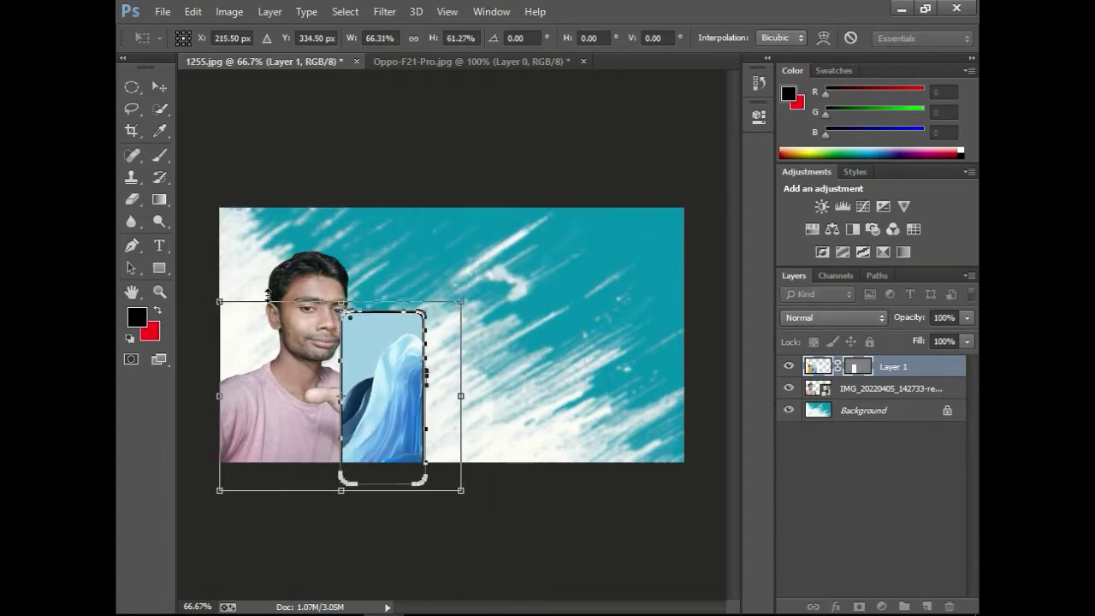
drag(462, 491, 431, 464)
drag(378, 390, 404, 379)
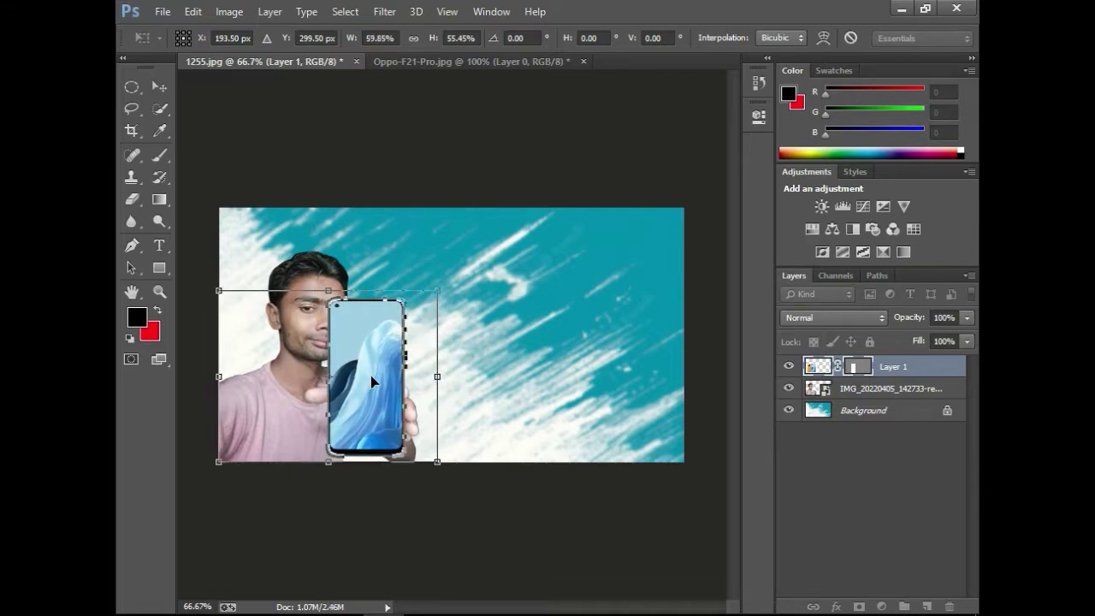
key(Left)
key(Left)
key(Left)
key(Left)
key(Left)
key(Left)
key(Left)
key(Left)
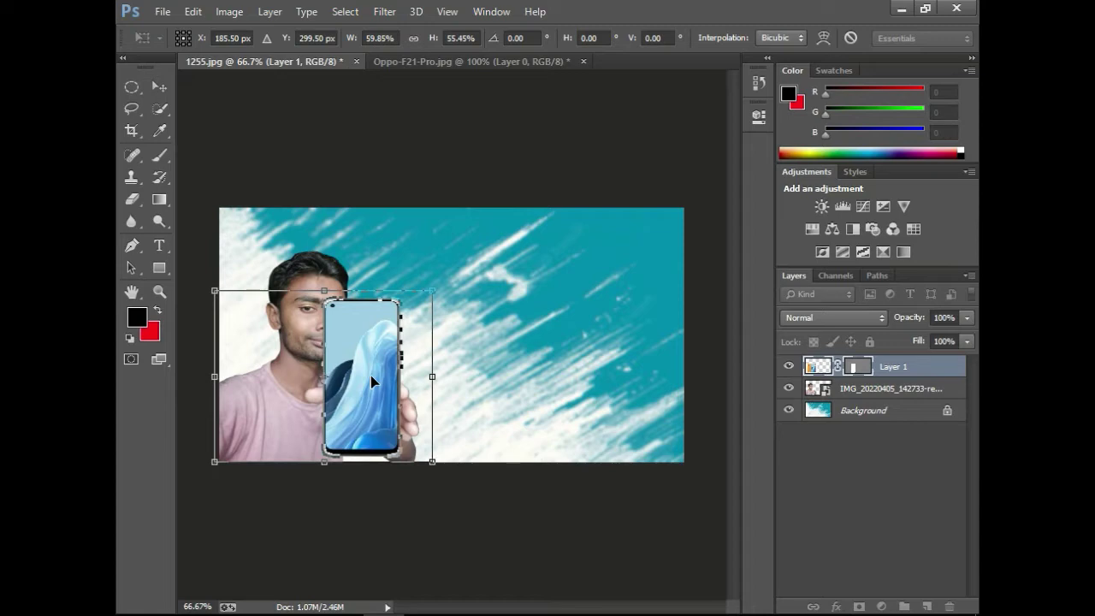
key(Return)
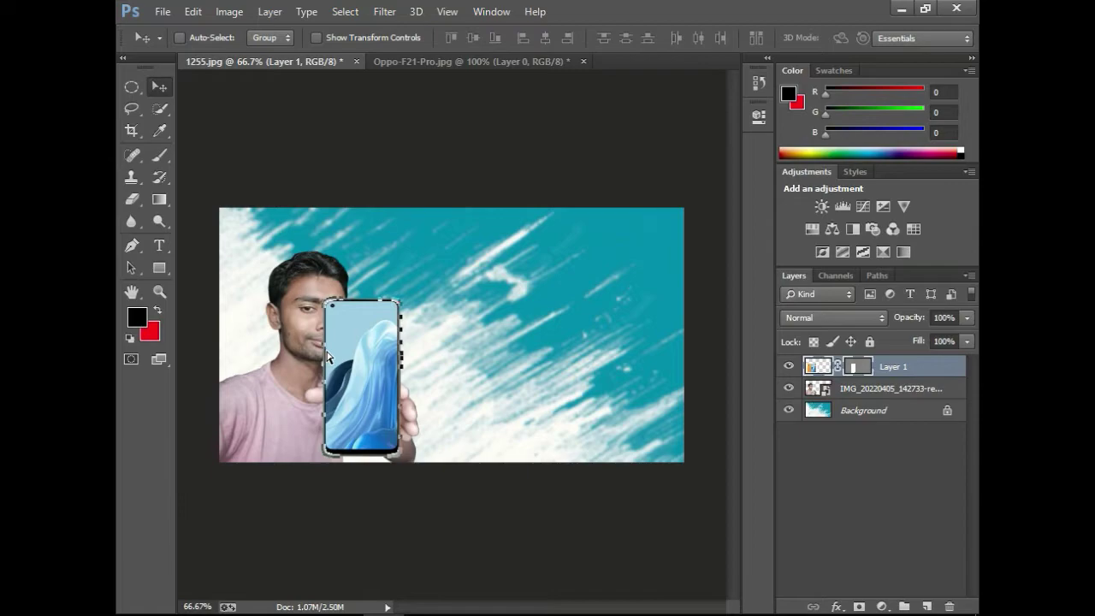
Step: Set the Blur tool's brush size to 54 px for softening the portrait
key(ctrl+plus)
key(ctrl+plus)
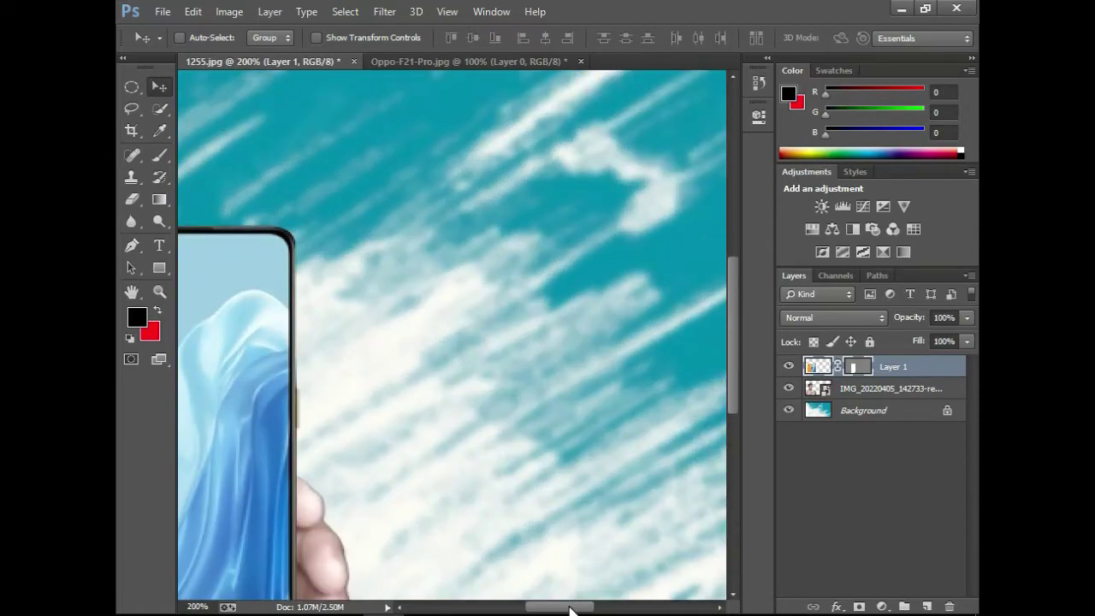
scroll(554, 564, left, 8)
scroll(472, 433, down, 3)
scroll(475, 397, down, 2)
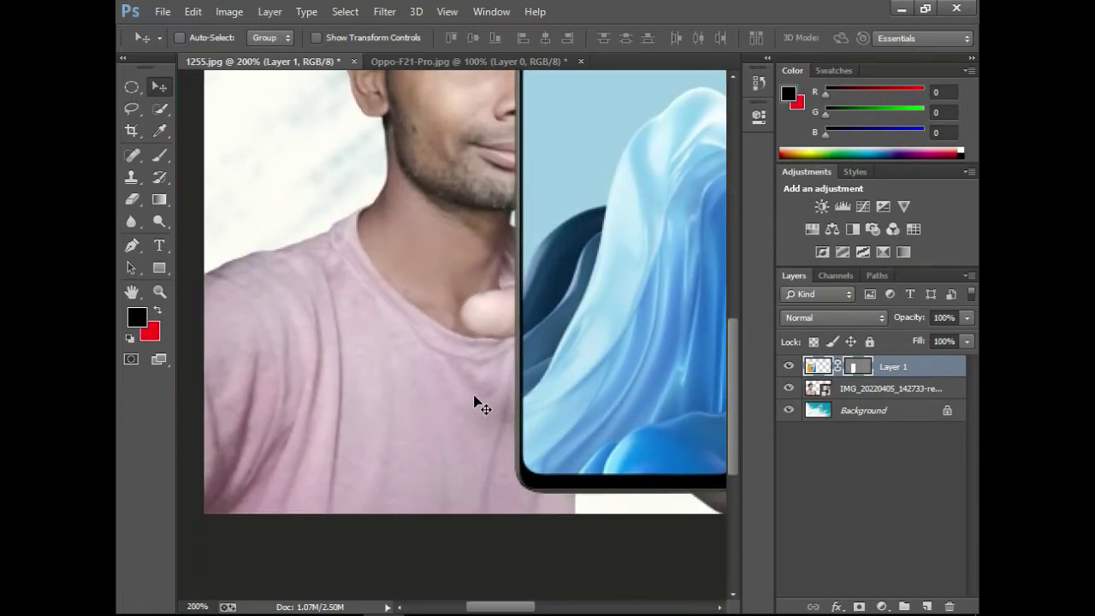
scroll(475, 398, up, 5)
scroll(474, 395, down, 1)
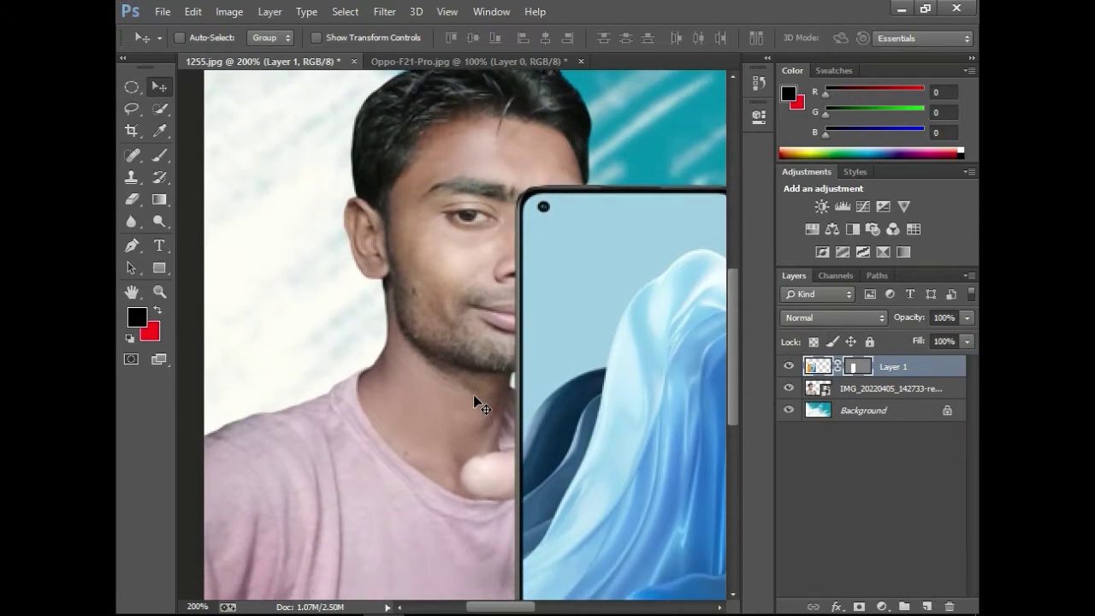
scroll(473, 395, up, 4)
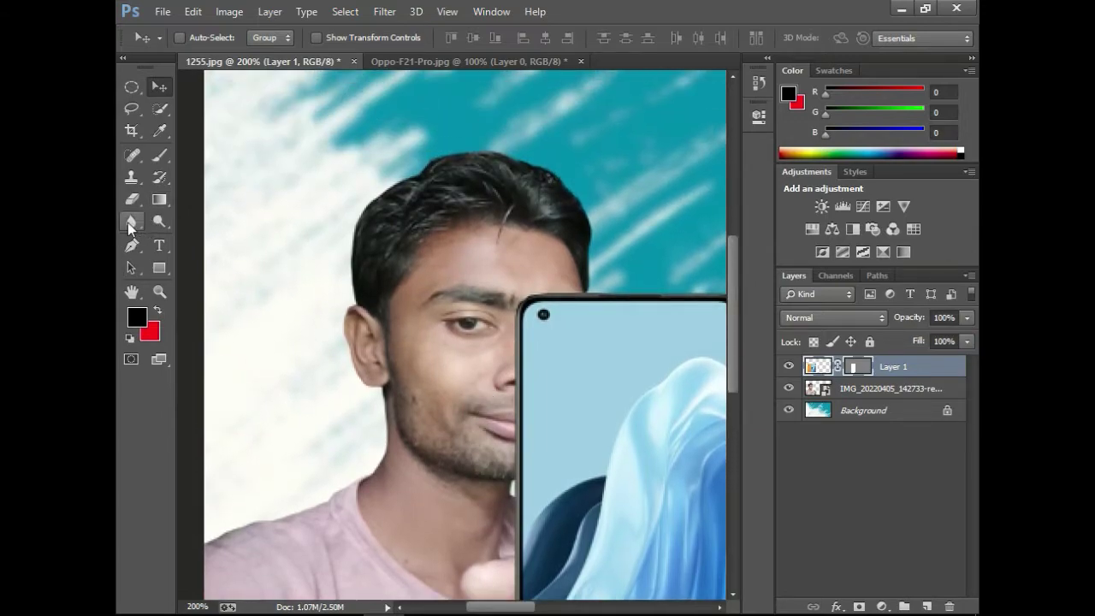
click(127, 223)
click(178, 221)
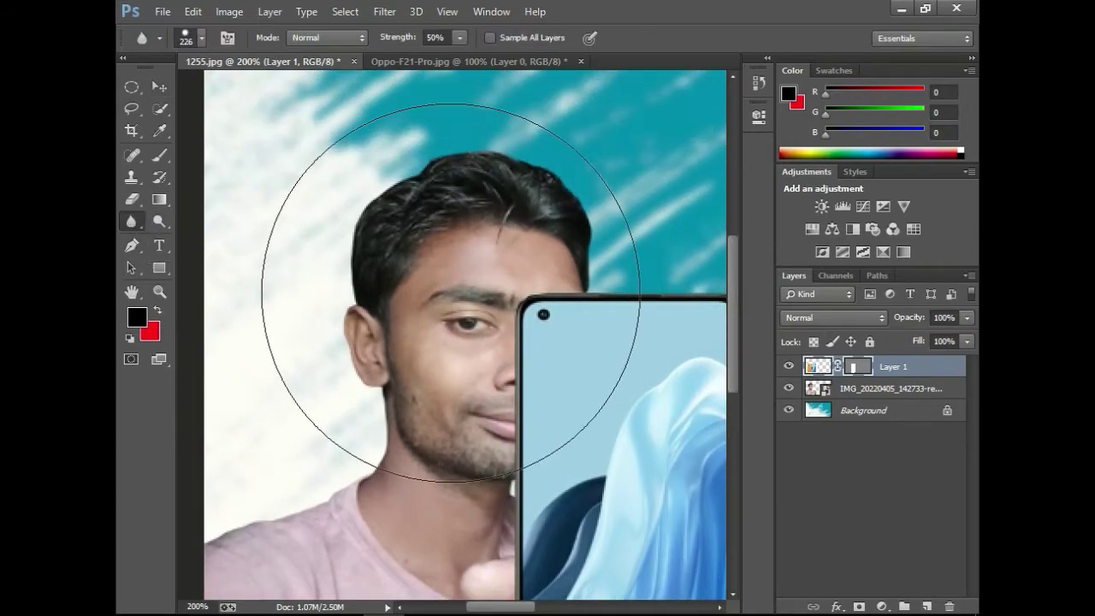
right_click(467, 287)
click(584, 326)
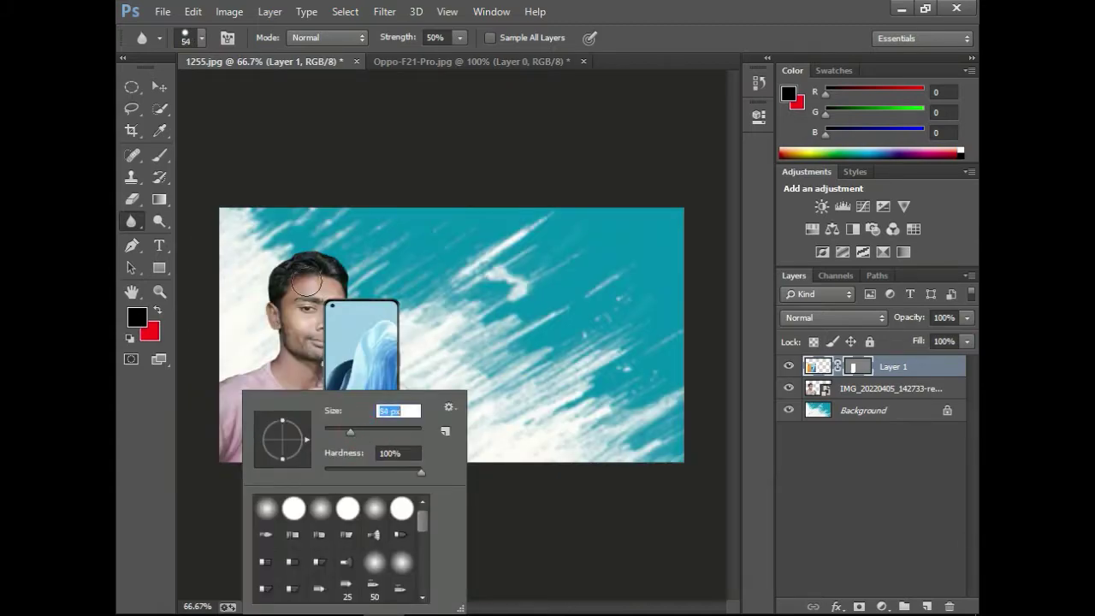
Step: Try to blur the person's face on Layer 1, and delete the last Blur Tool history state
click(306, 282)
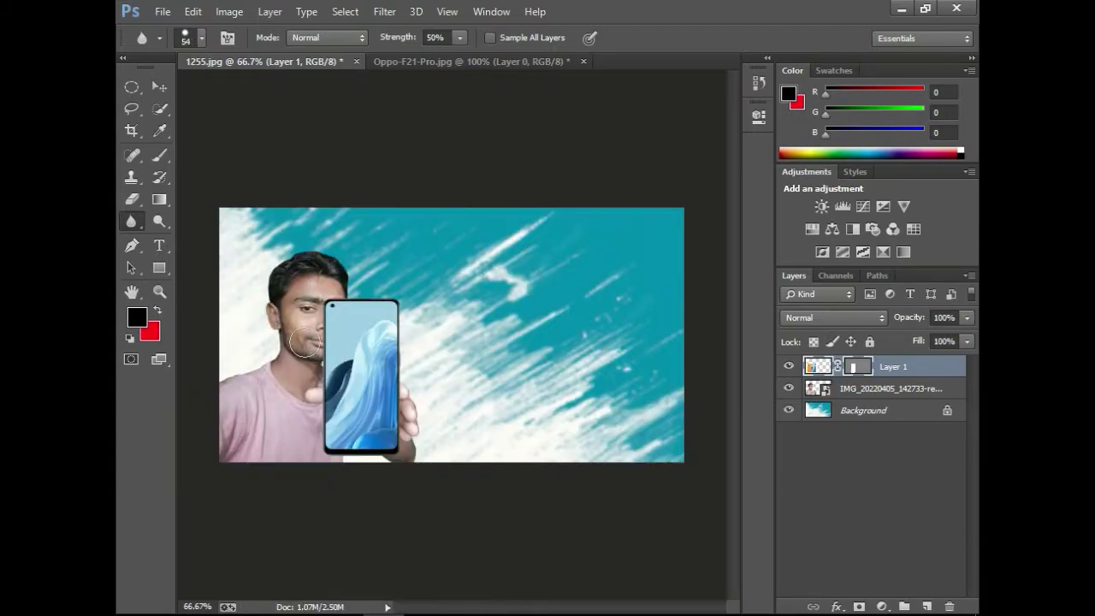
click(758, 83)
click(711, 156)
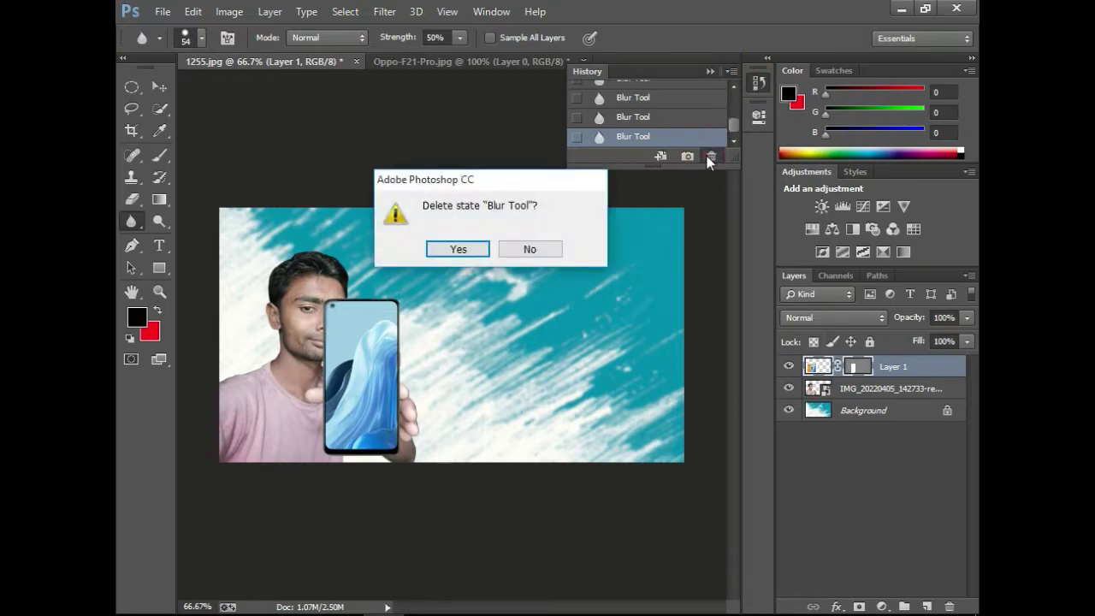
key(Return)
Step: Rasterize the IMG_20220405_142733-removebg-preview photo layer so it can be blurred
click(895, 387)
click(299, 445)
key(Return)
Step: Blur the person's hair and face on the photo layer with the 54 px brush at 50% strength
scroll(300, 442, up, 5)
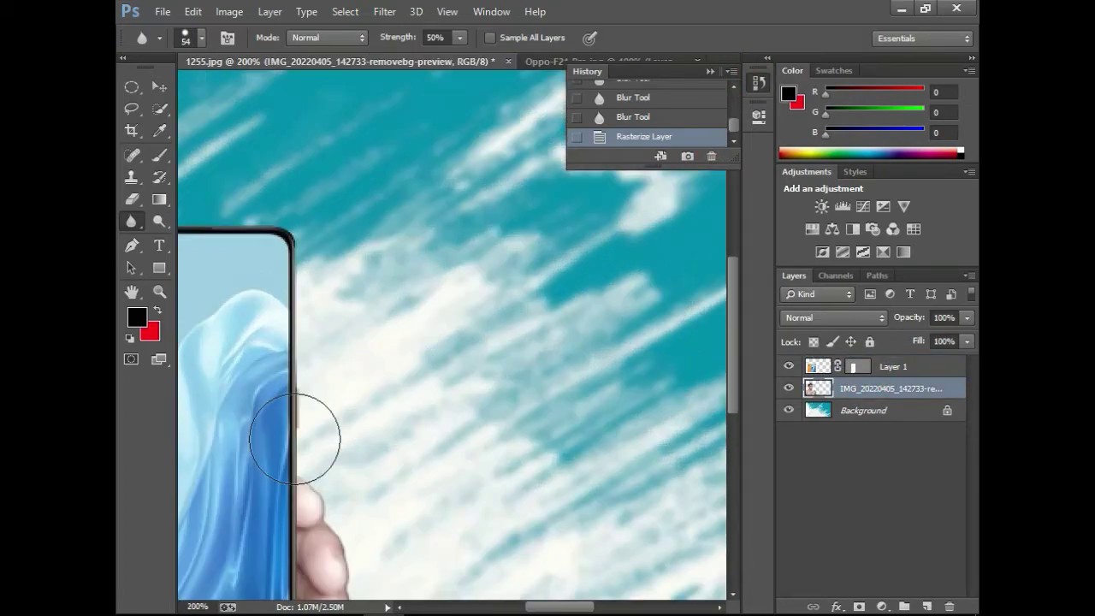
drag(575, 612, 513, 609)
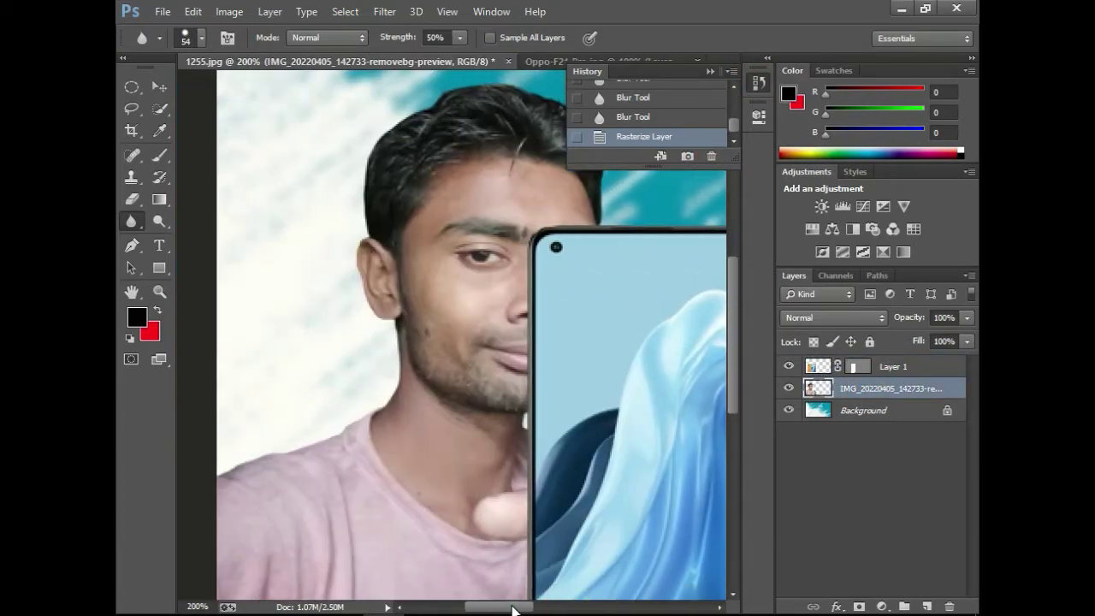
mouse_move(465, 186)
mouse_down()
mouse_move(442, 351)
mouse_move(483, 235)
mouse_move(466, 312)
mouse_move(471, 330)
mouse_move(485, 315)
mouse_move(493, 358)
mouse_move(499, 337)
mouse_move(510, 450)
mouse_move(436, 357)
mouse_move(411, 249)
mouse_move(380, 256)
mouse_move(391, 306)
mouse_up()
mouse_move(574, 214)
mouse_down()
mouse_move(483, 124)
mouse_move(359, 179)
mouse_move(415, 205)
mouse_move(464, 133)
mouse_move(565, 225)
mouse_move(598, 168)
mouse_move(528, 90)
mouse_move(397, 191)
mouse_move(442, 335)
mouse_move(411, 533)
mouse_move(488, 479)
mouse_move(489, 355)
mouse_up()
Step: Blur the person's neck and pink shirt on the same layer with the 54 px brush
scroll(516, 408, down, 3)
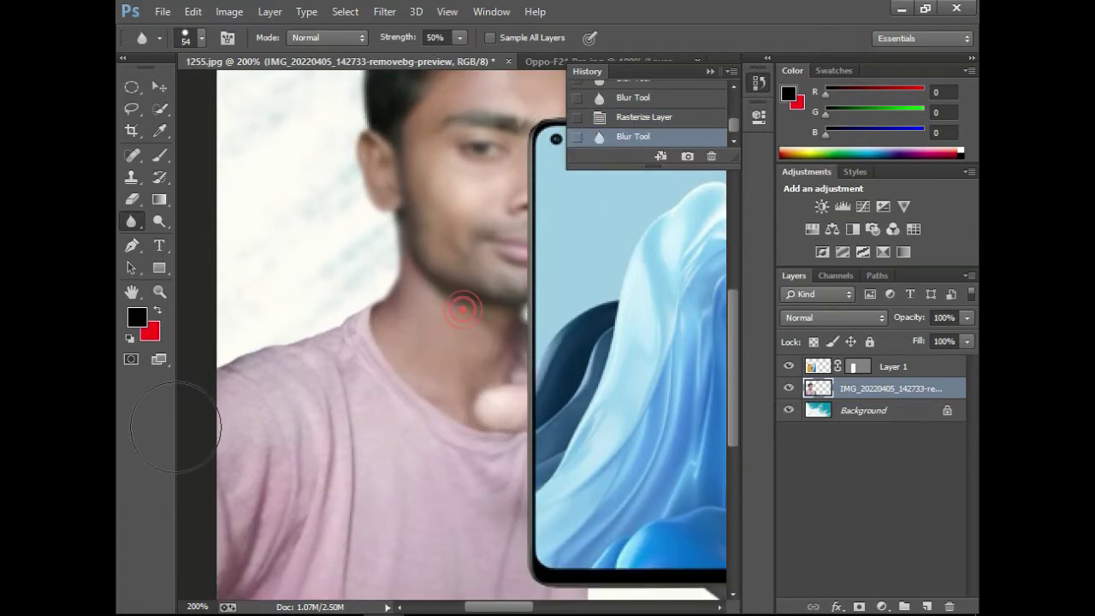
scroll(505, 315, down, 3)
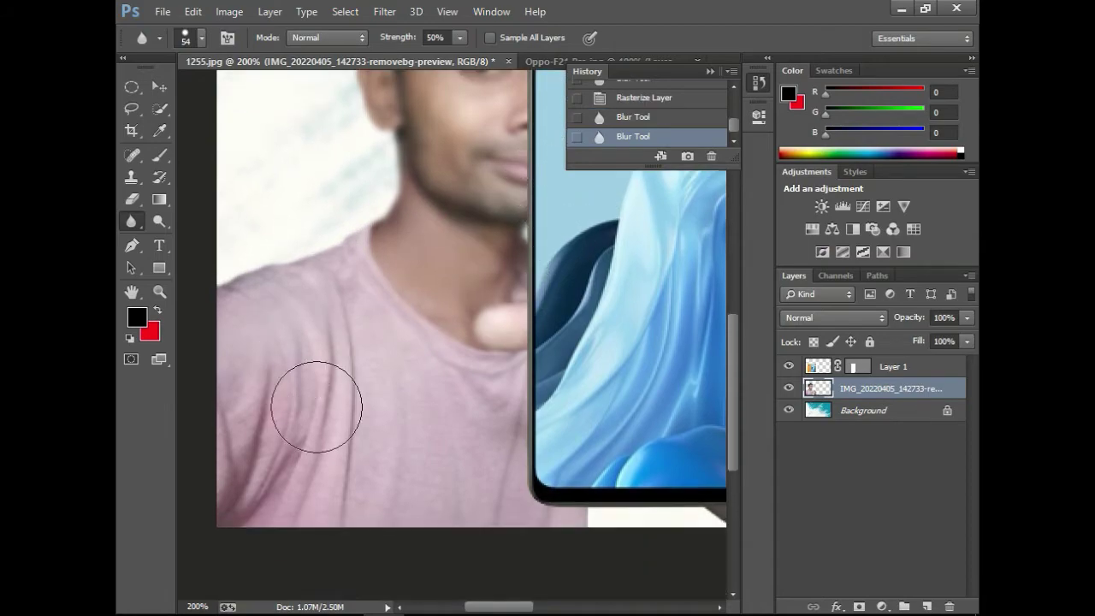
drag(282, 476, 328, 472)
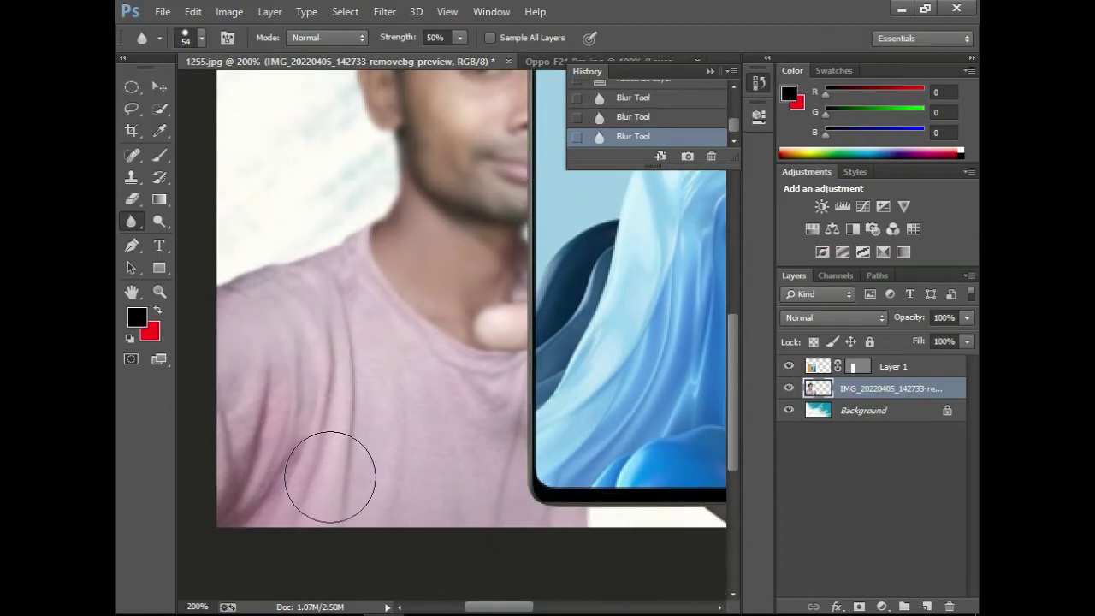
key(ctrl+minus)
key(ctrl+minus)
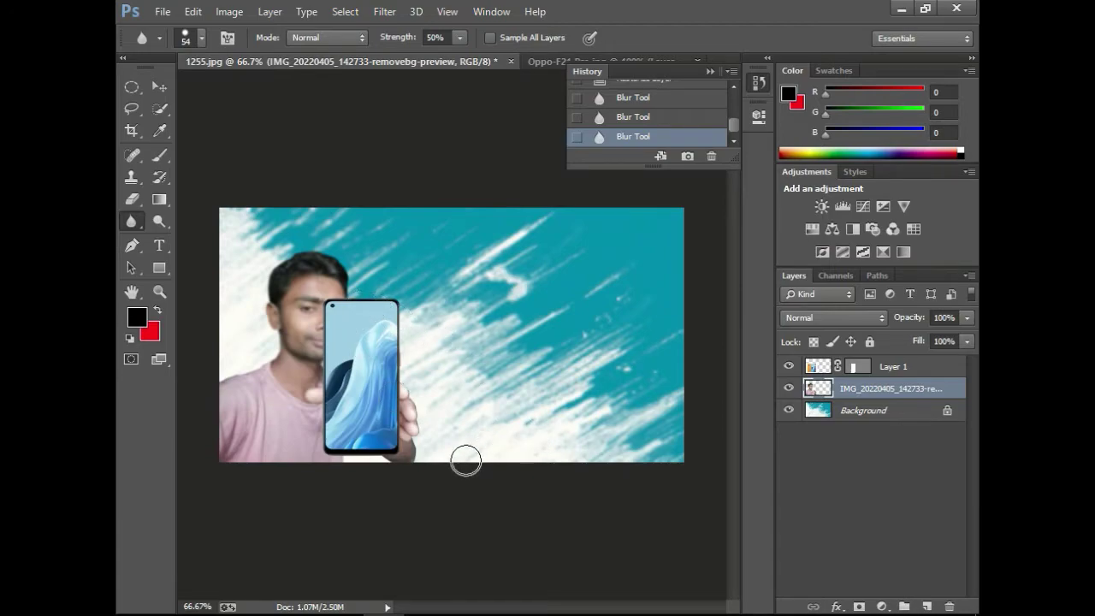
Step: Blur the person's wrist below the phone on the photo layer with the 54 px brush, and hide the History panel
key(ctrl+plus)
key(ctrl+plus)
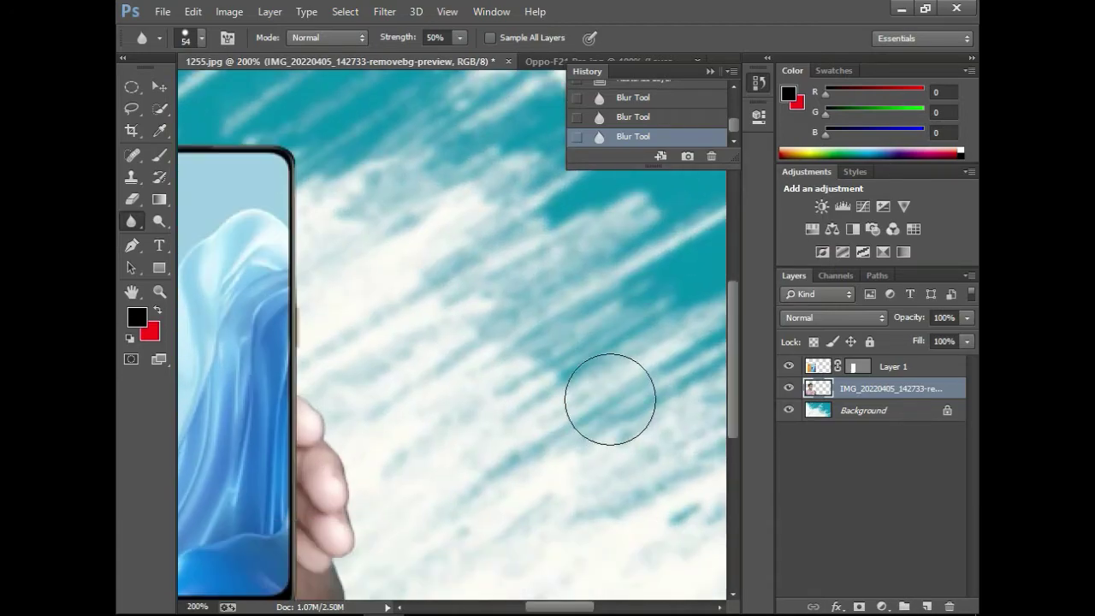
scroll(610, 400, down, 5)
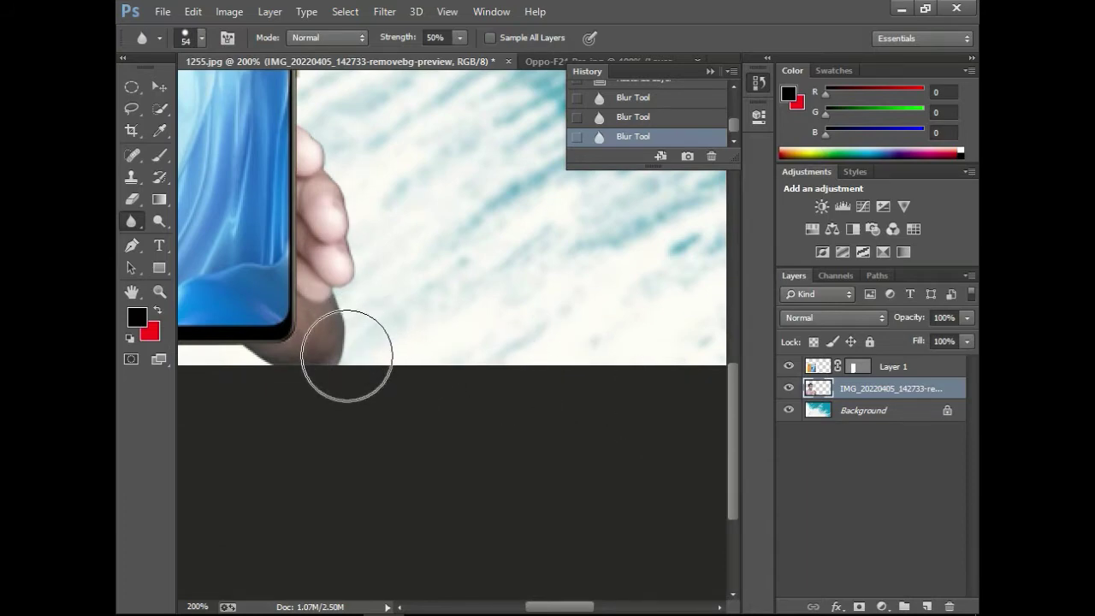
drag(347, 355, 335, 373)
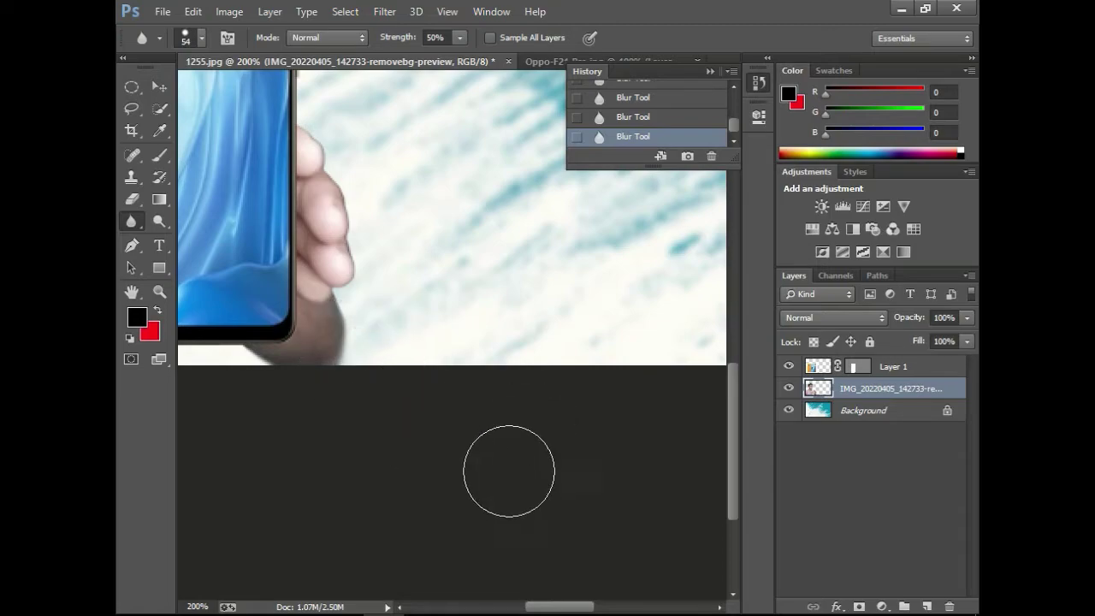
key(ctrl+minus)
key(ctrl+minus)
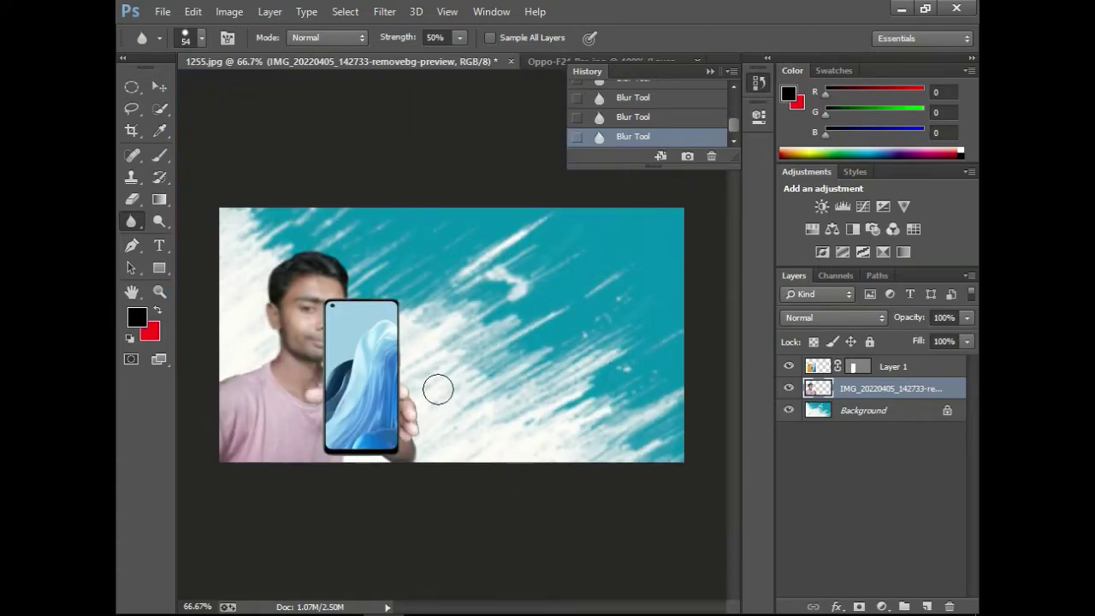
click(758, 83)
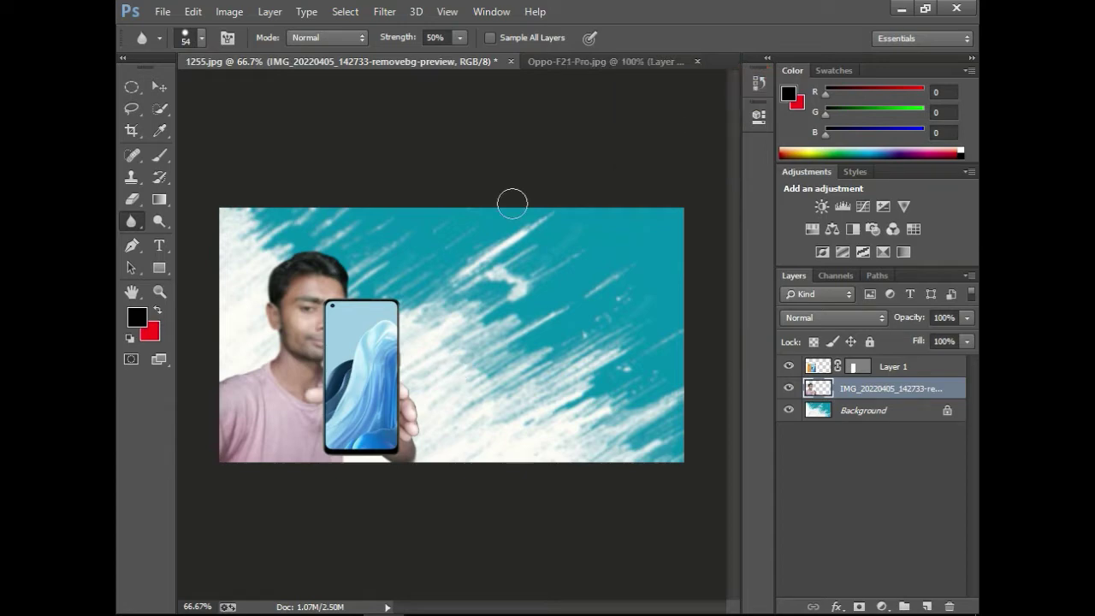
mouse_move(292, 301)
mouse_down()
mouse_move(324, 272)
mouse_move(351, 275)
mouse_up()
Step: Paint a dark grey (#2b2c27) diagonal stroke across the upper right of the Background layer with a 48 px brush
click(159, 86)
click(895, 367)
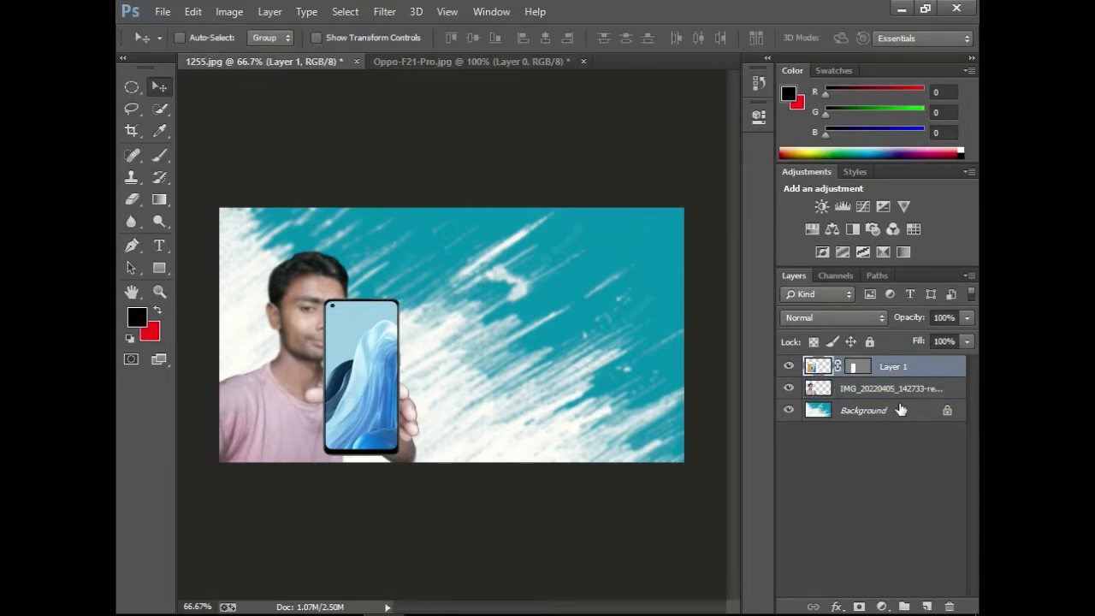
click(922, 417)
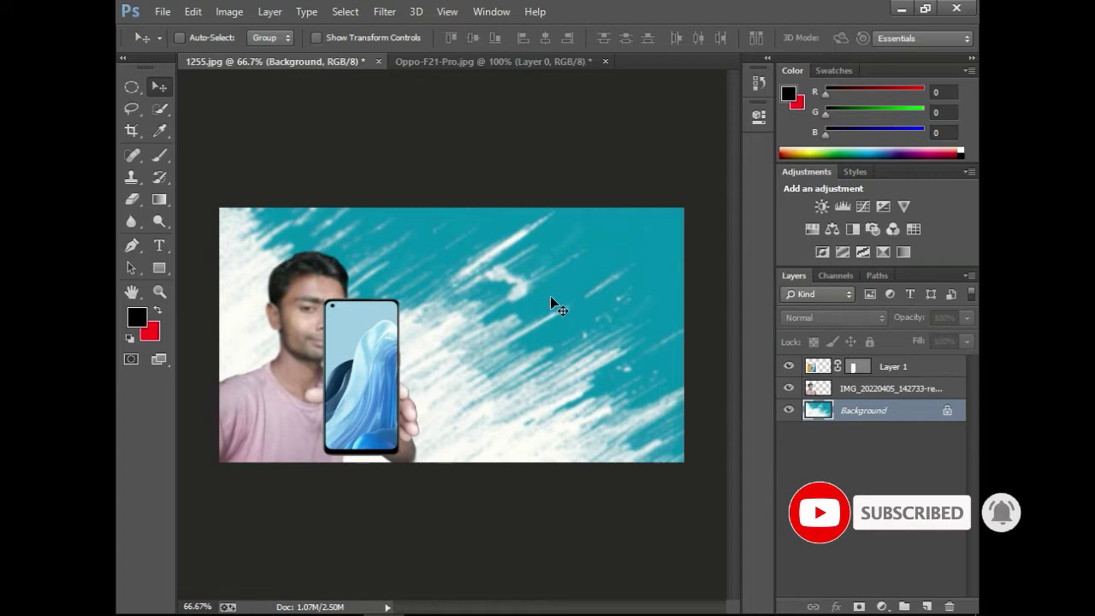
click(163, 155)
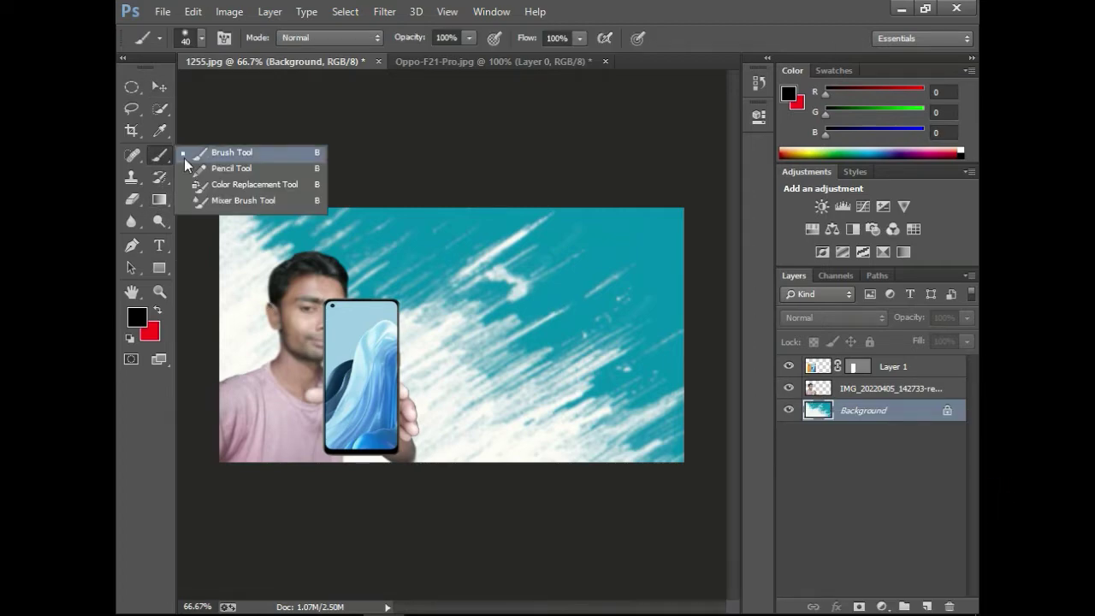
click(248, 155)
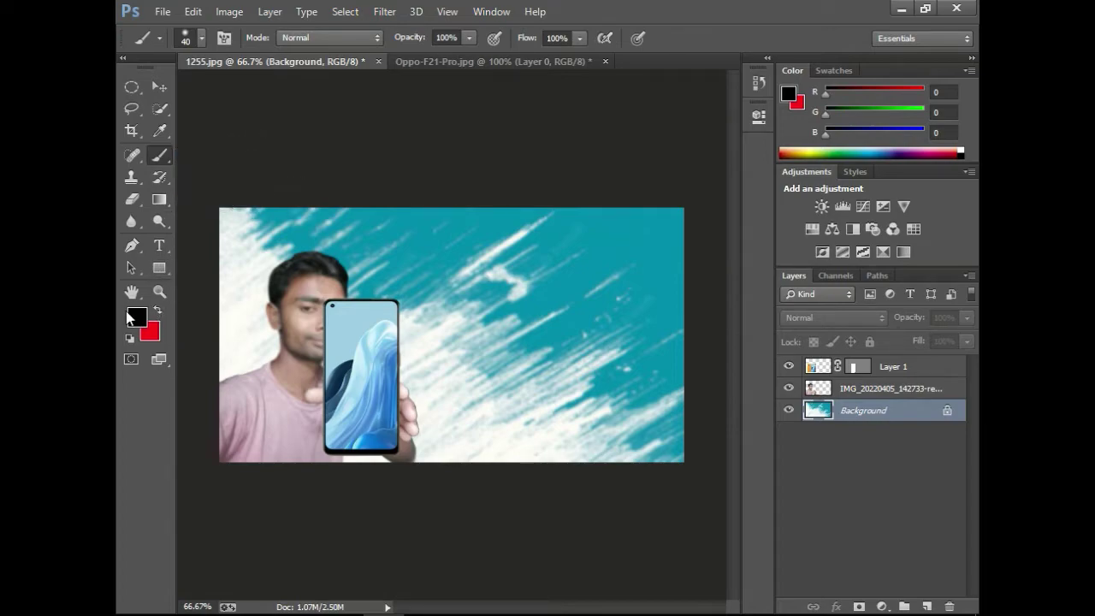
click(134, 316)
drag(381, 203, 353, 330)
click(716, 148)
key(b)
right_click(557, 301)
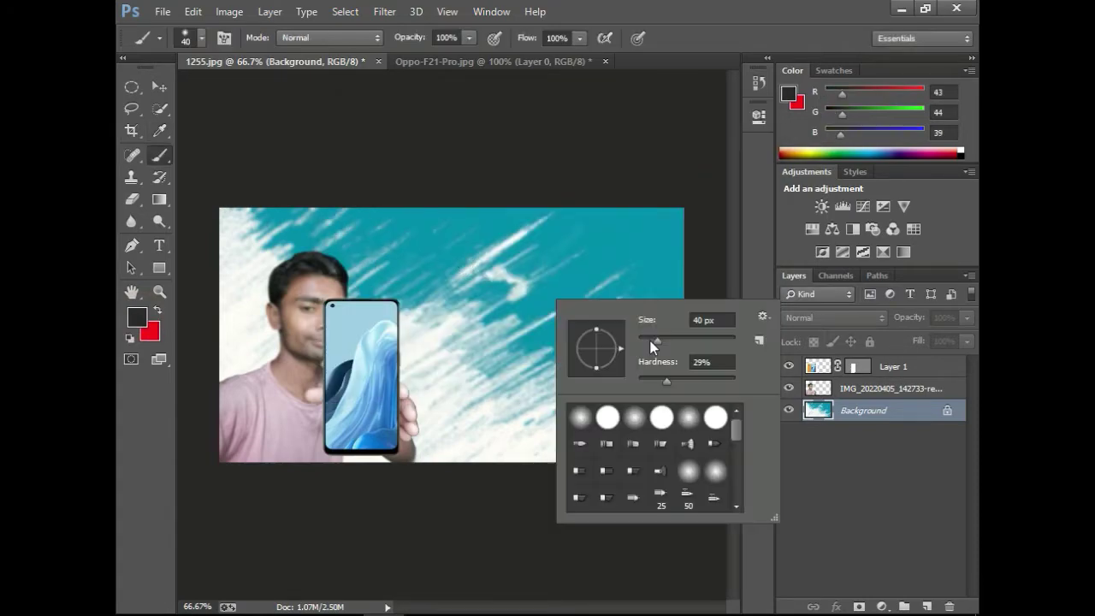
mouse_move(470, 322)
mouse_down()
mouse_move(566, 245)
mouse_move(443, 327)
mouse_move(590, 248)
mouse_move(550, 260)
mouse_move(600, 225)
mouse_move(461, 332)
mouse_move(620, 243)
mouse_up()
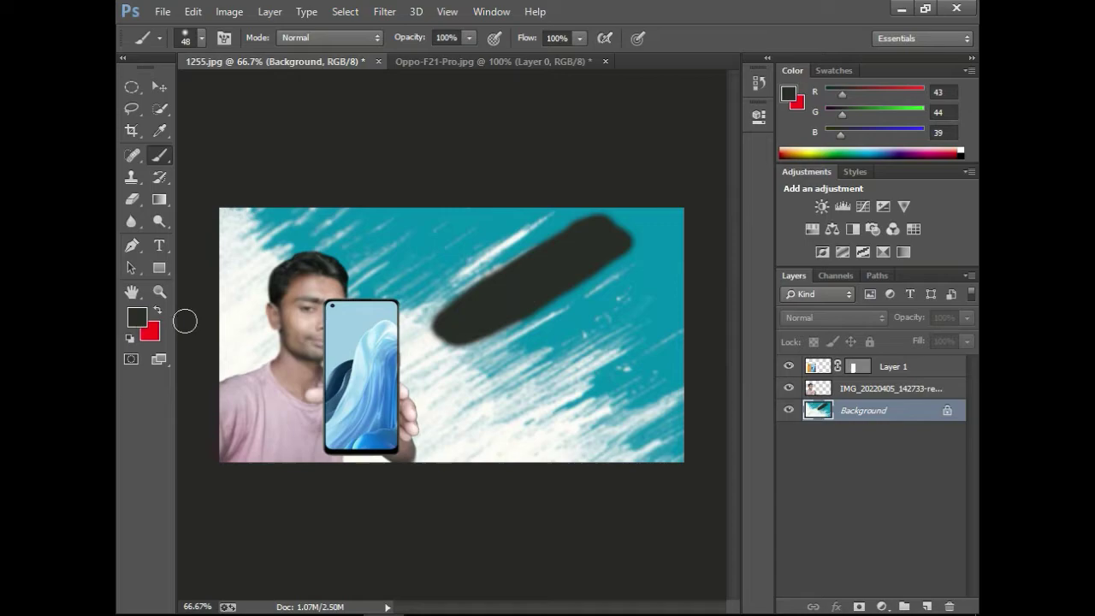
Step: Paint an olive green (#5e6745) stroke along the lower edge of the dark diagonal stroke with the 48 px brush
click(138, 320)
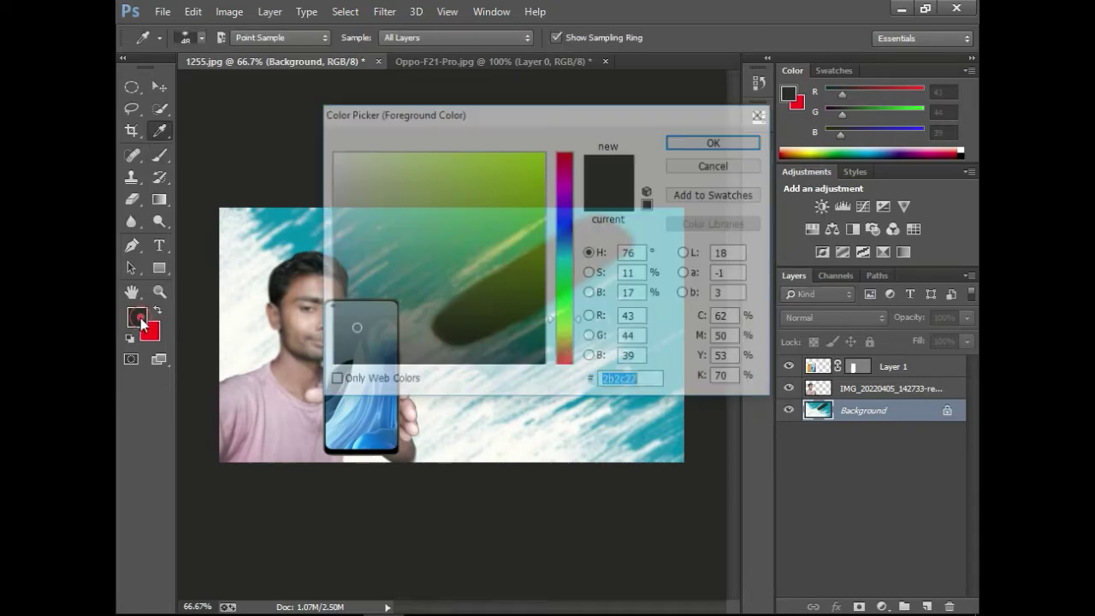
mouse_move(461, 309)
mouse_down()
mouse_move(504, 308)
mouse_move(400, 276)
mouse_up()
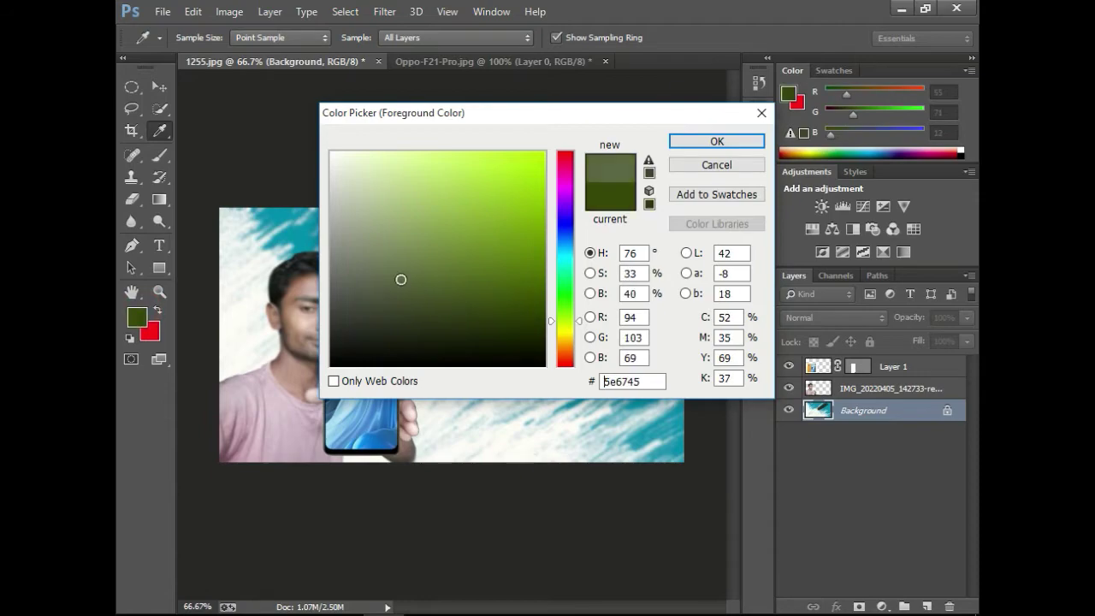
key(Return)
drag(636, 245, 462, 332)
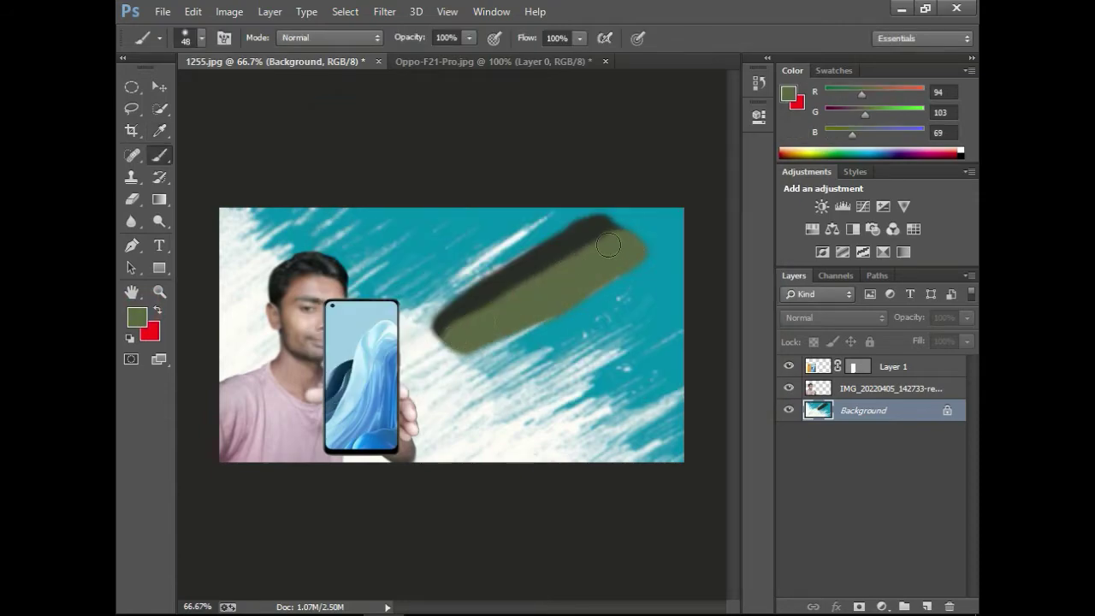
Step: Paint a bright green (RGB 64, 218, 86) stroke along the lower edge of the olive stroke with the 48 px brush
click(137, 319)
click(375, 207)
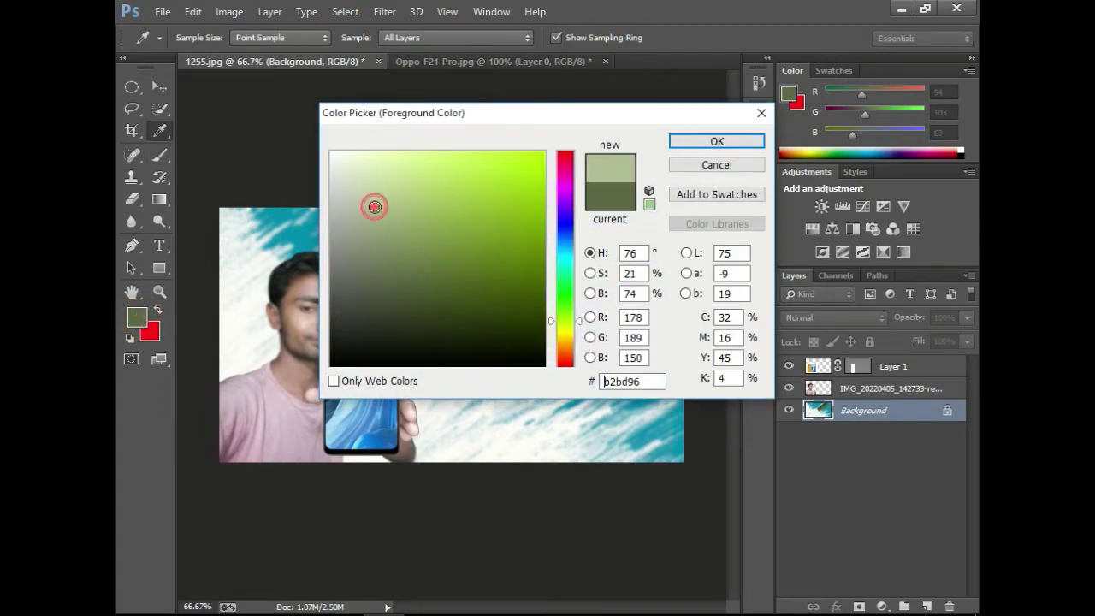
mouse_move(375, 207)
mouse_down()
mouse_move(399, 237)
mouse_move(542, 287)
mouse_move(545, 263)
mouse_up()
click(565, 293)
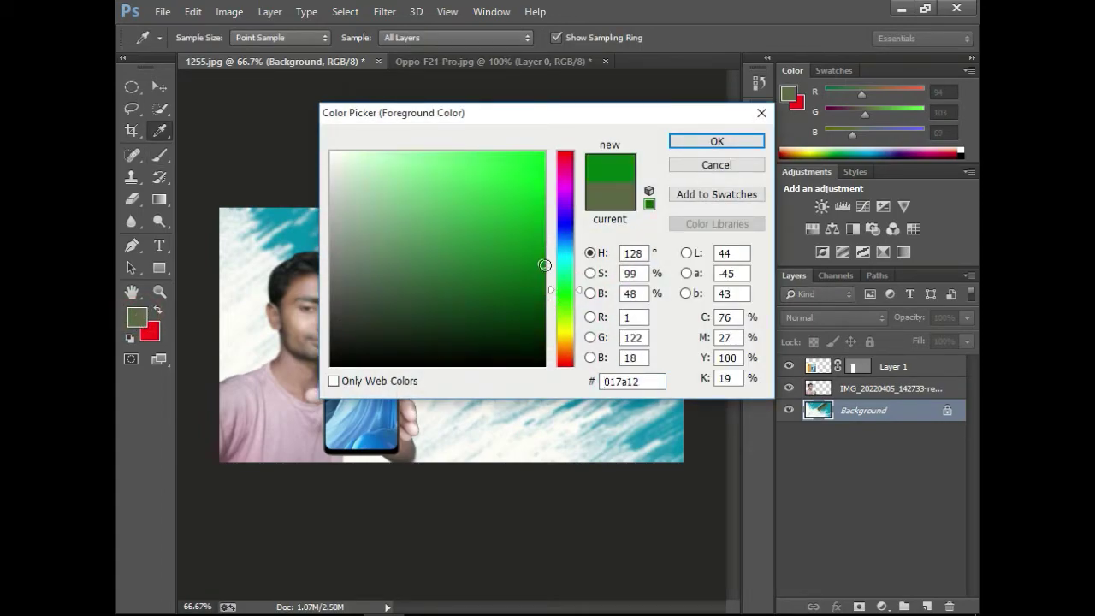
click(496, 166)
click(717, 141)
mouse_move(650, 253)
mouse_down()
mouse_move(466, 349)
mouse_move(633, 254)
mouse_move(484, 343)
mouse_up()
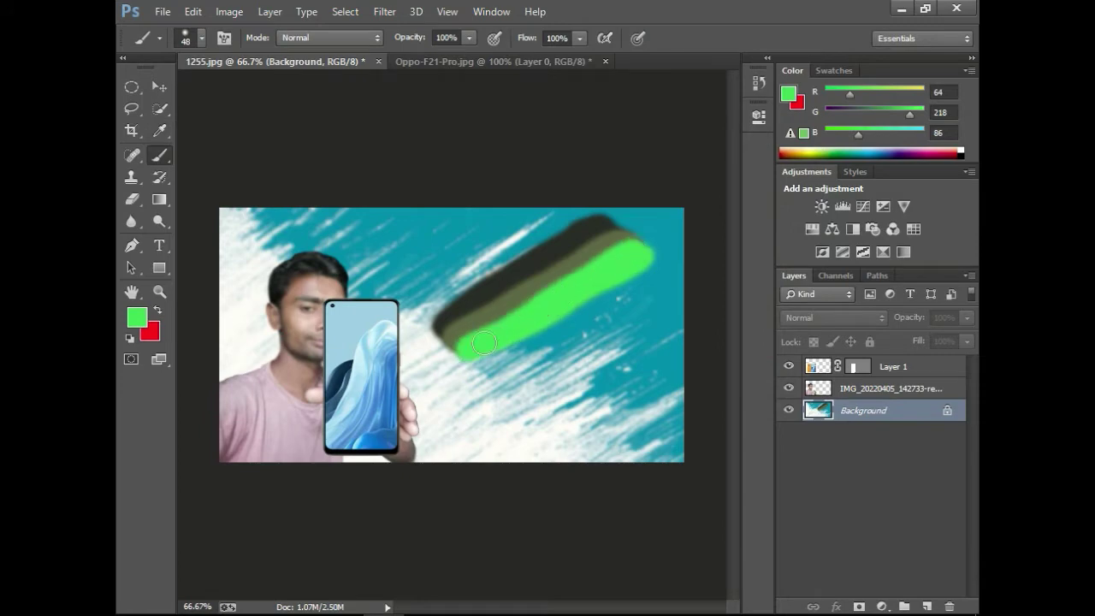
Step: Convert the locked Background containing the painted strokes into a regular, unlocked layer
click(159, 86)
click(947, 494)
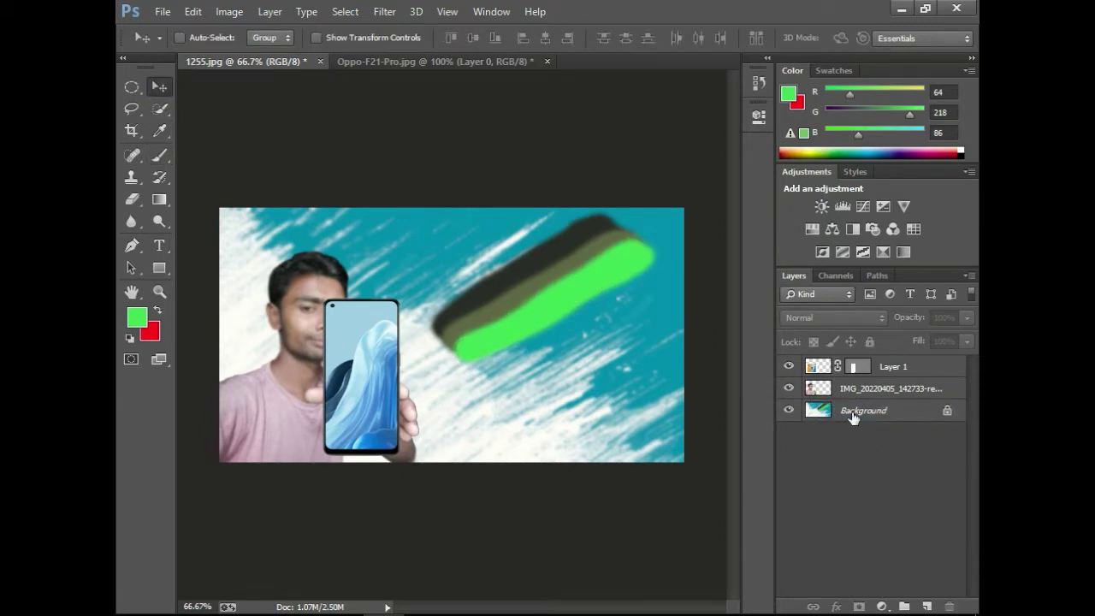
click(130, 221)
click(190, 215)
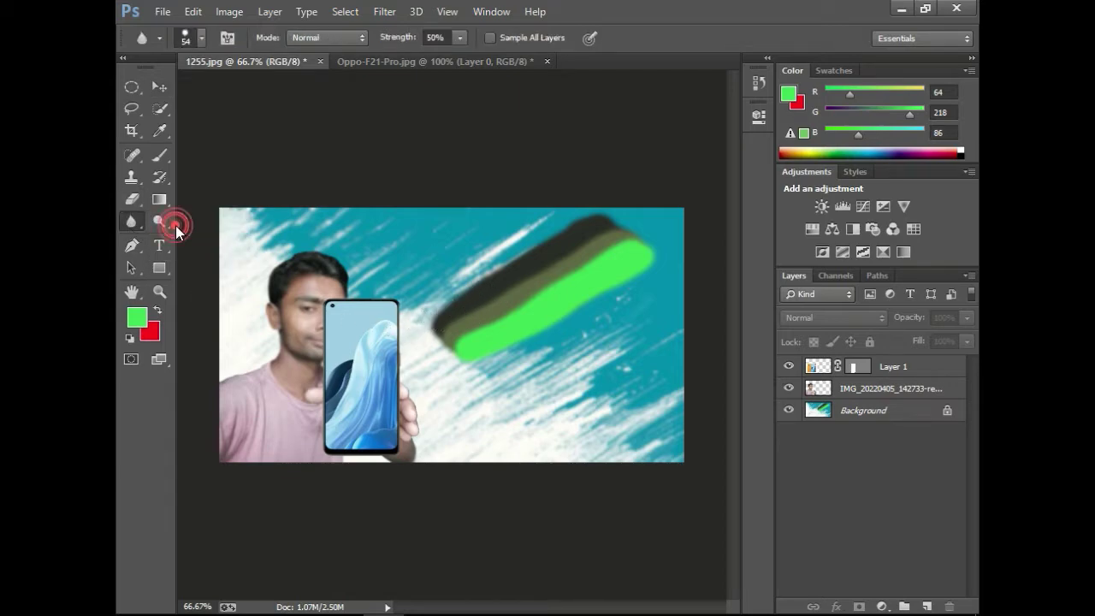
click(547, 304)
click(502, 248)
click(945, 414)
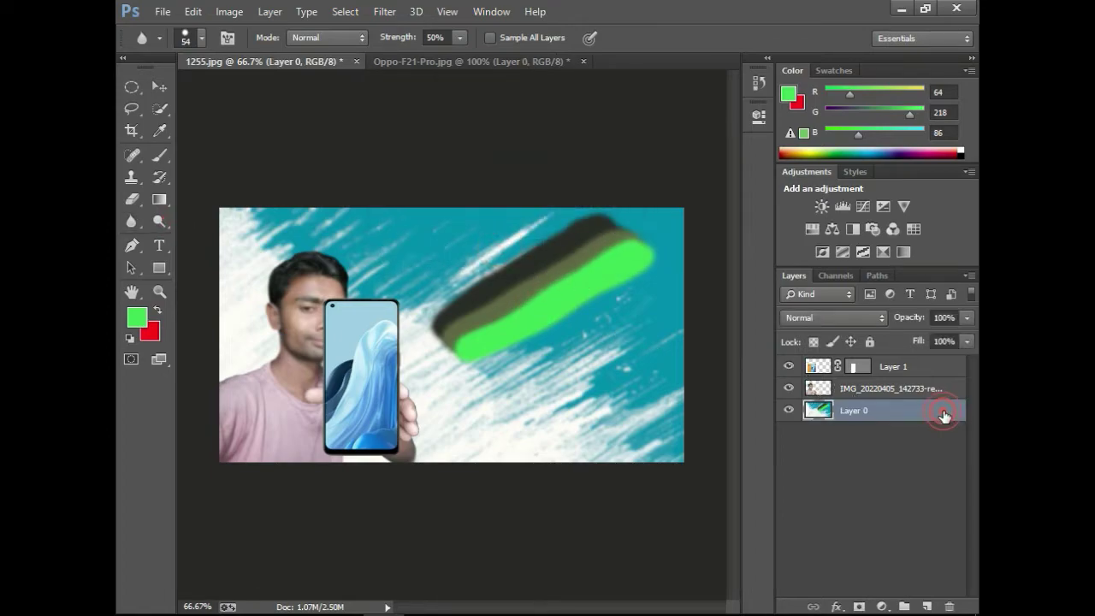
double_click(944, 414)
click(775, 152)
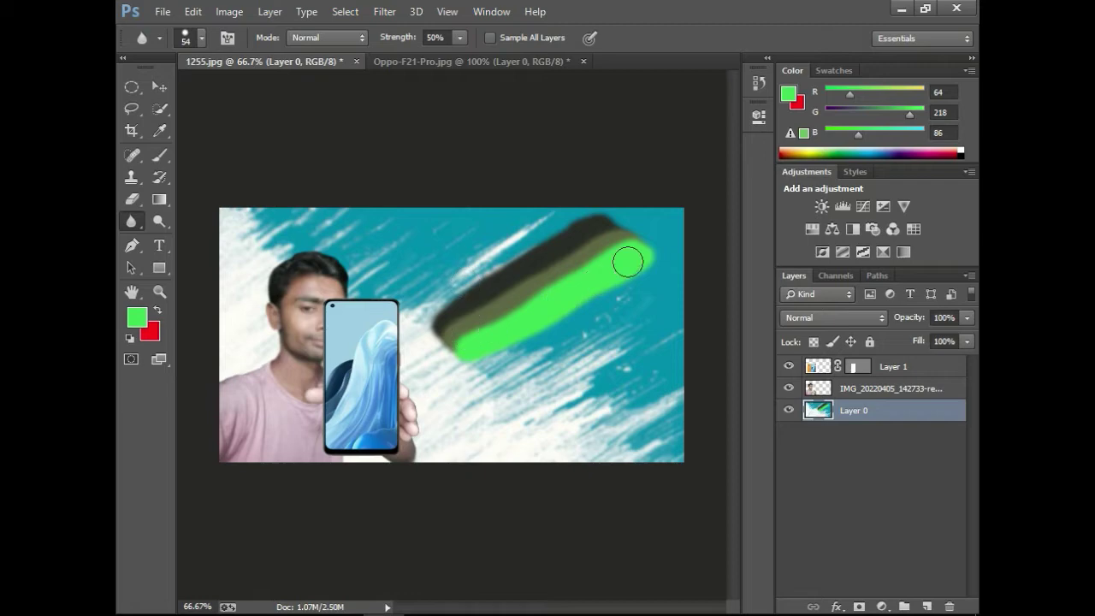
click(159, 87)
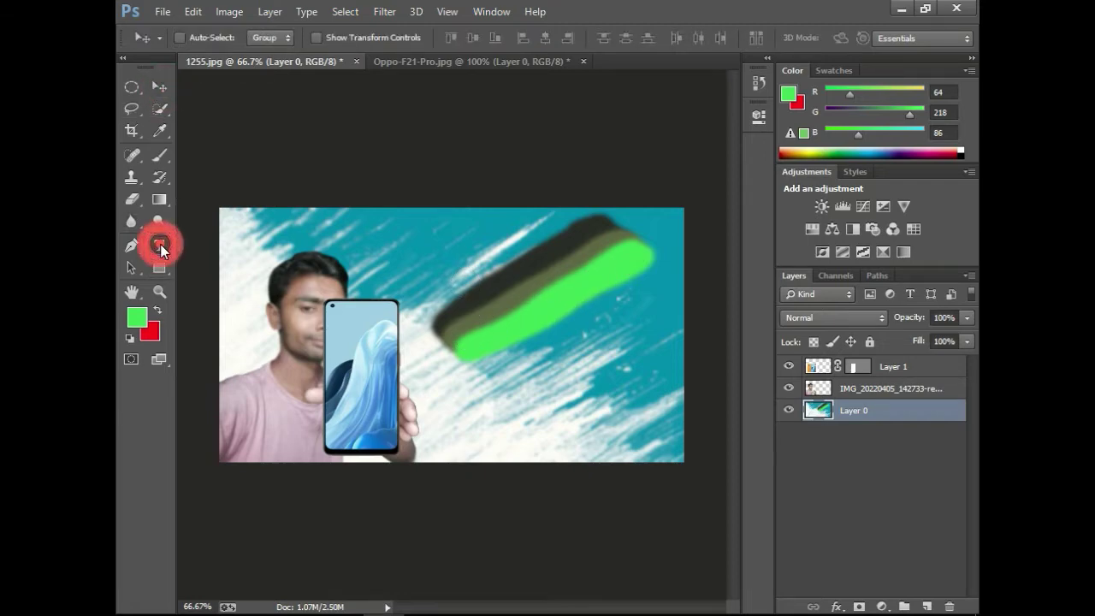
Step: Add a 36 pt MS Sans Serif text box over the painted strokes reading "Oppo F21 Pro Full Specifications", and trim it to "Oppo F21 Pro"
click(159, 246)
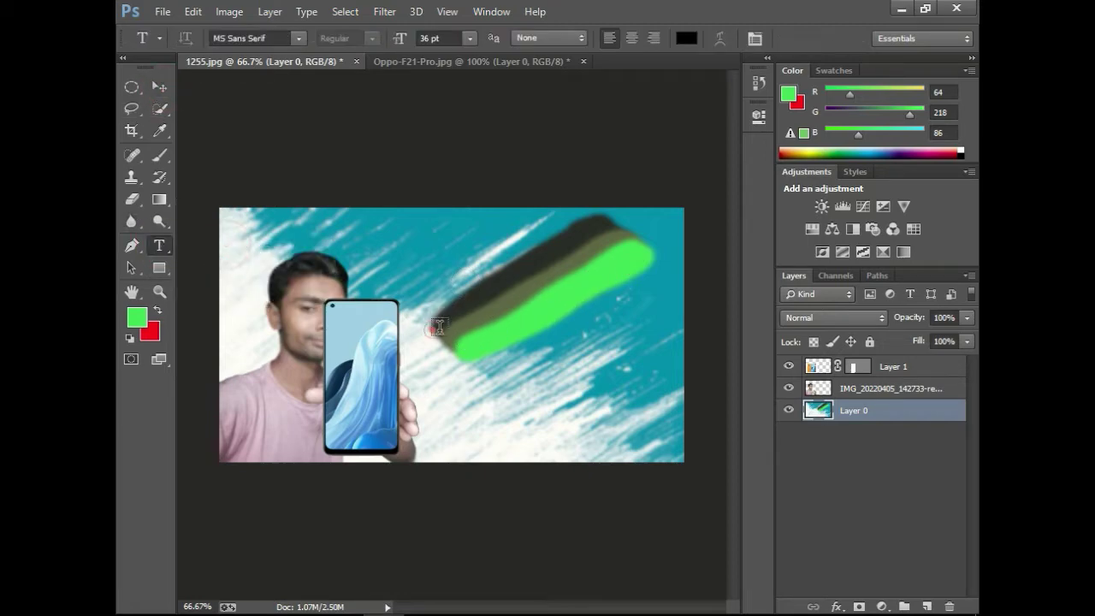
drag(445, 327, 718, 272)
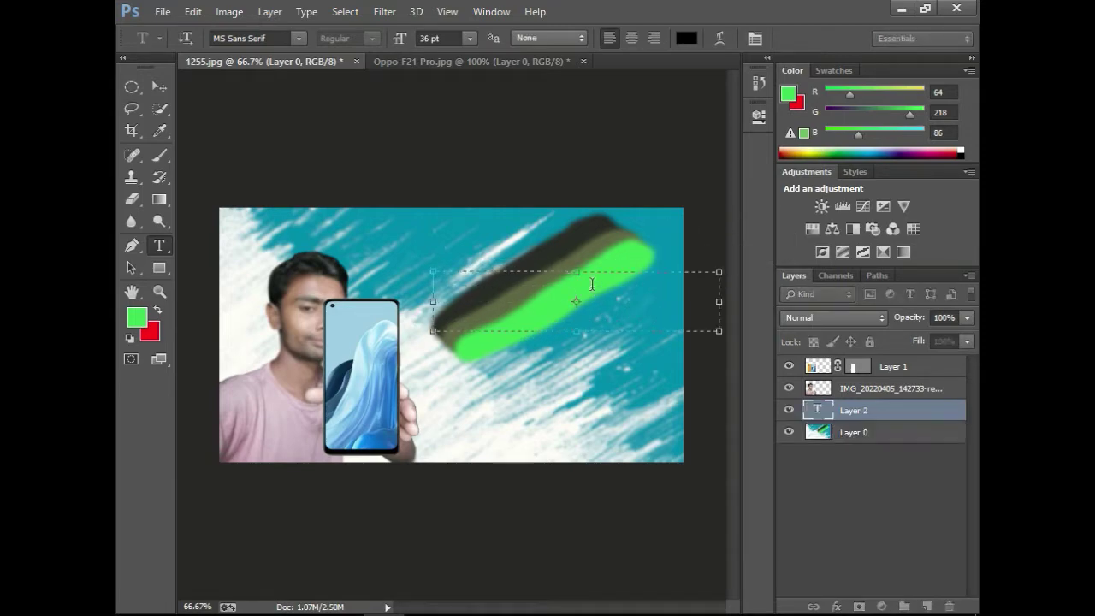
click(491, 309)
text(Oppo F21 Pro Full Specifications)
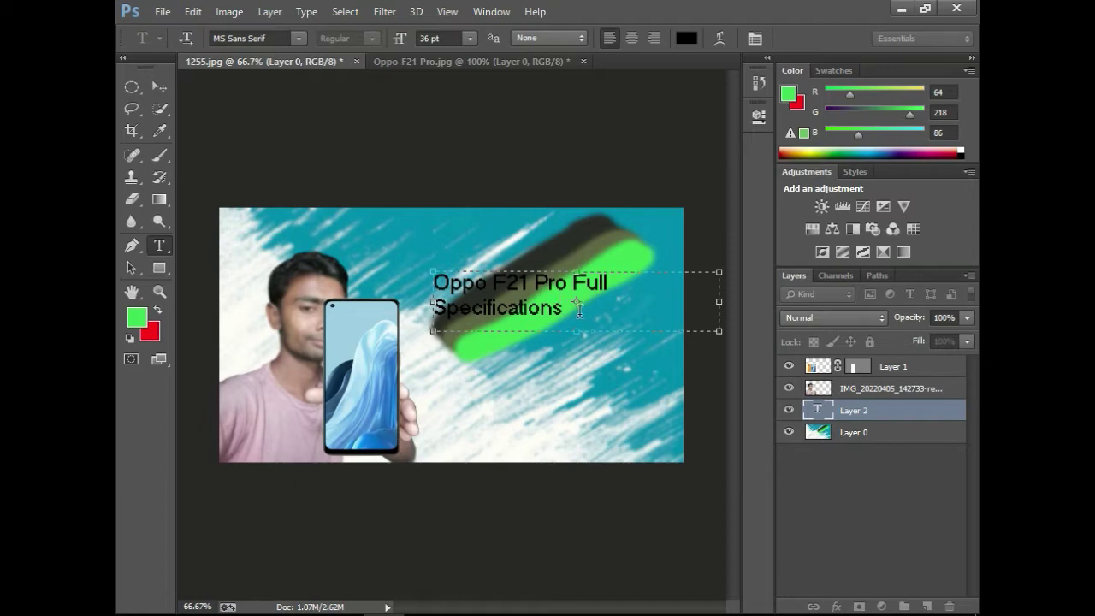
key(BackSpace)
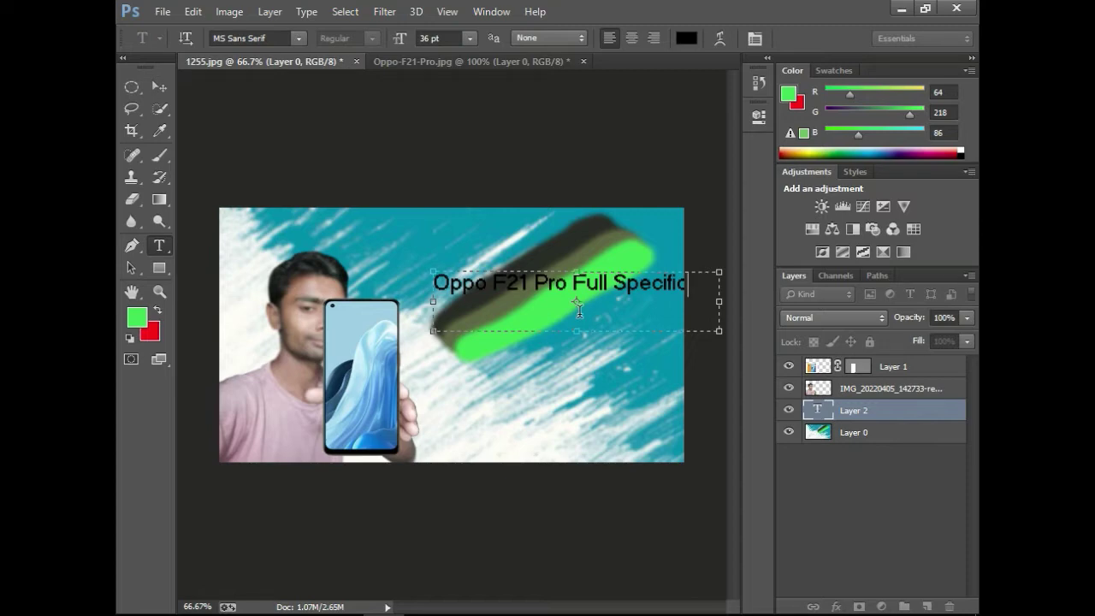
key(BackSpace)
key(BackSpace)
key(BackSpace)
key(BackSpace)
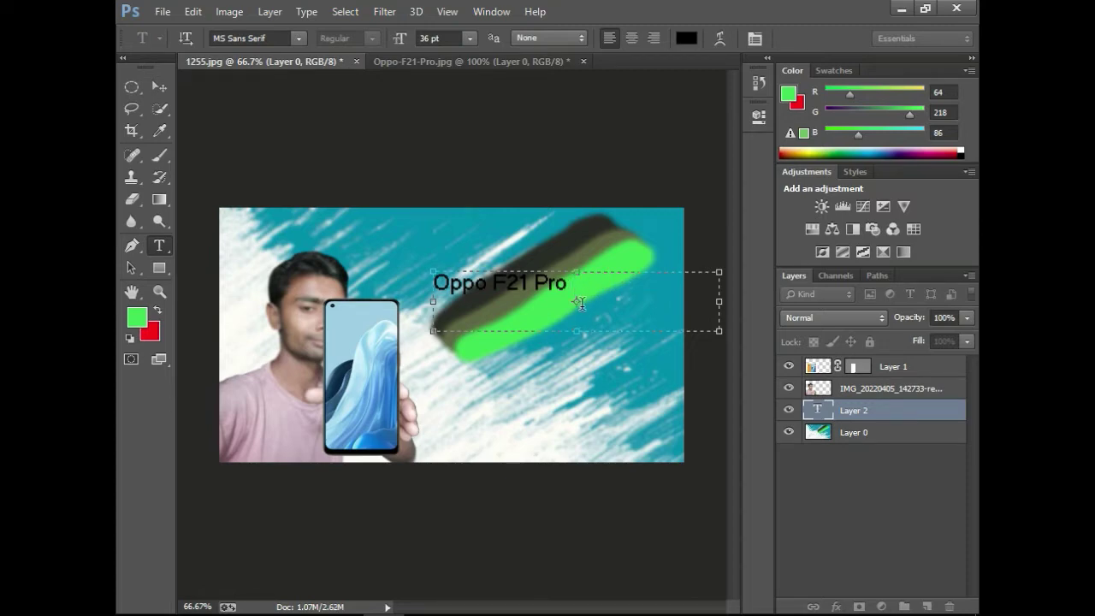
Step: Shrink and rotate the "Oppo F21 Pro" text box to match the strokes' diagonal, and move it onto the olive stroke
drag(719, 334, 588, 221)
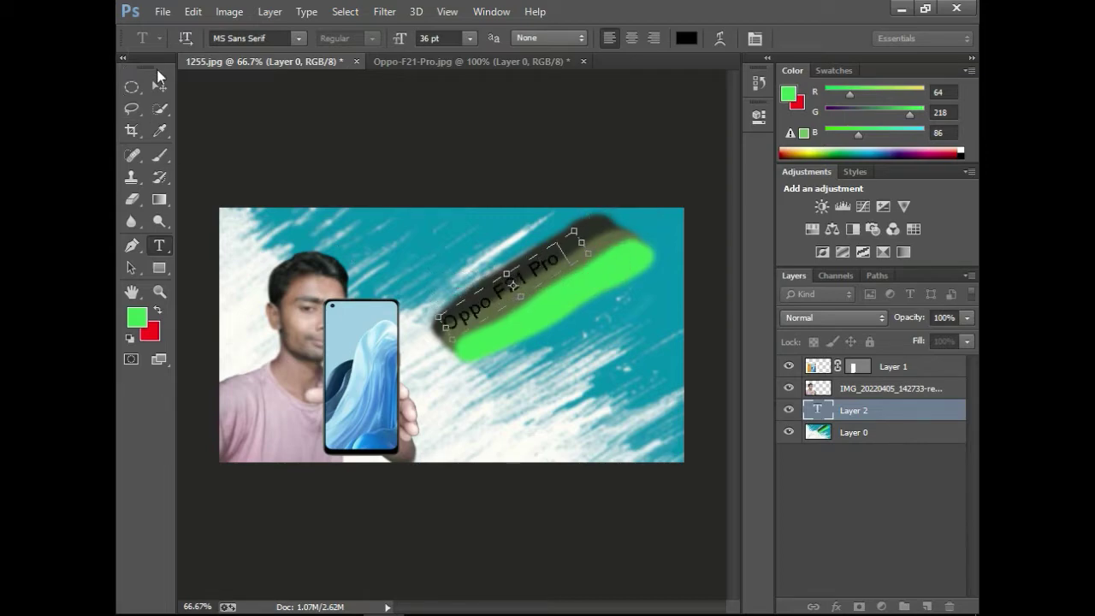
click(159, 87)
drag(502, 289, 531, 289)
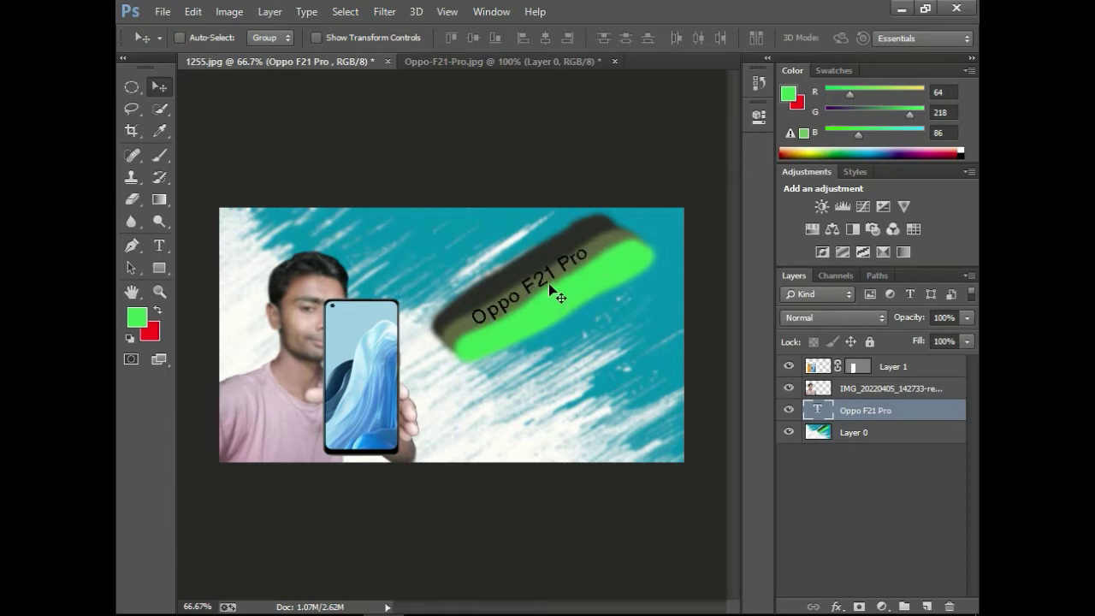
key(e)
Step: Enlarge the "Oppo F21 Pro" text to 48 pt with a wider text box, and shift it slightly left along the painted strokes
click(159, 246)
click(553, 274)
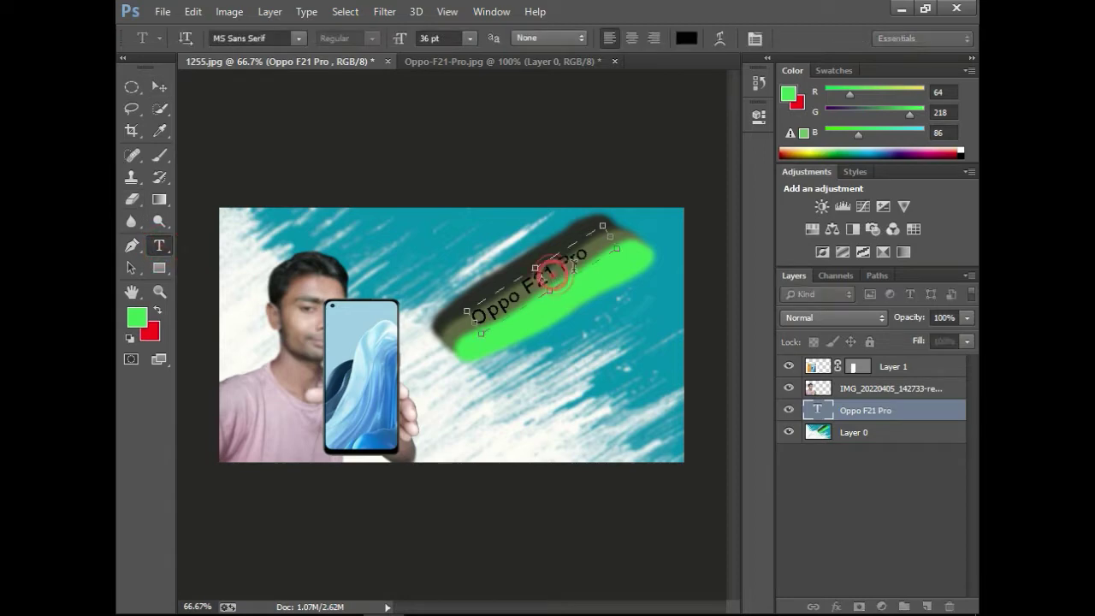
drag(597, 243, 433, 341)
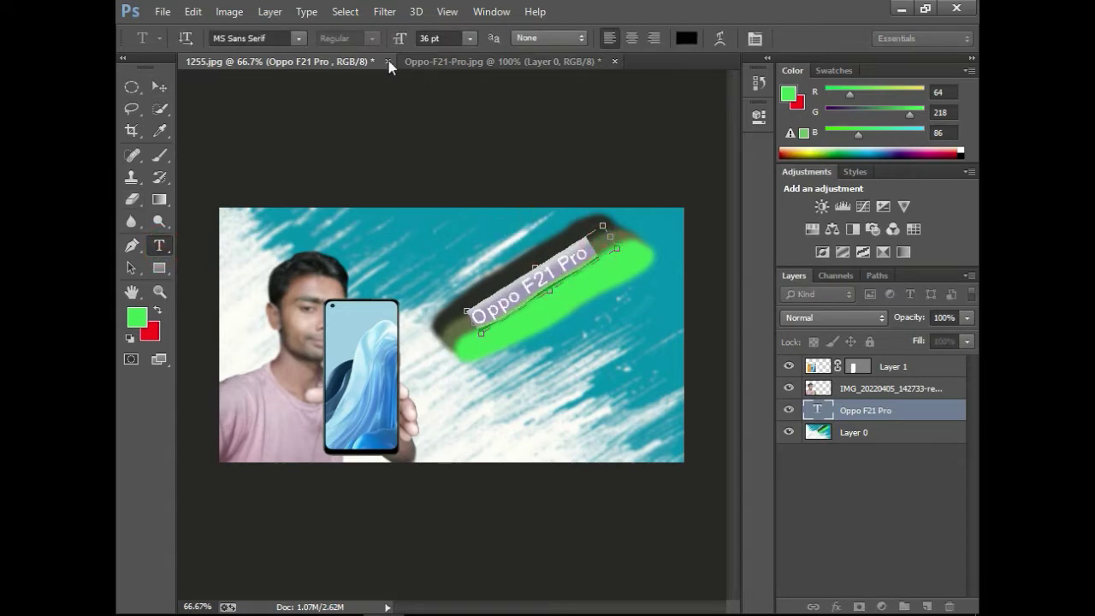
click(470, 40)
click(458, 288)
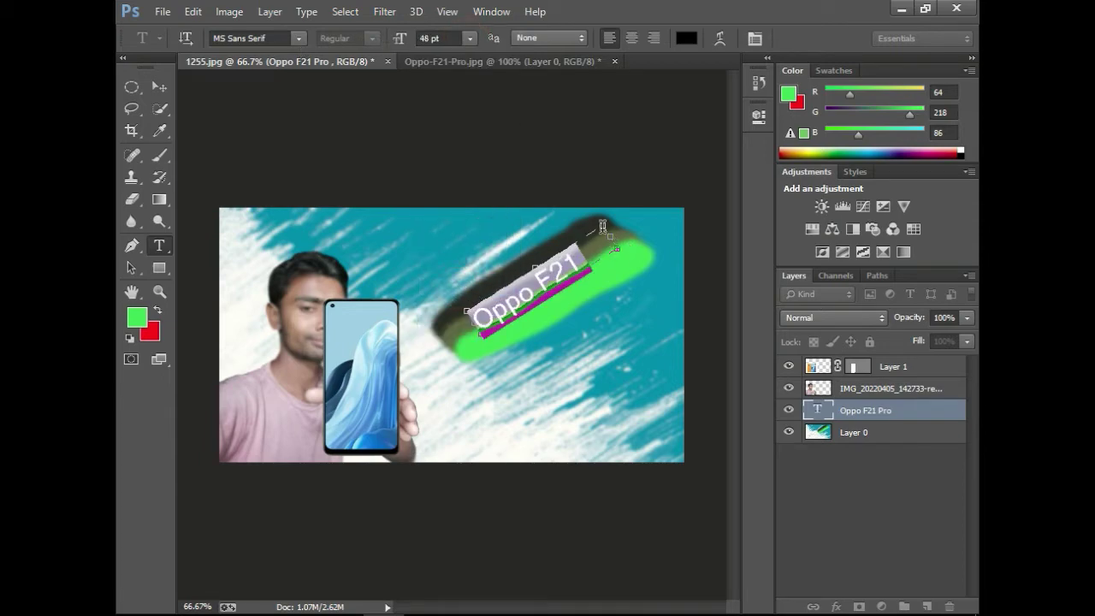
drag(602, 227, 631, 202)
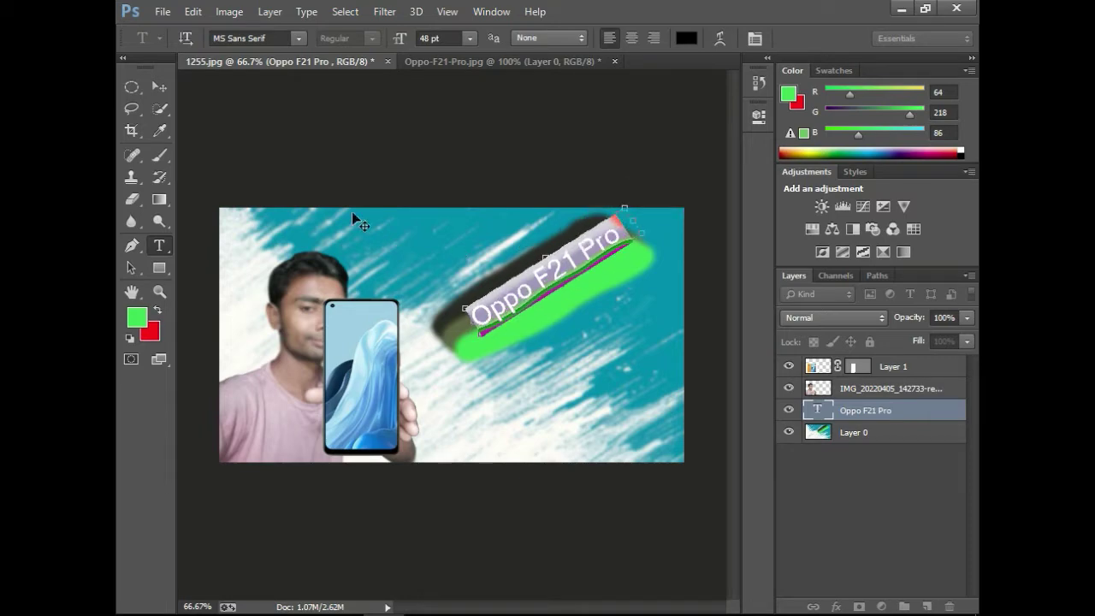
click(166, 90)
drag(589, 256, 571, 260)
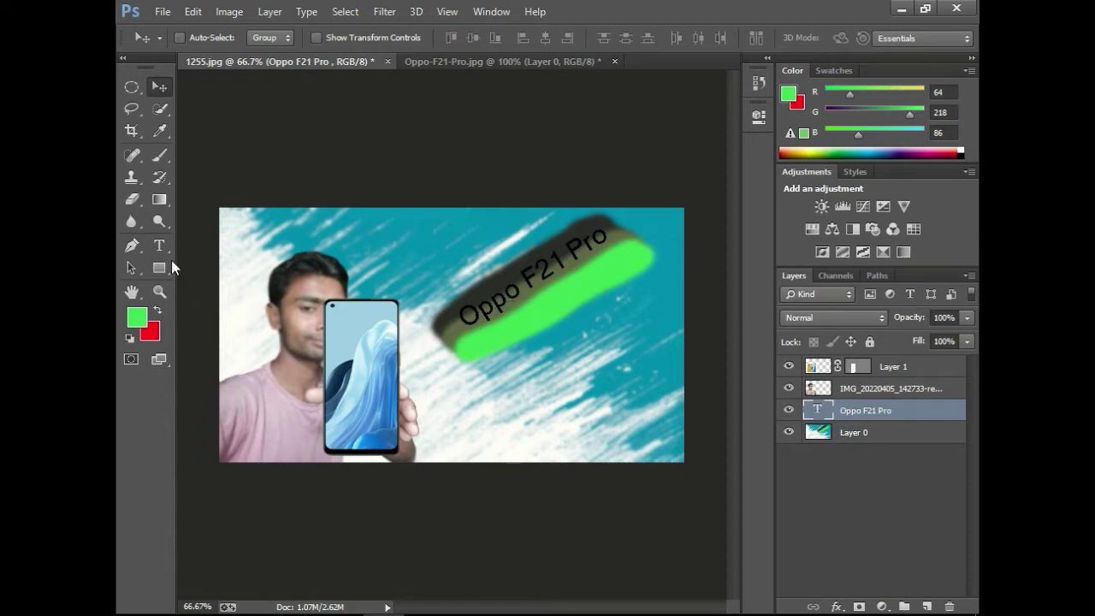
Step: Change the "Oppo F21 Pro" text's font to MV Boli and move the text slightly down along the painted strokes
click(161, 245)
click(540, 269)
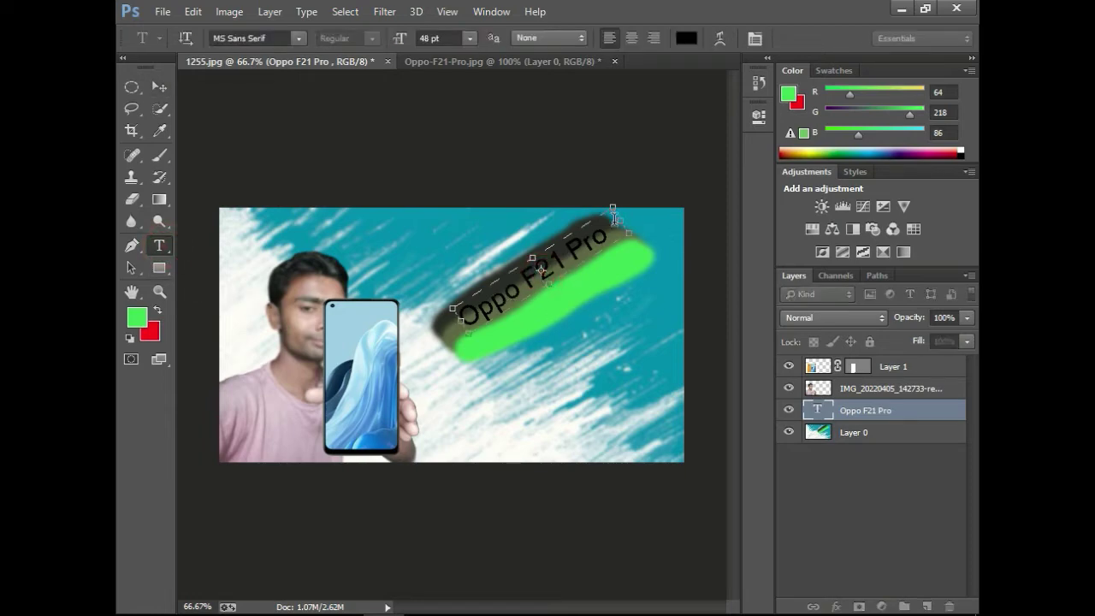
drag(616, 230, 416, 340)
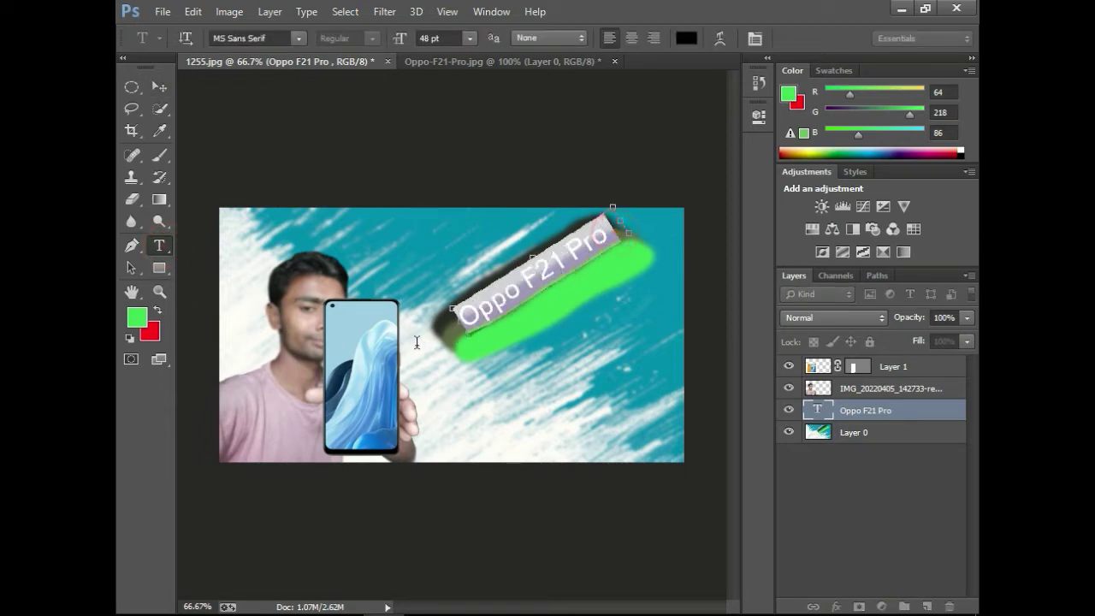
click(299, 38)
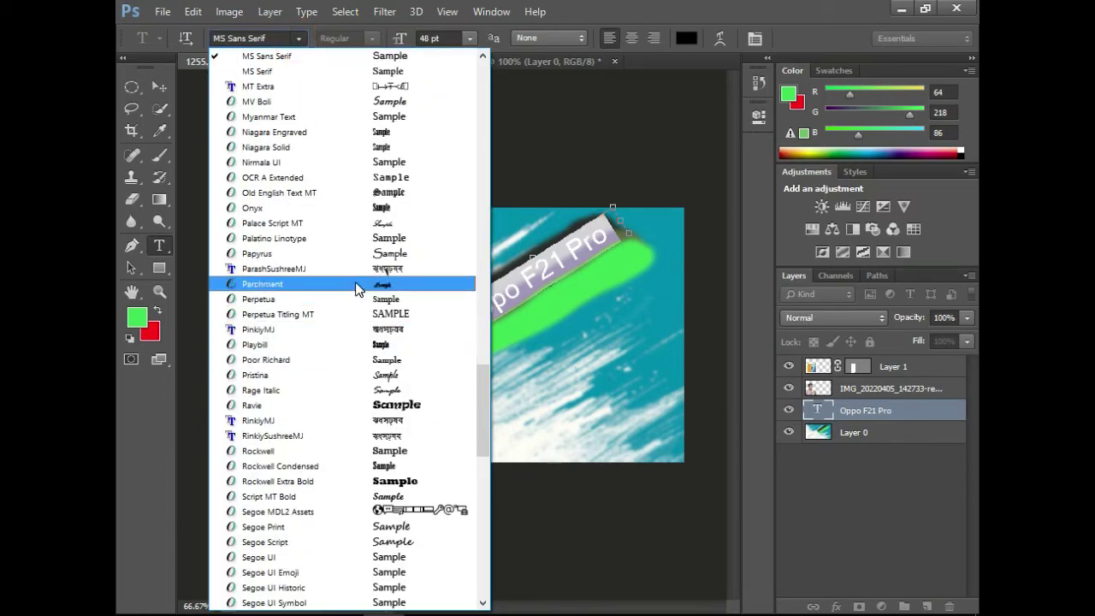
click(364, 102)
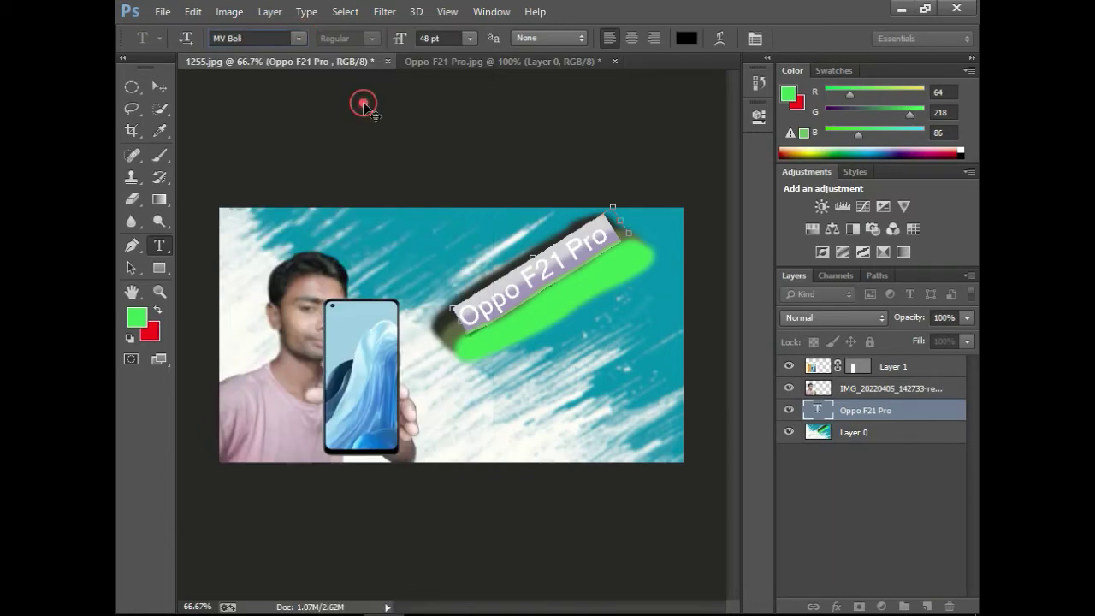
click(158, 86)
drag(555, 252, 555, 272)
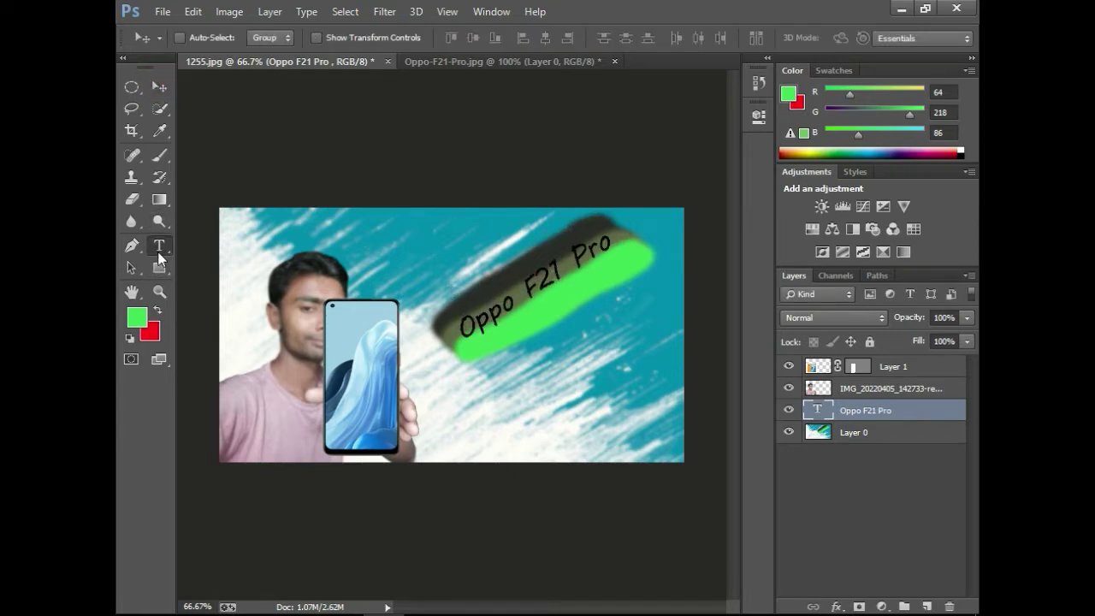
Step: Recolor the whole "Oppo F21 Pro" text to white (#ffffff)
click(159, 246)
click(555, 280)
key(ctrl+a)
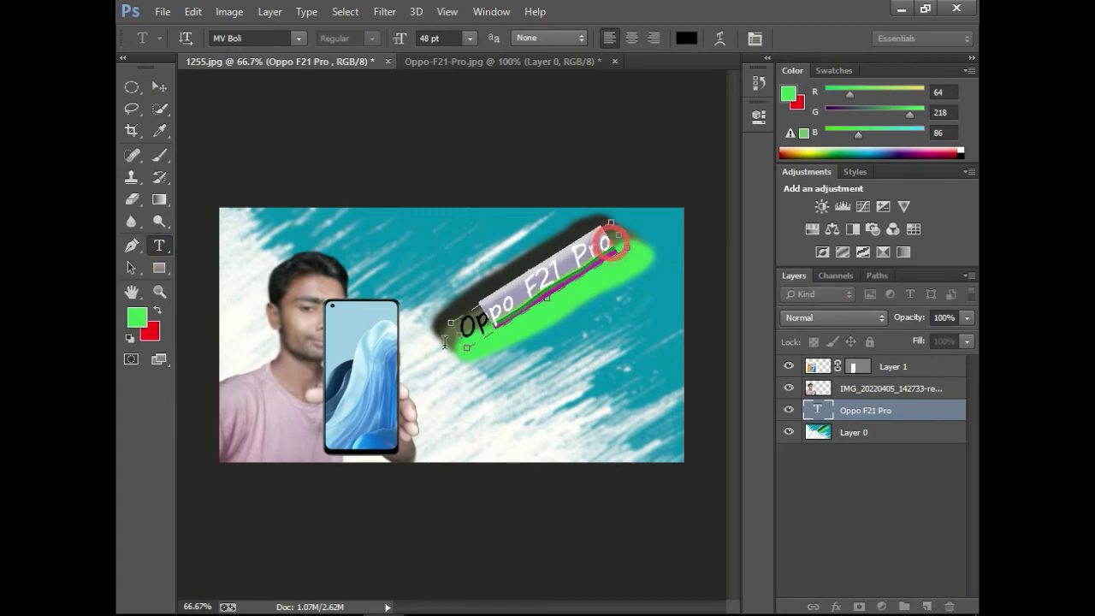
click(137, 319)
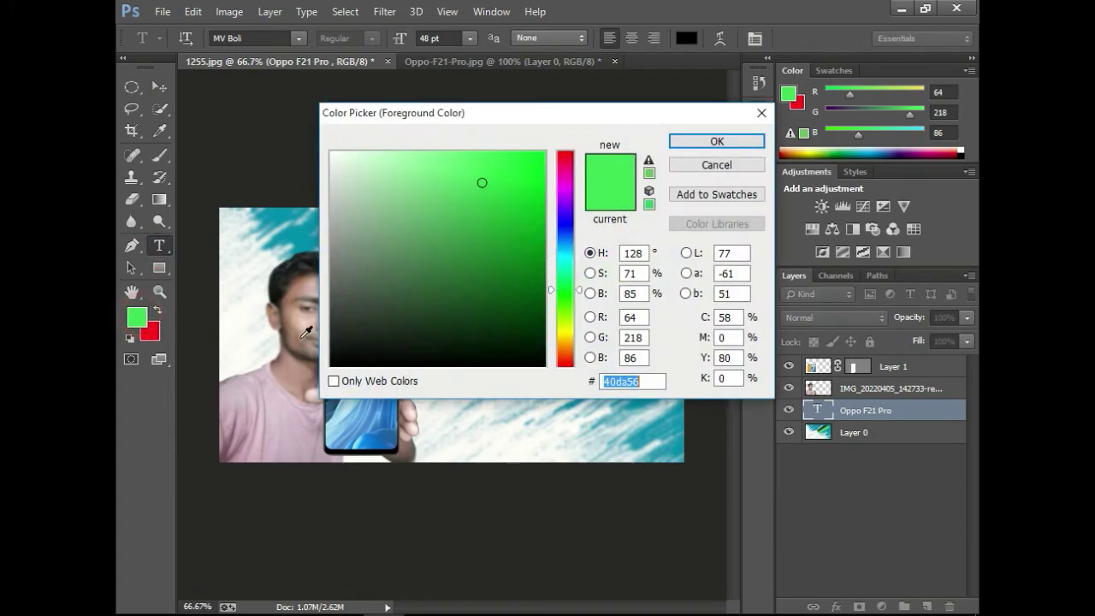
click(487, 182)
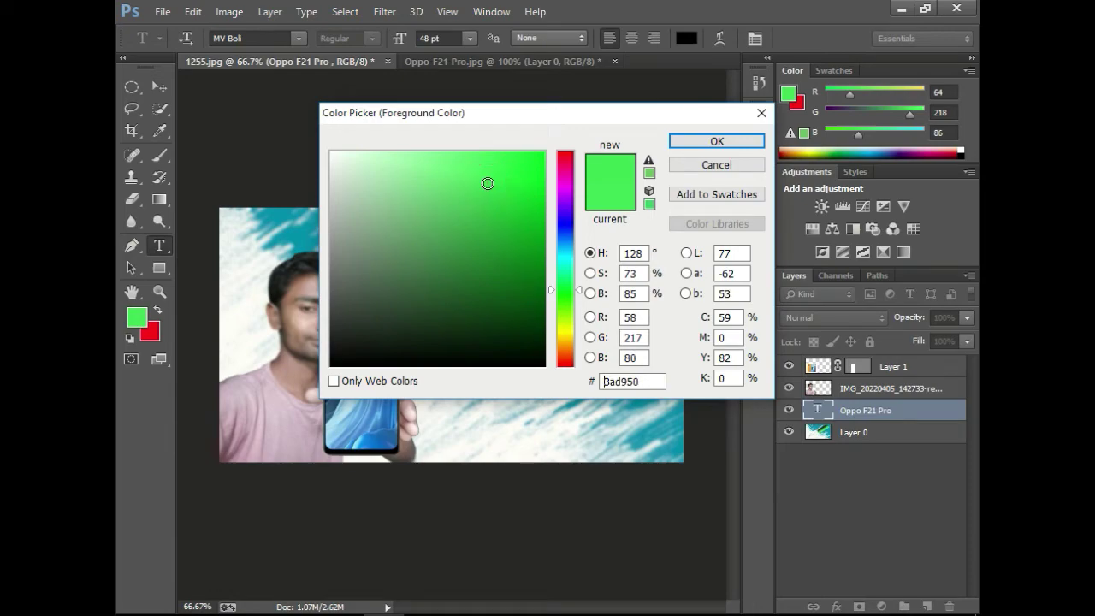
click(328, 154)
drag(328, 155, 313, 146)
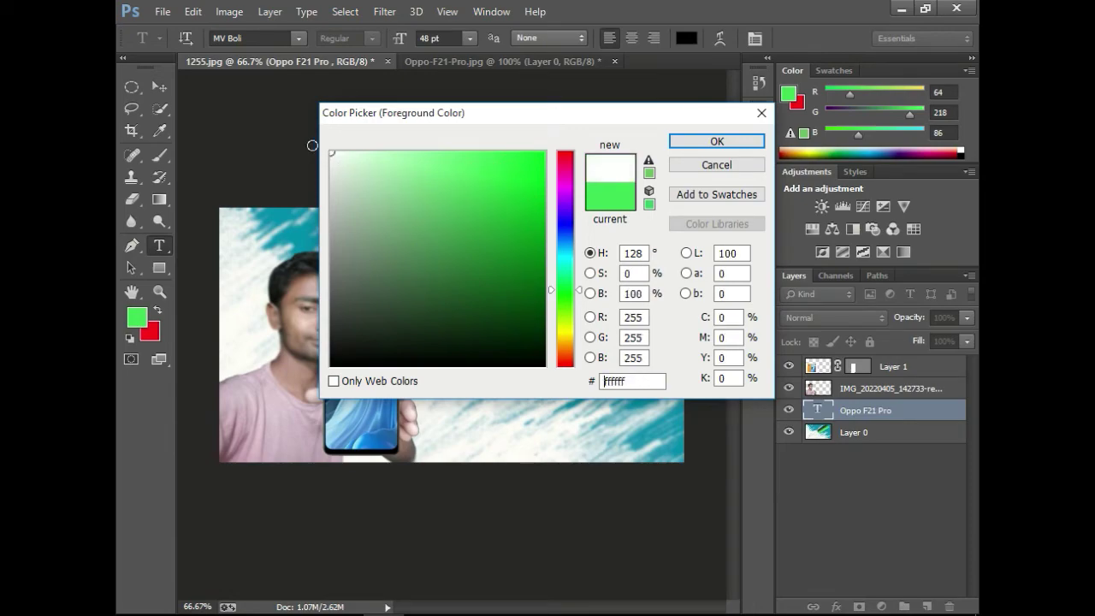
click(717, 141)
click(585, 236)
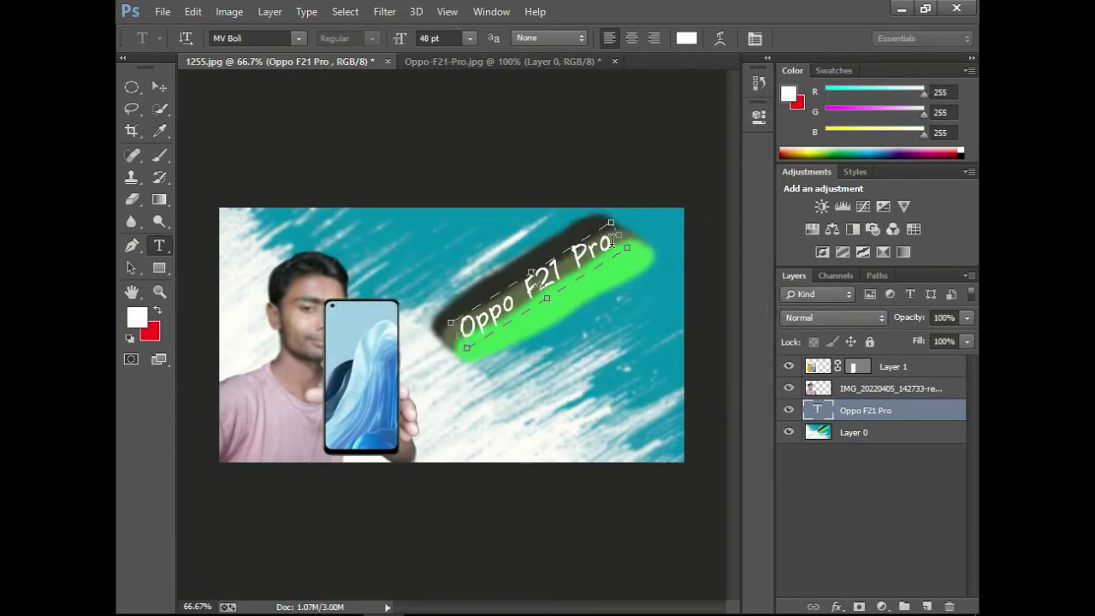
key(ctrl+a)
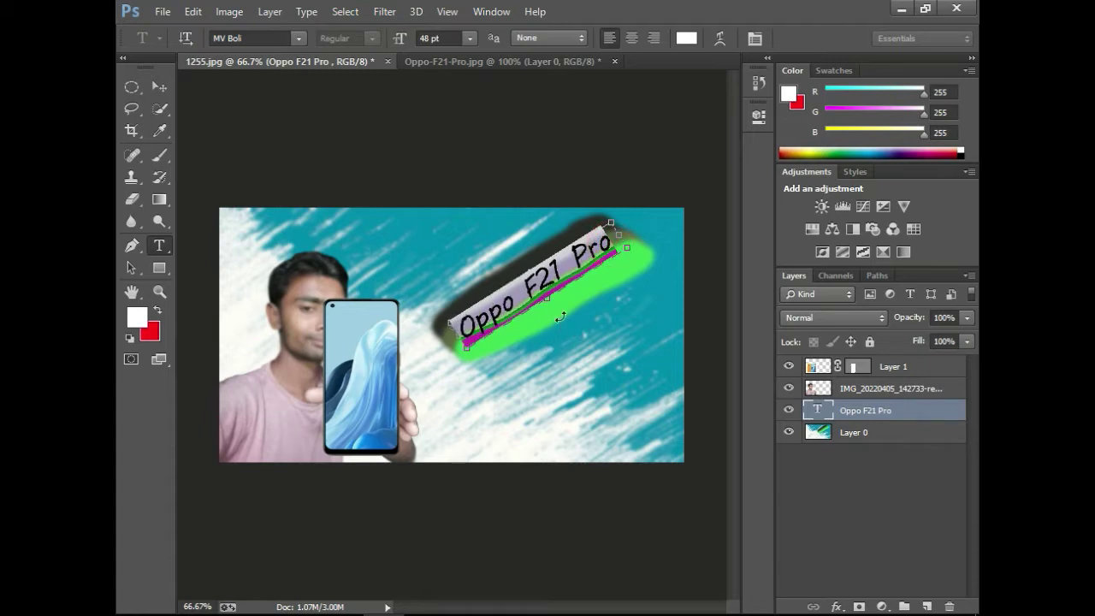
click(158, 86)
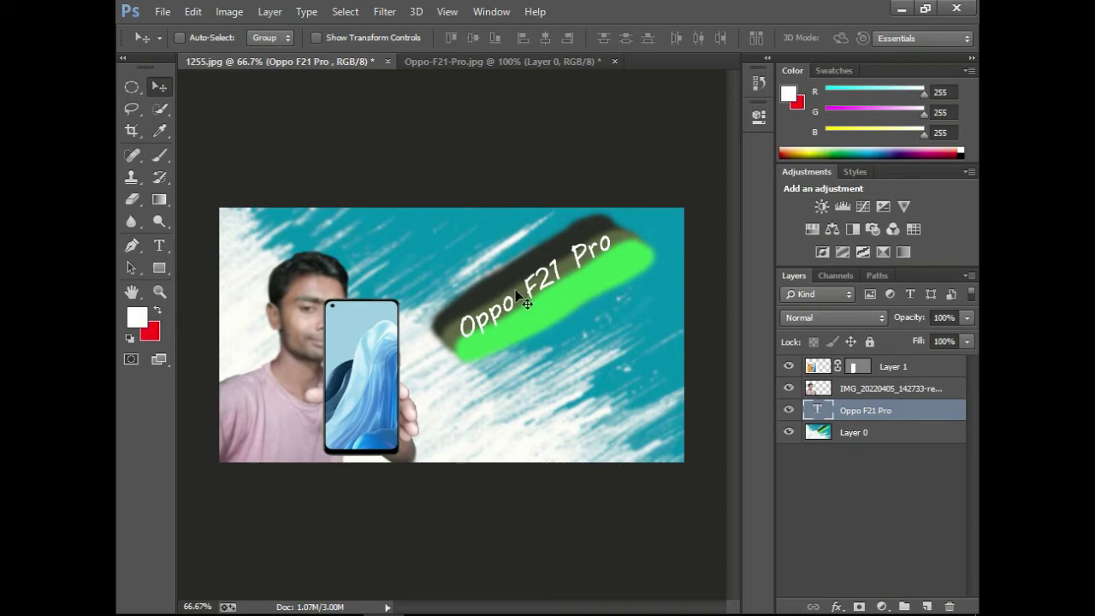
Step: Enable the Drop Shadow and Outer Glow layer effects on the "Oppo F21 Pro" text layer
double_click(922, 416)
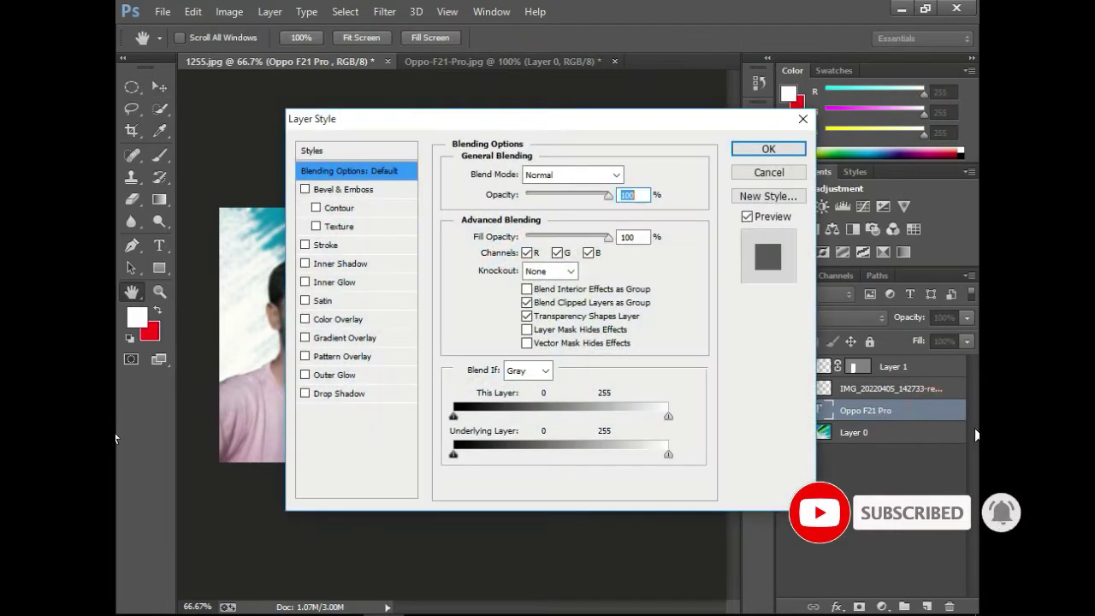
drag(558, 125, 954, 134)
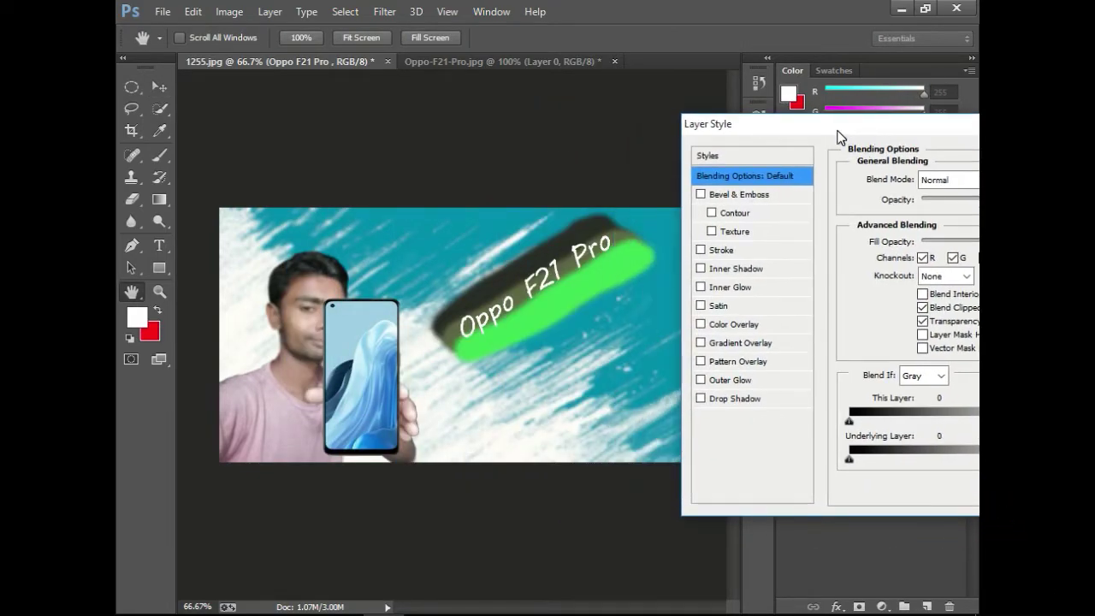
drag(838, 130, 869, 129)
click(734, 396)
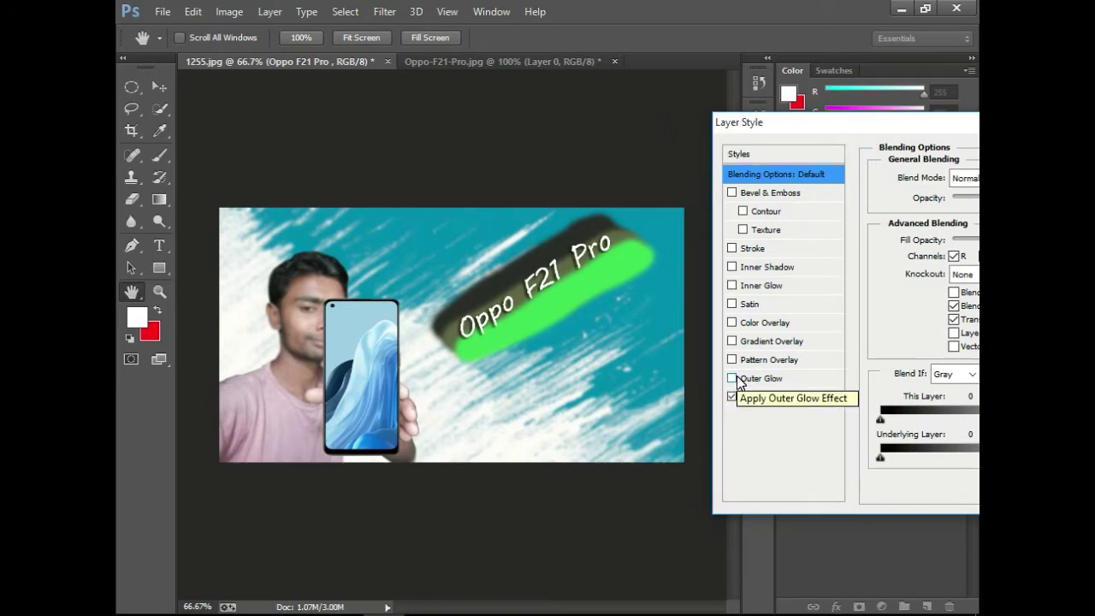
click(732, 378)
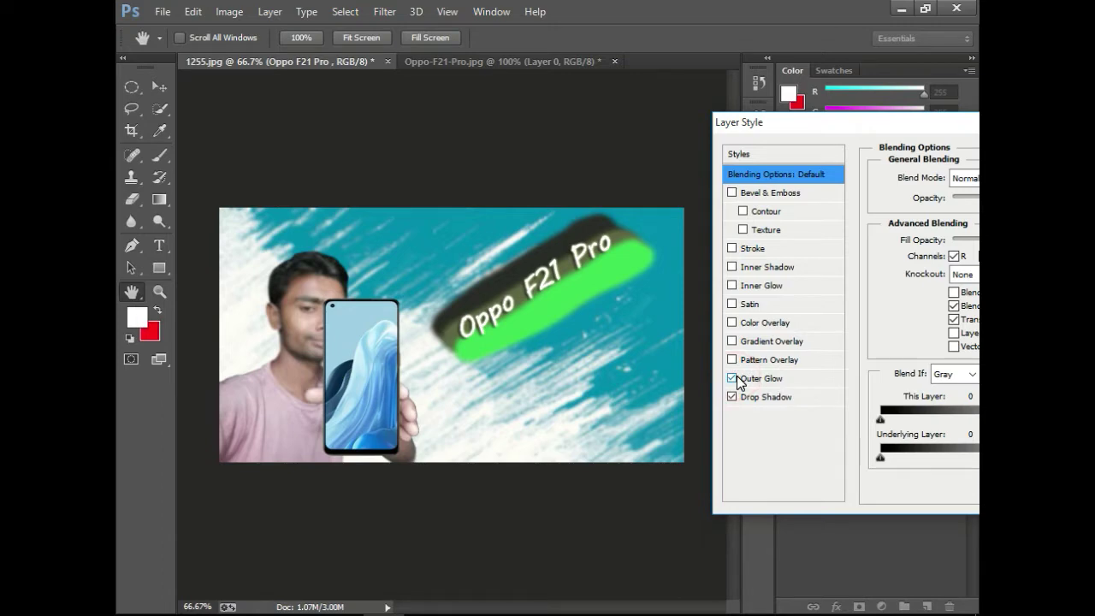
Step: Add a red Color Overlay and a black Stroke to the "Oppo F21 Pro" text, apply the styles, and shift the text slightly left
click(733, 324)
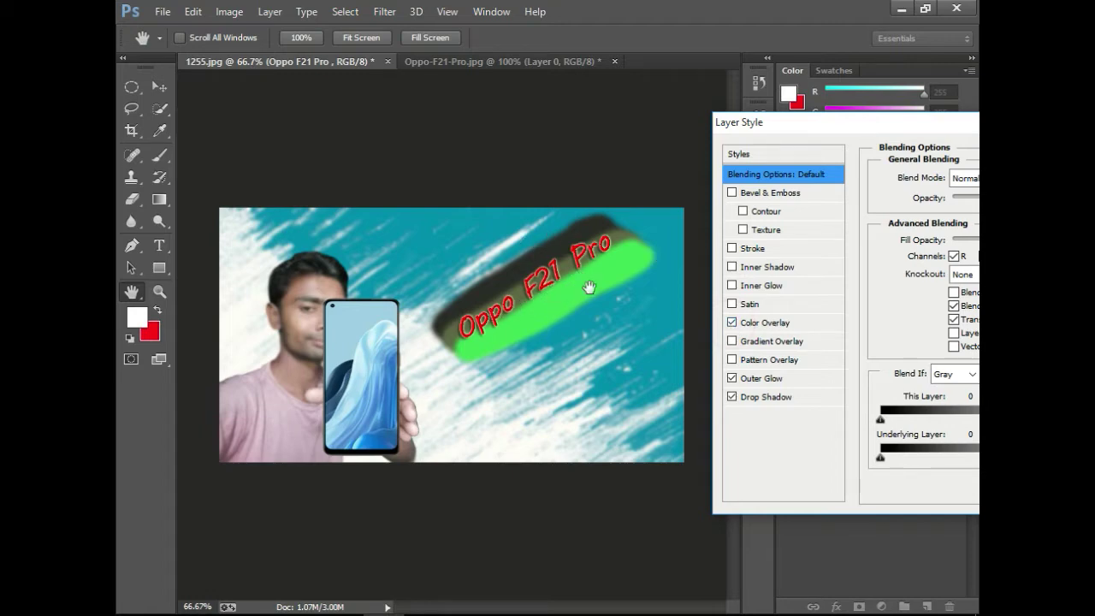
click(732, 249)
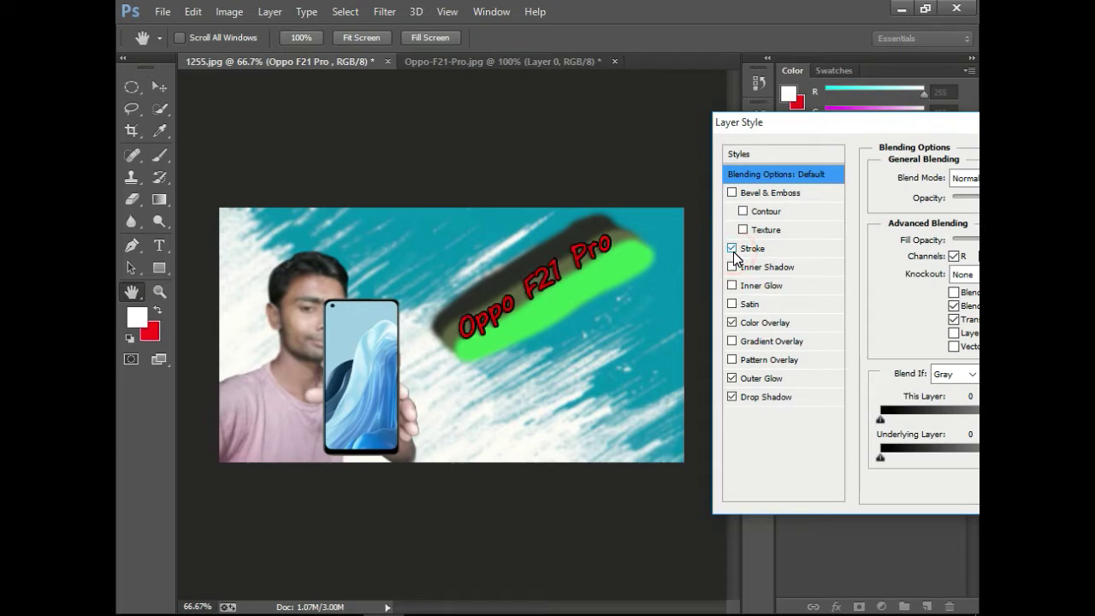
drag(954, 123, 671, 152)
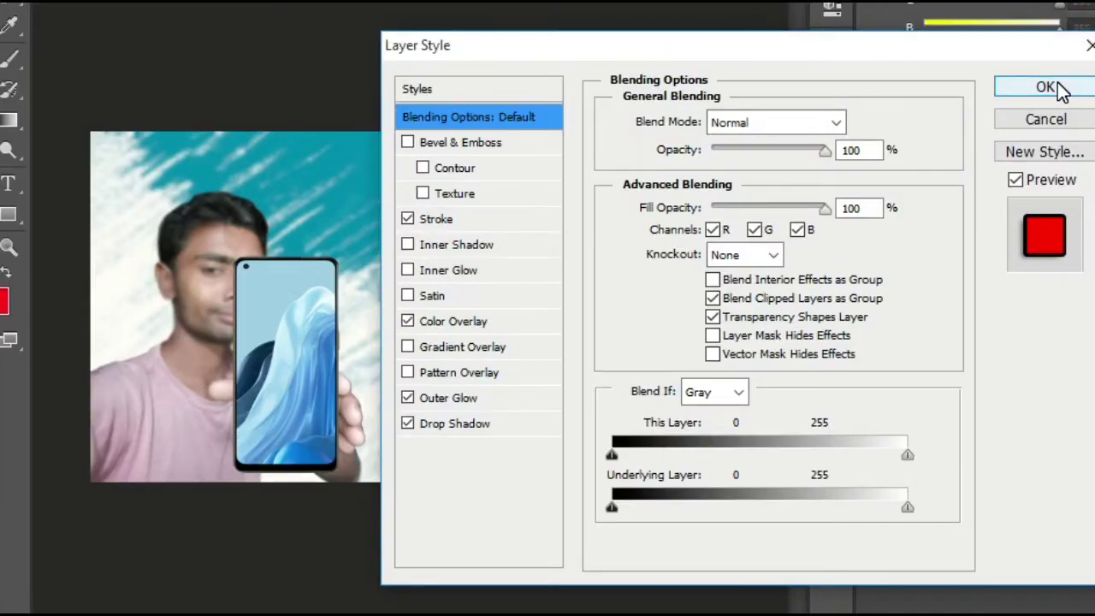
click(1046, 87)
drag(631, 208, 548, 224)
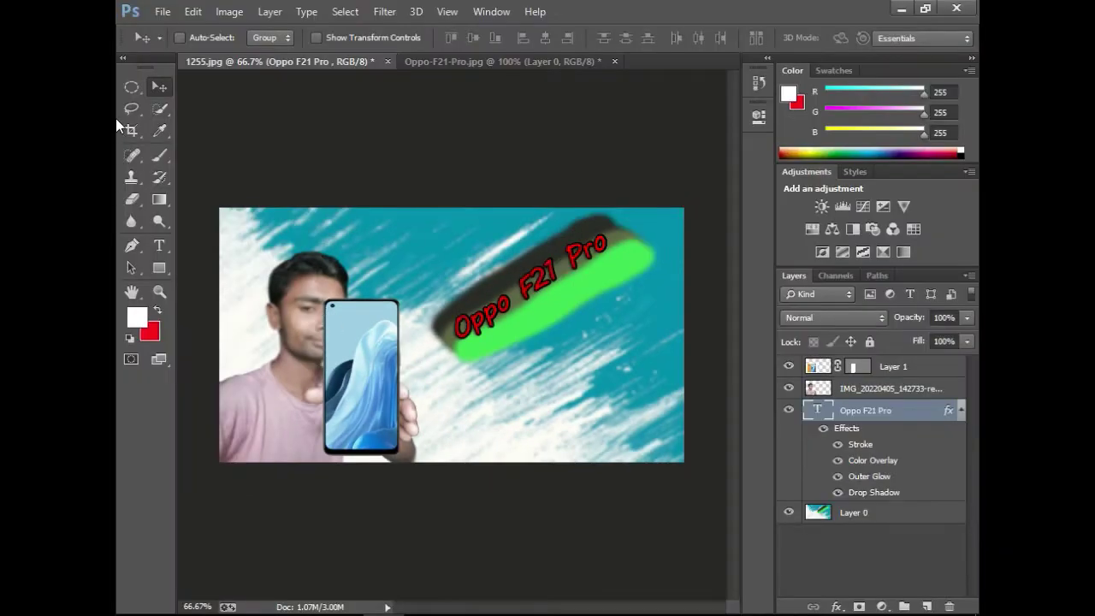
Step: Paint a white diagonal stroke on Layer 0 along the green stroke's lower edge with the 48 px soft brush
click(906, 522)
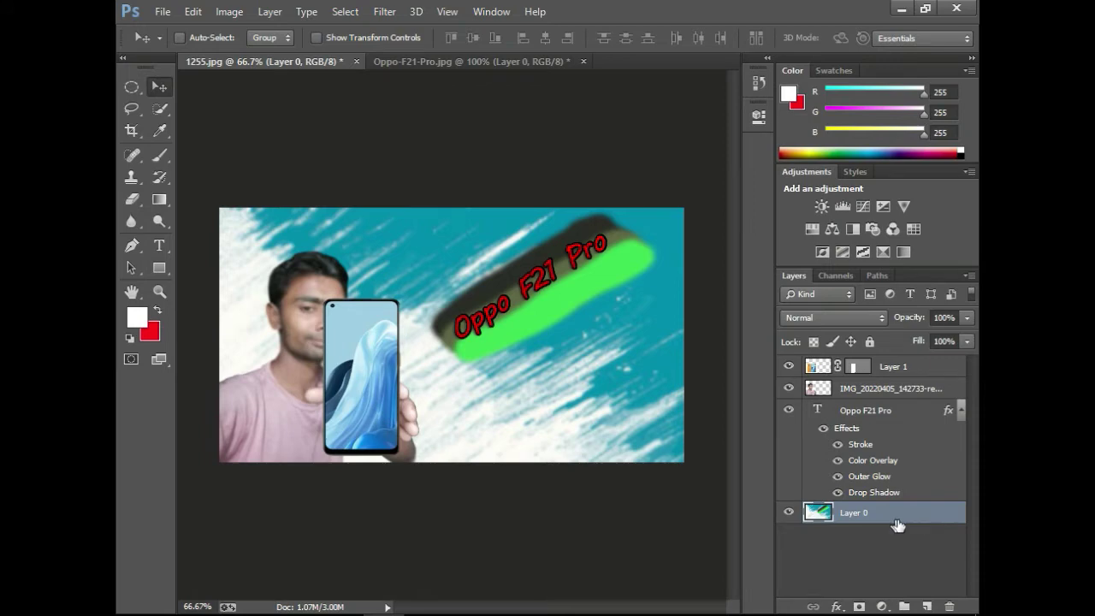
click(160, 249)
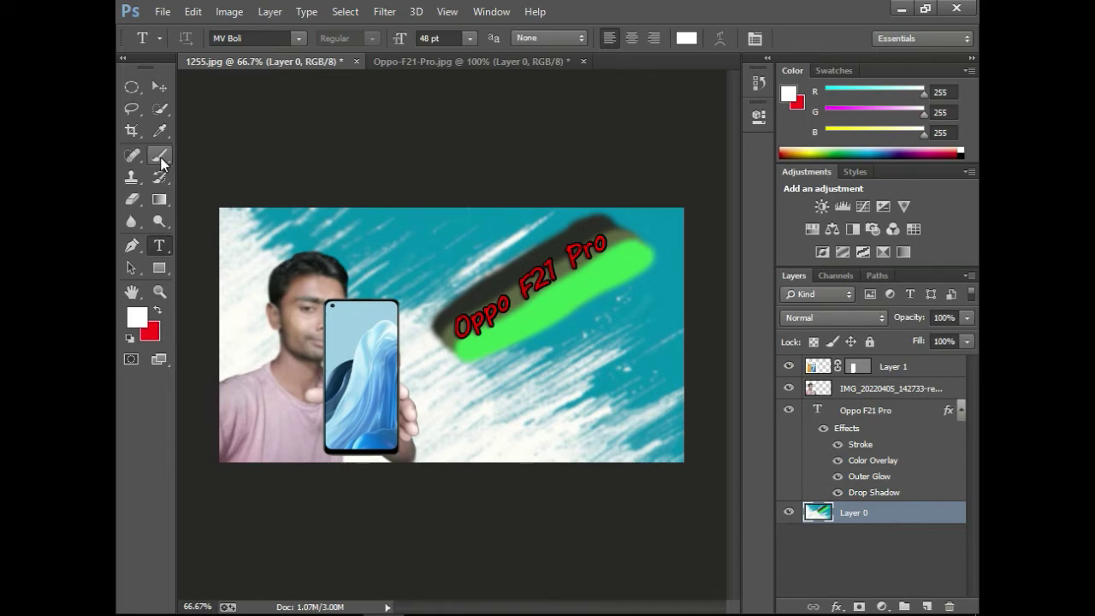
drag(162, 163, 214, 154)
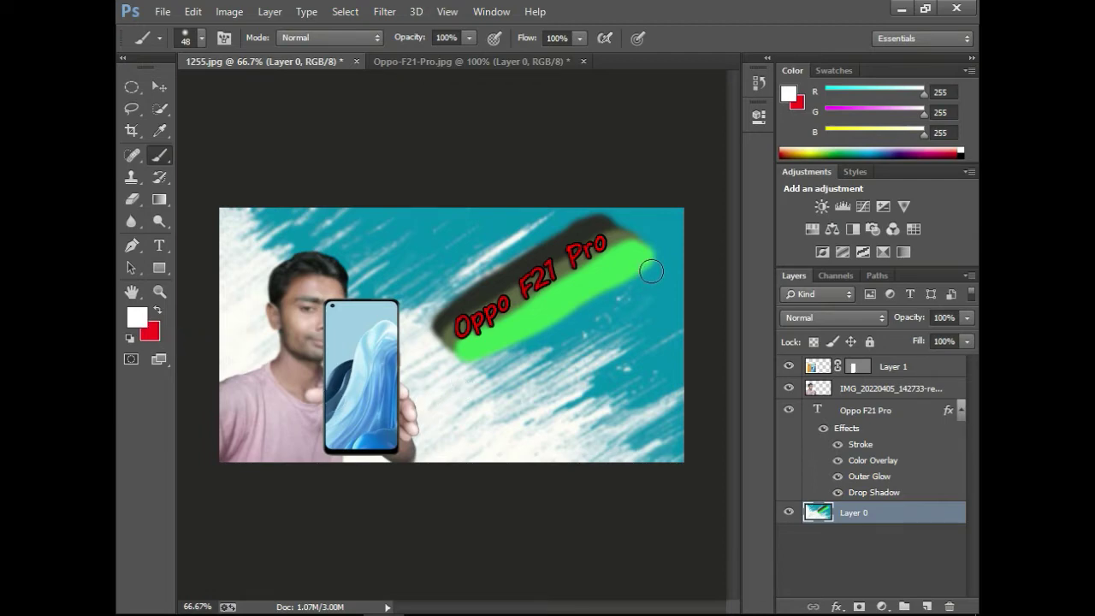
mouse_move(656, 263)
mouse_down()
mouse_move(487, 356)
mouse_move(642, 262)
mouse_move(524, 339)
mouse_move(576, 322)
mouse_move(538, 352)
mouse_move(655, 268)
mouse_up()
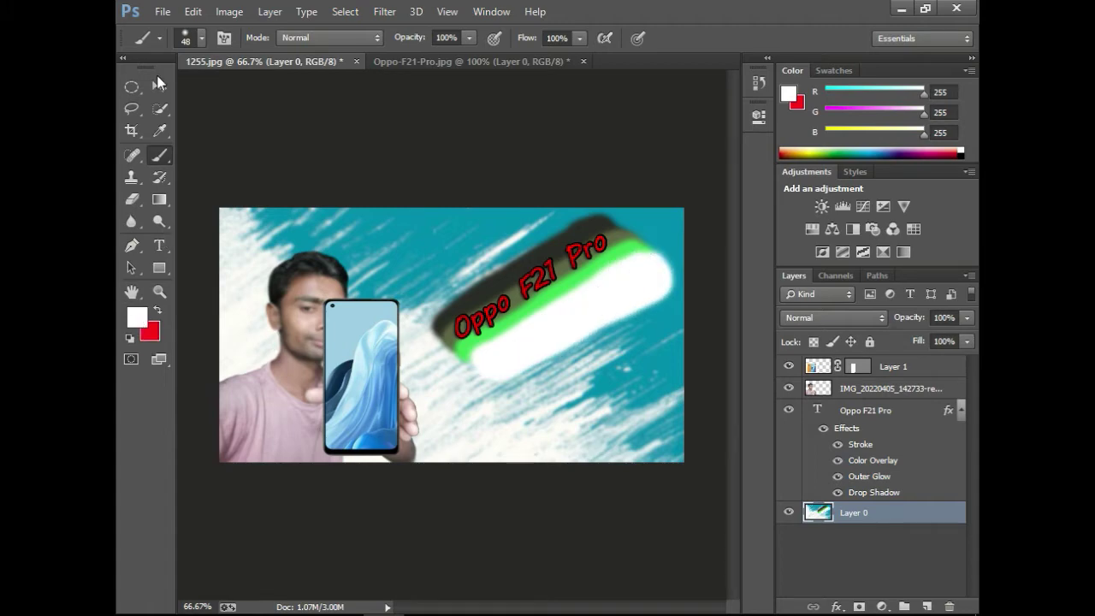
click(159, 89)
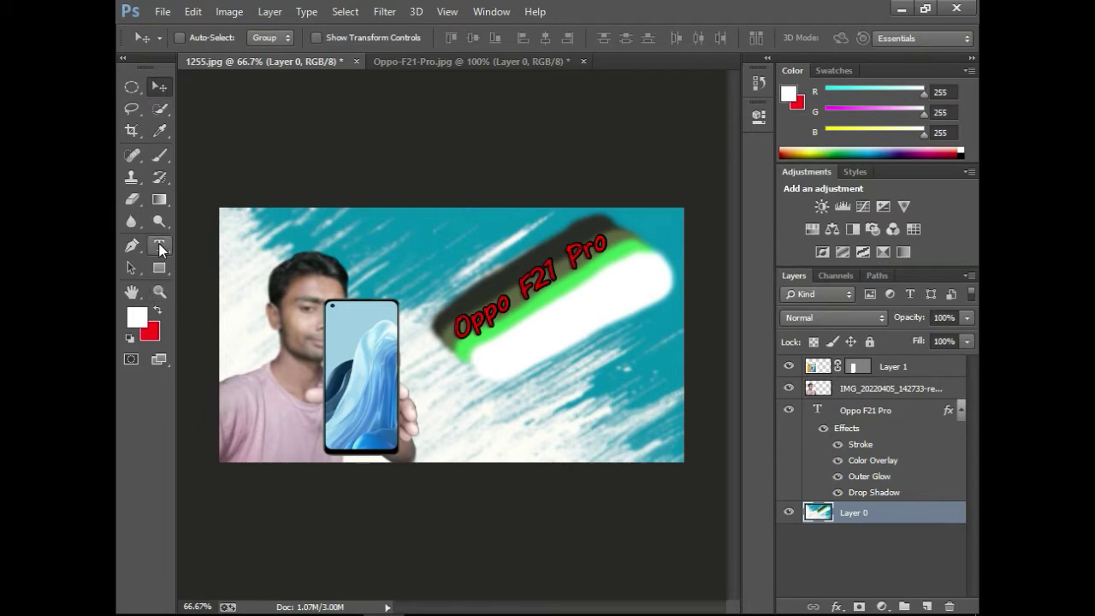
Step: Add a 48 pt MV Boli text box below the white stroke reading "Full Specifications"
click(159, 245)
click(209, 247)
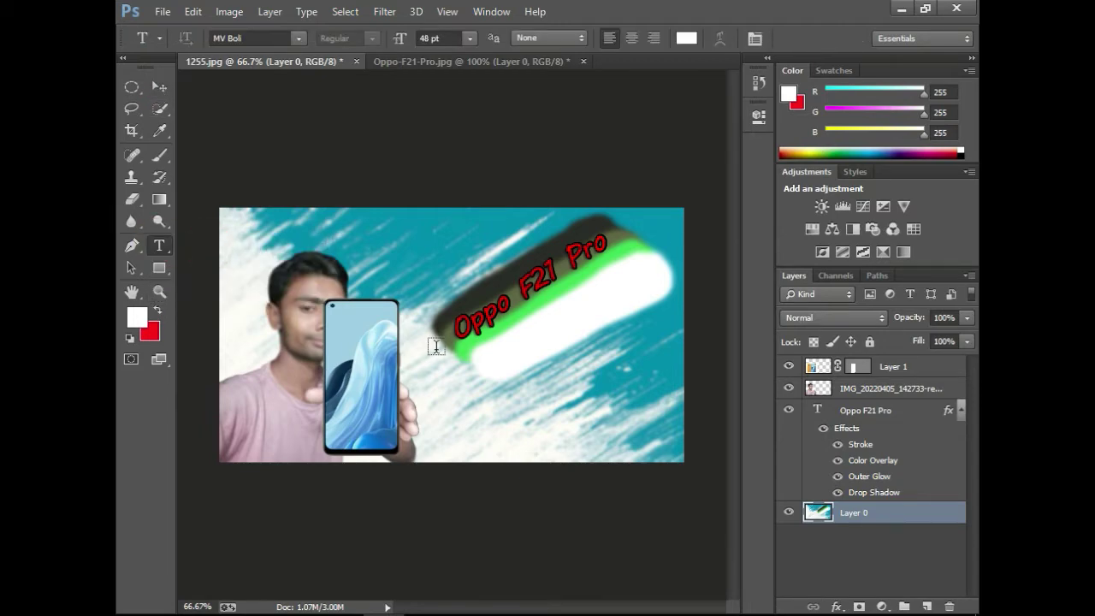
drag(487, 355, 710, 386)
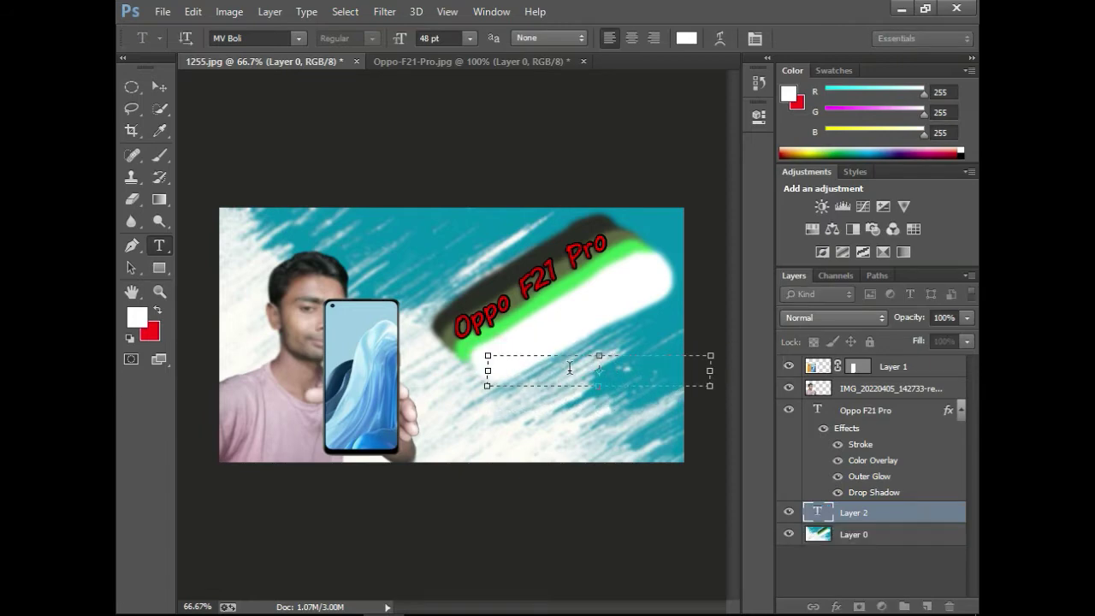
click(569, 368)
text(Oppo F21 Pro)
Step: Color the "Full Specifications" text black (#000100) and move it right, clear of the phone and just below the painted strokes
drag(550, 379, 203, 387)
click(147, 315)
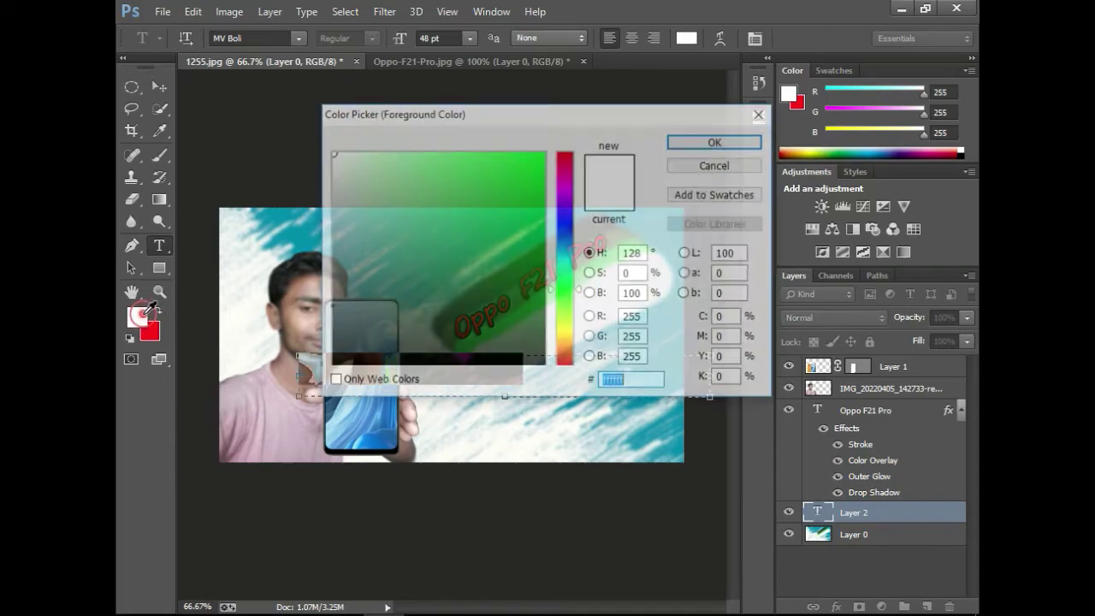
click(475, 365)
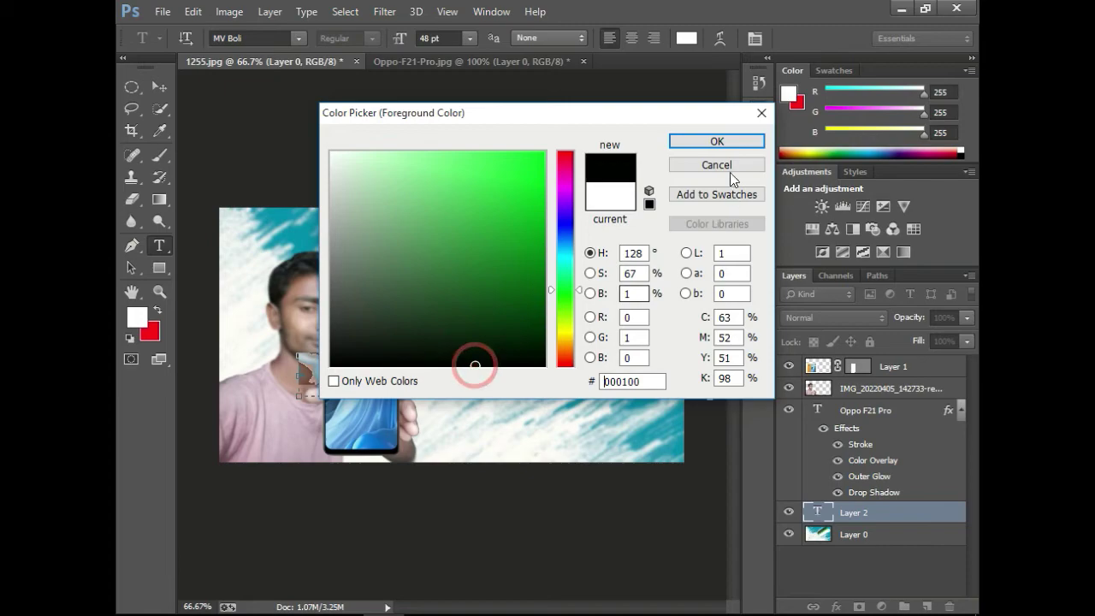
click(719, 141)
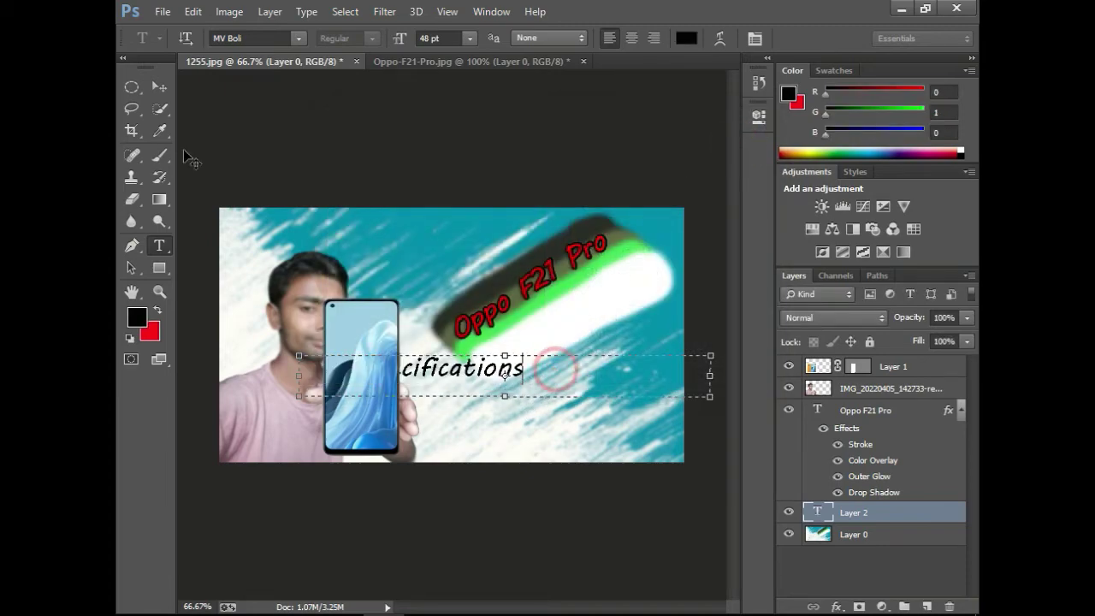
click(159, 87)
drag(484, 379, 586, 362)
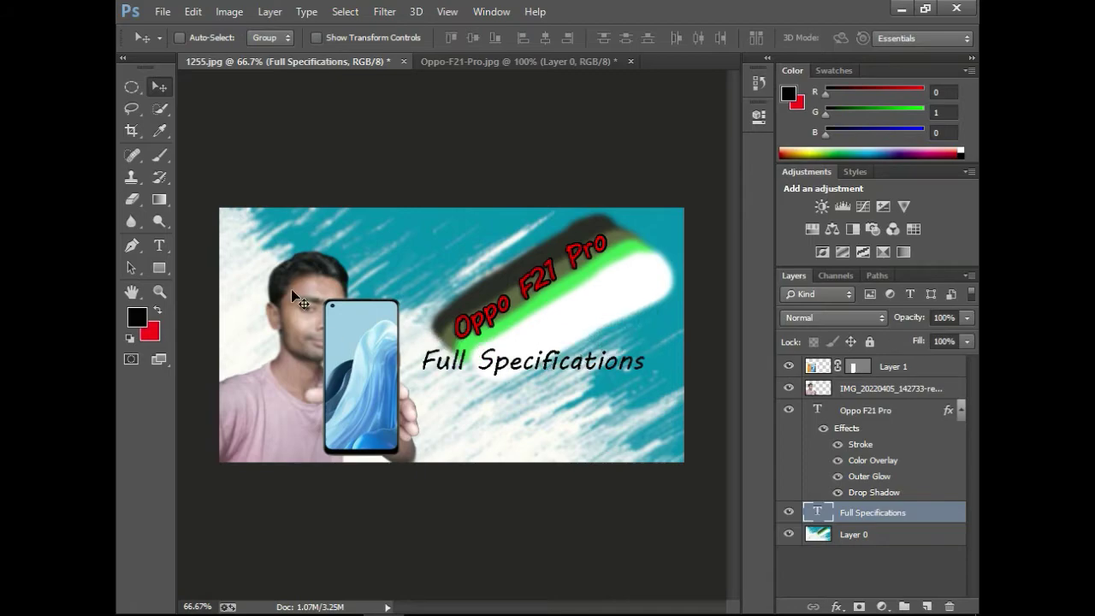
Step: Change the font of the whole "Full Specifications" text to Palatino Linotype
click(159, 246)
click(509, 360)
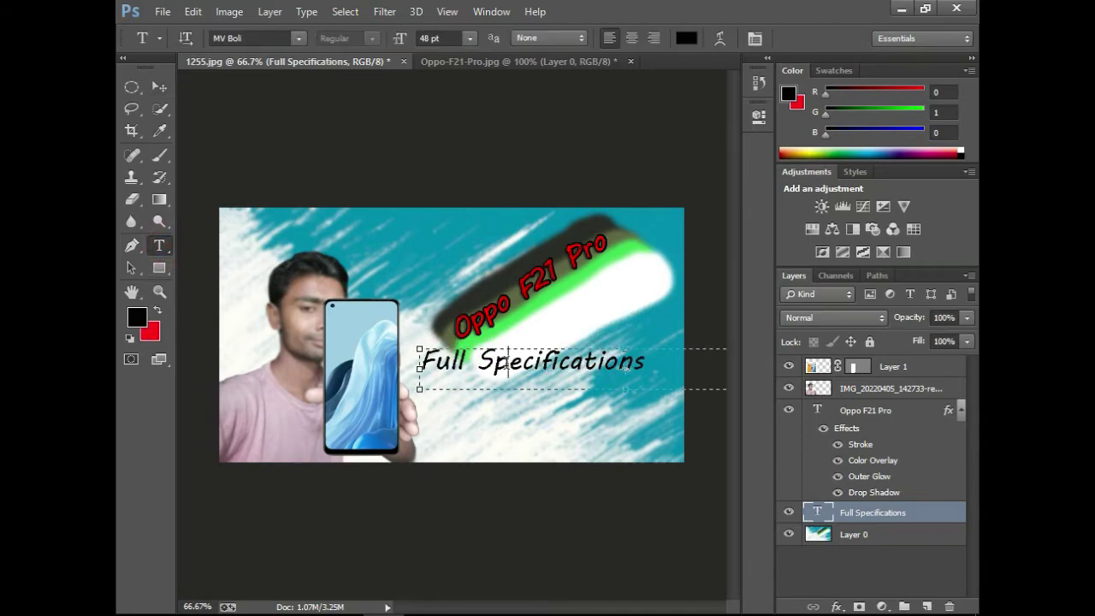
drag(645, 361, 253, 366)
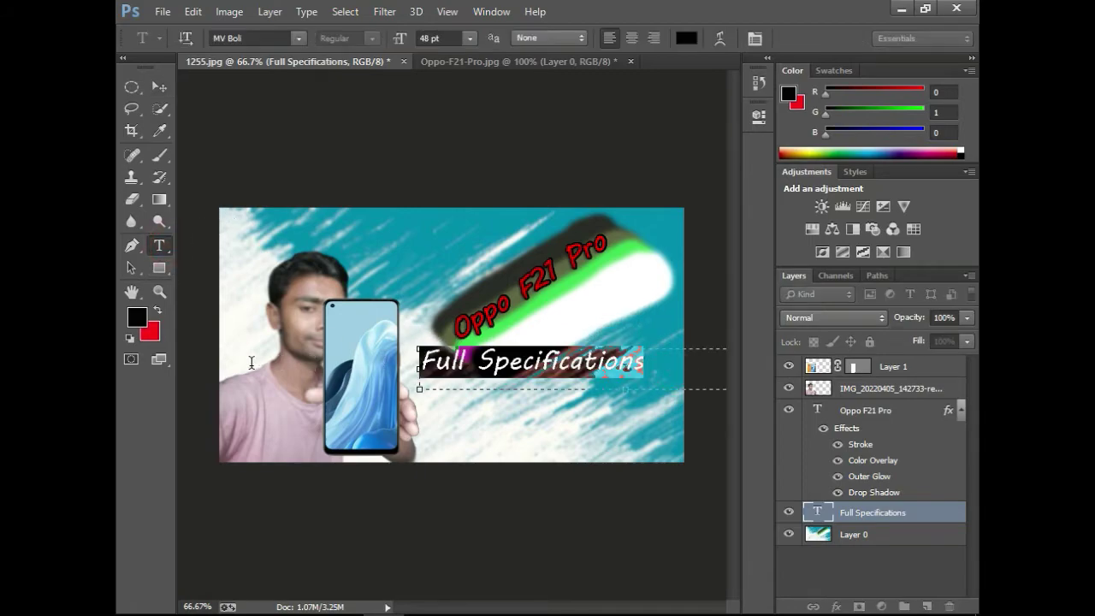
drag(694, 356, 623, 360)
click(689, 371)
drag(687, 371, 490, 477)
click(298, 39)
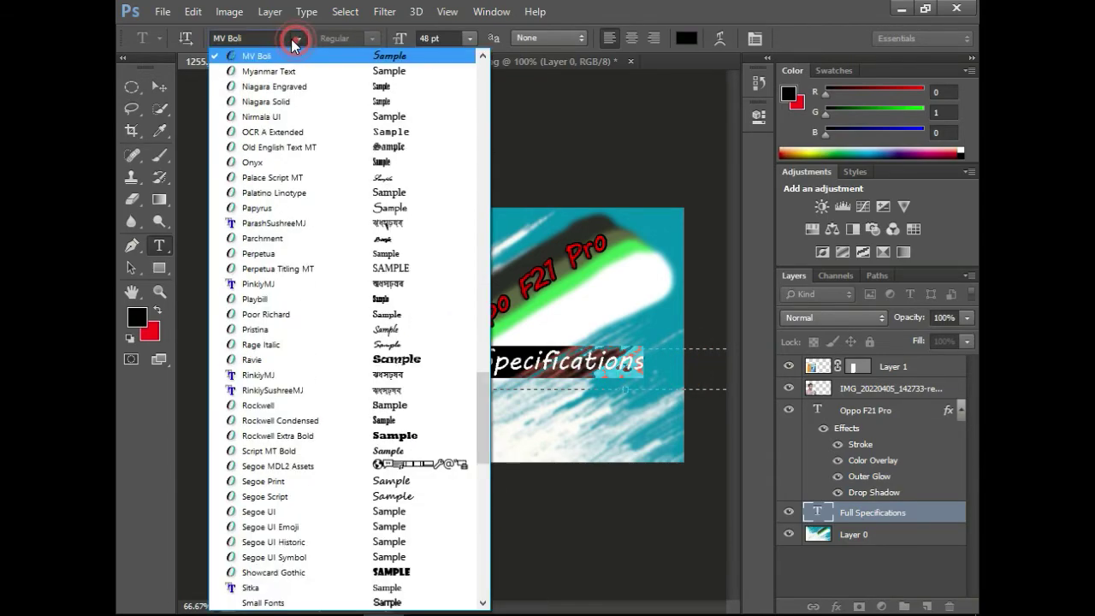
click(365, 191)
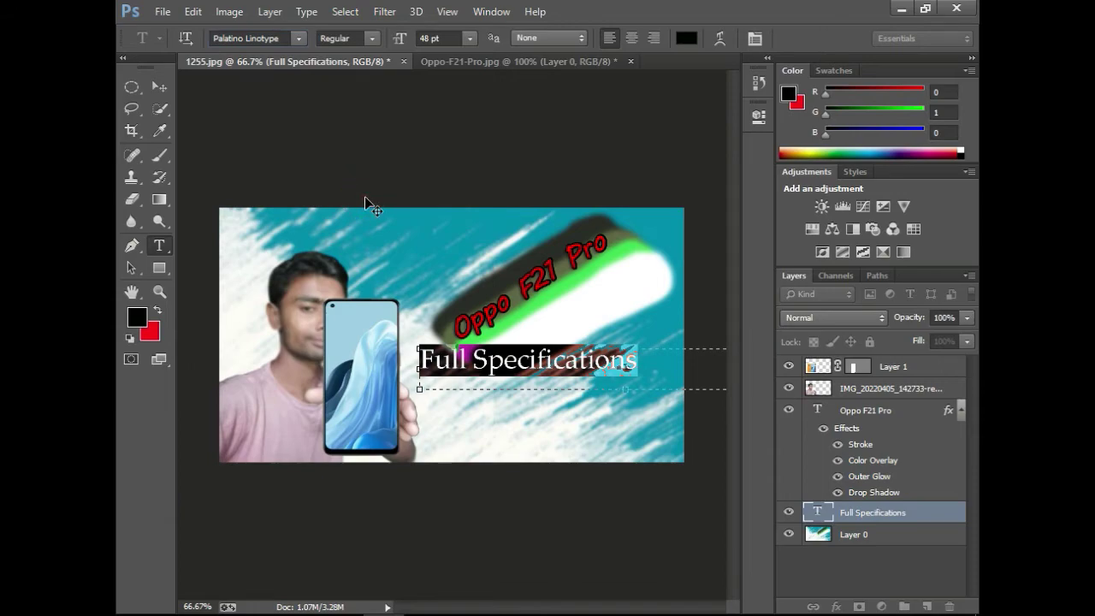
Step: Narrow the "Full Specifications" text box from its left side and move the text back to just below the white stroke
click(159, 86)
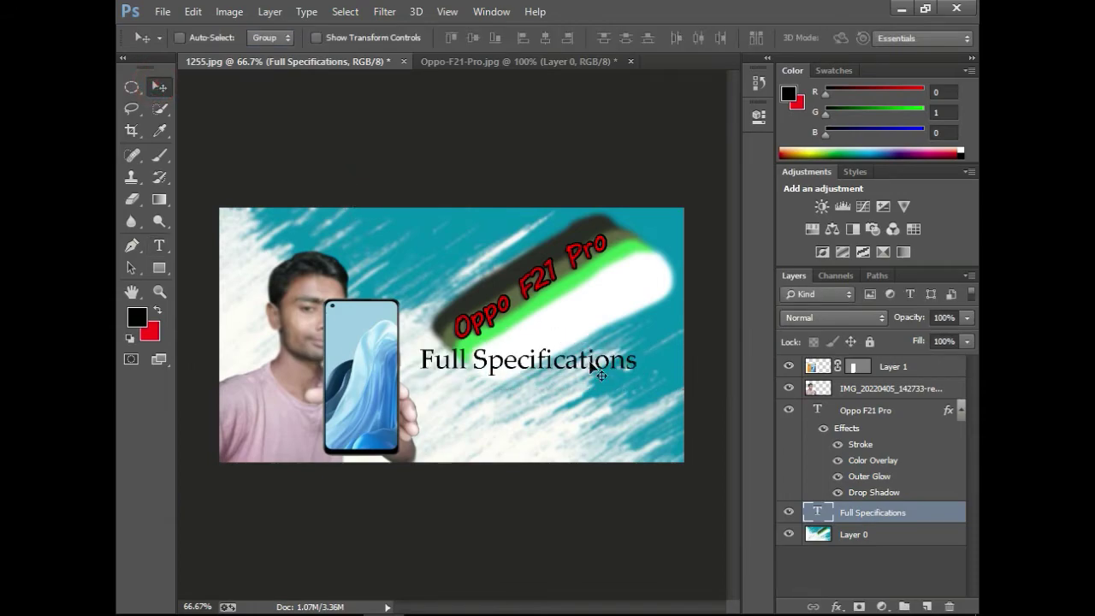
click(159, 245)
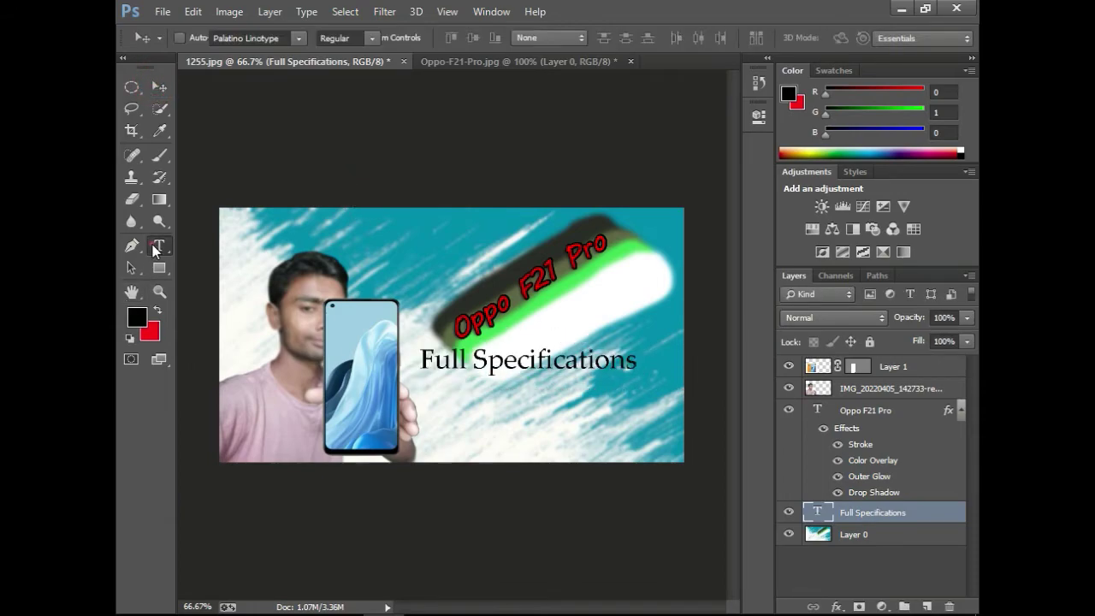
click(572, 373)
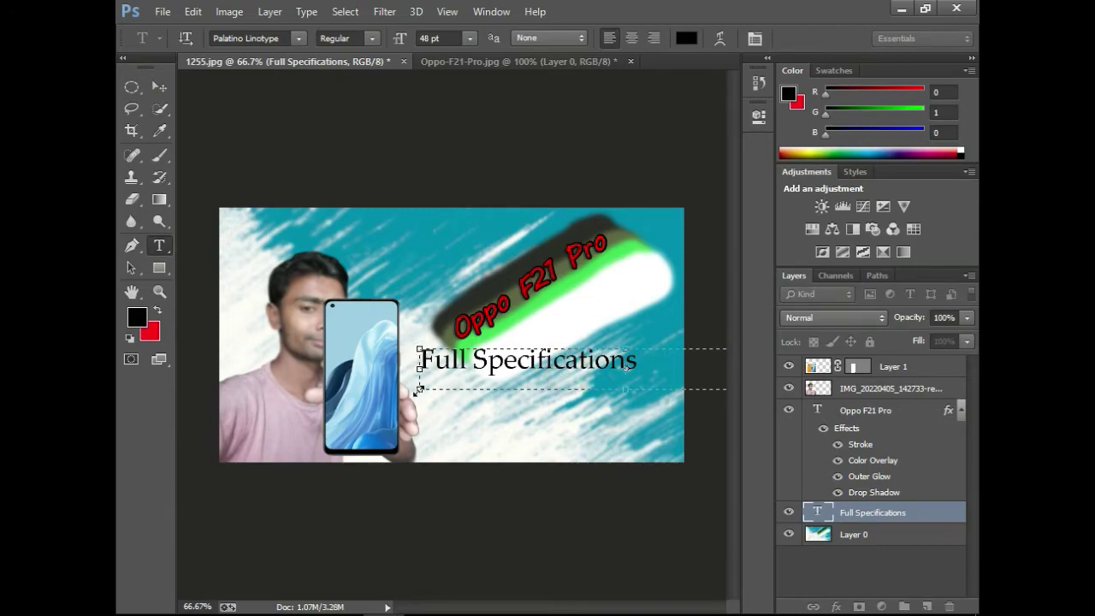
drag(417, 392, 561, 385)
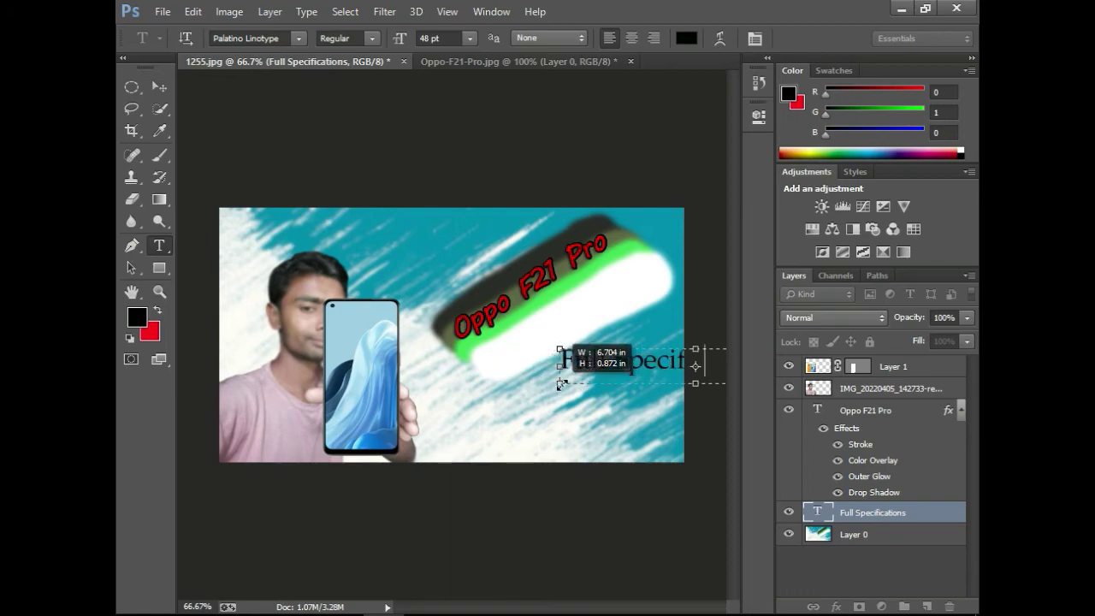
click(159, 87)
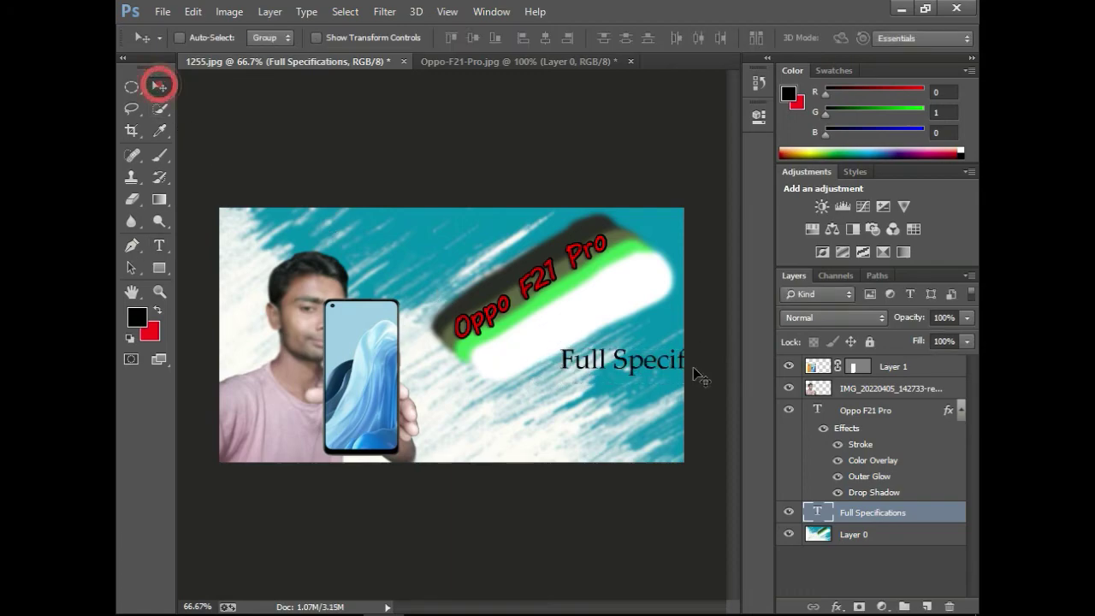
drag(657, 360, 510, 380)
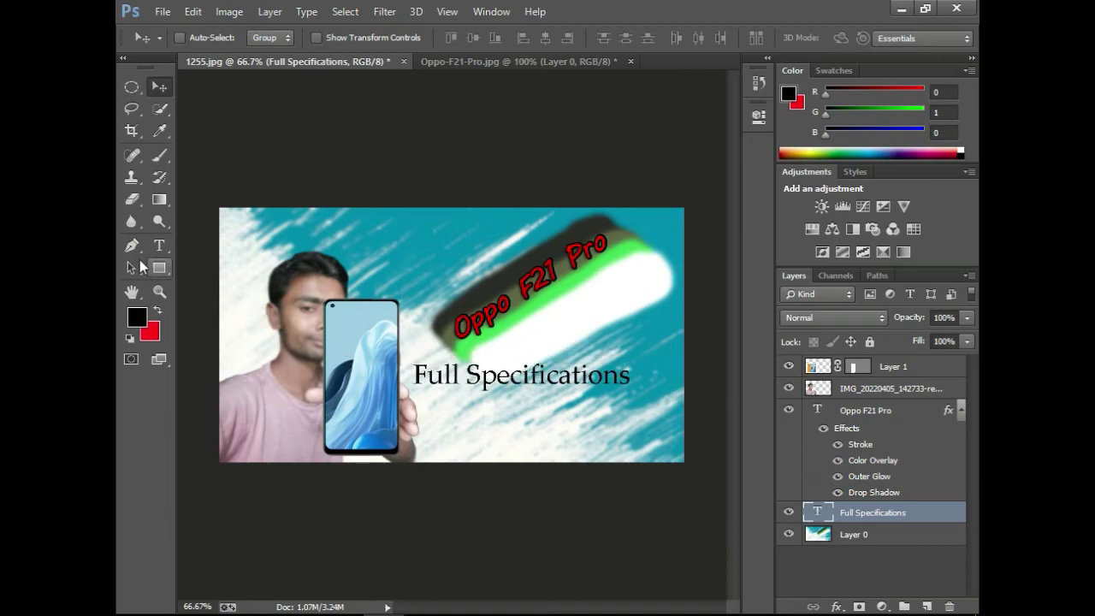
Step: Rotate the "Full Specifications" text to the banner's diagonal angle and place it on the white stroke
click(159, 245)
click(465, 374)
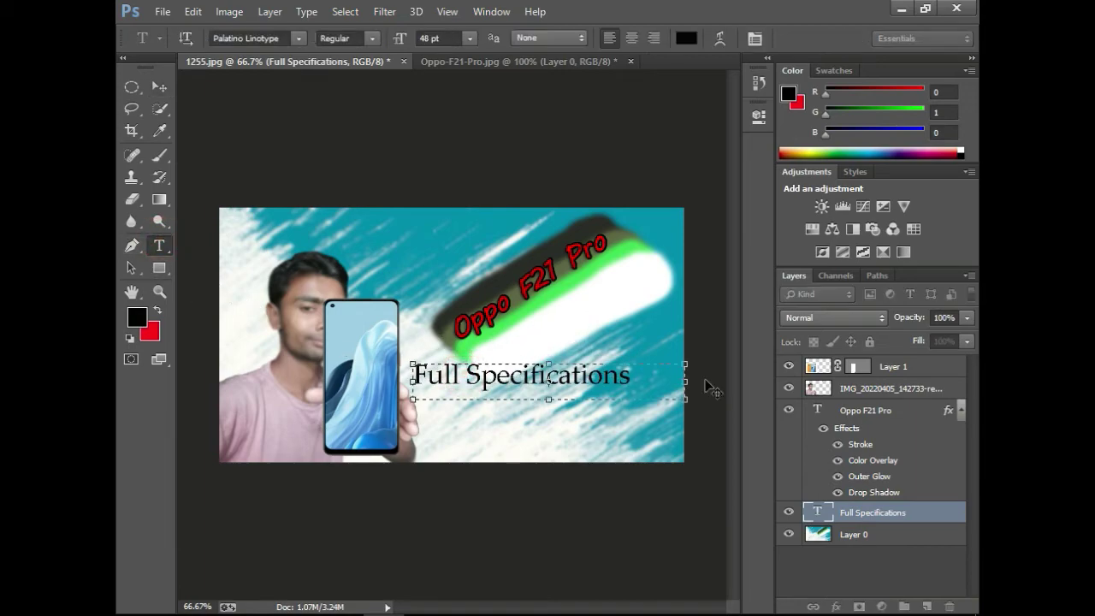
drag(696, 353, 650, 297)
click(159, 87)
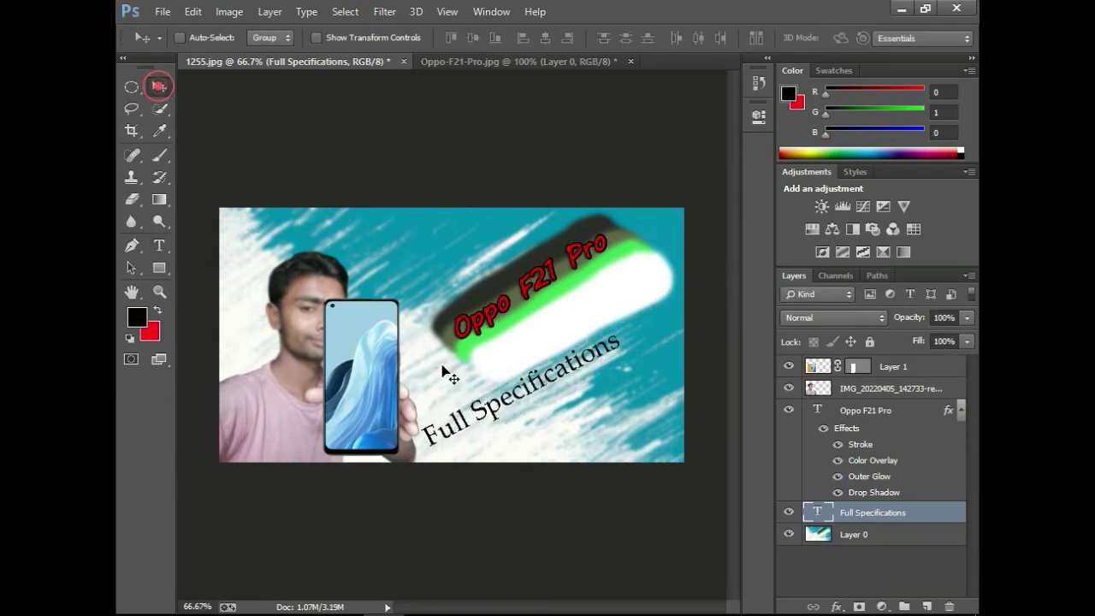
drag(454, 386, 556, 340)
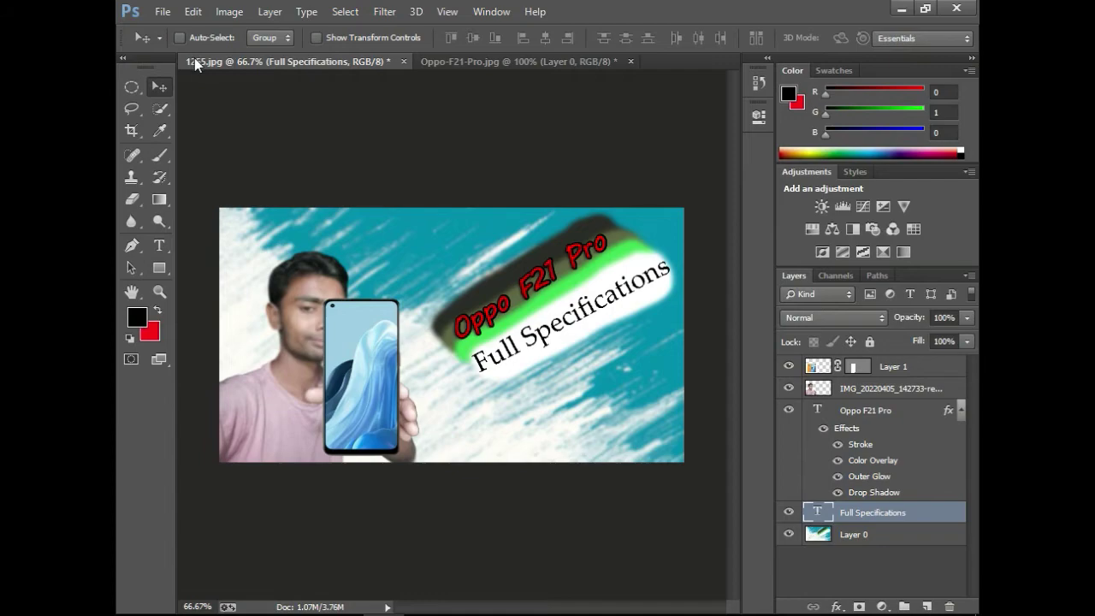
Step: Enable Drop Shadow and Outer Glow layer effects for the "Full Specifications" text layer
click(153, 86)
click(839, 573)
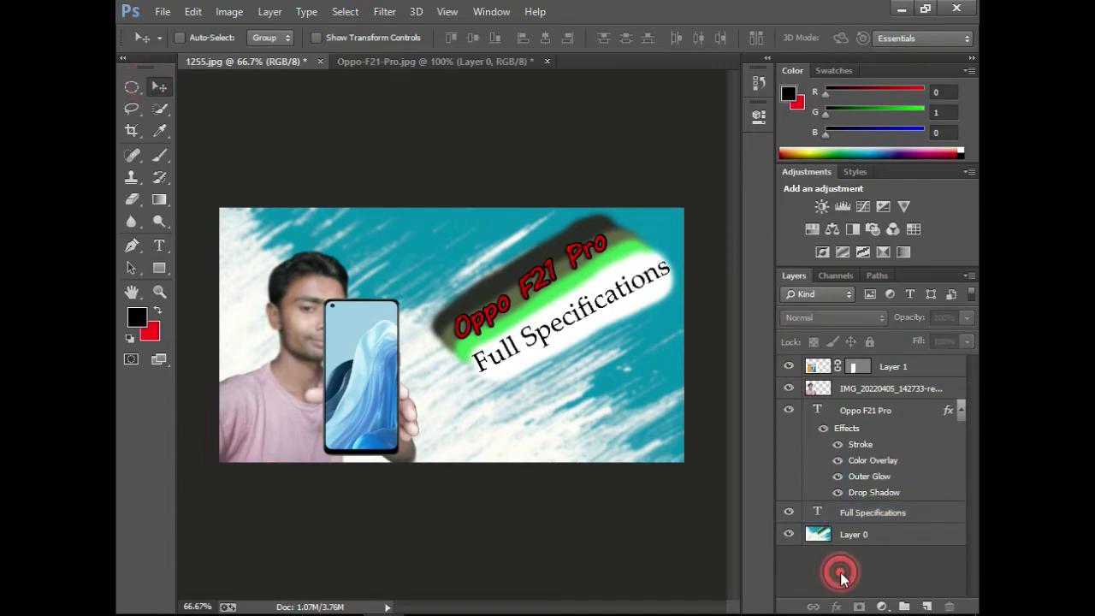
double_click(929, 514)
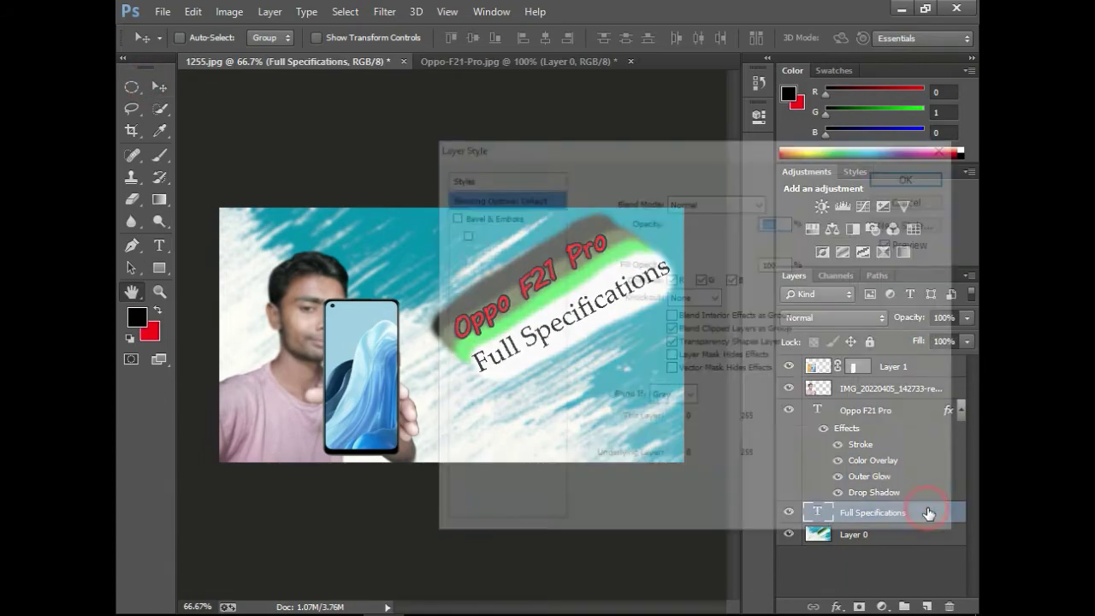
drag(621, 145, 870, 171)
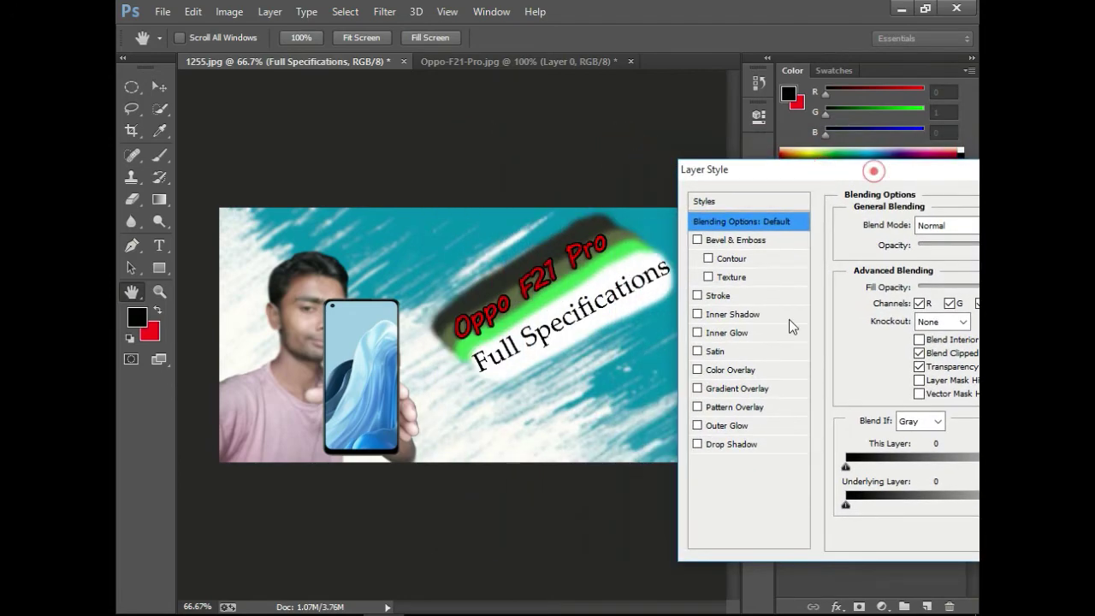
click(697, 445)
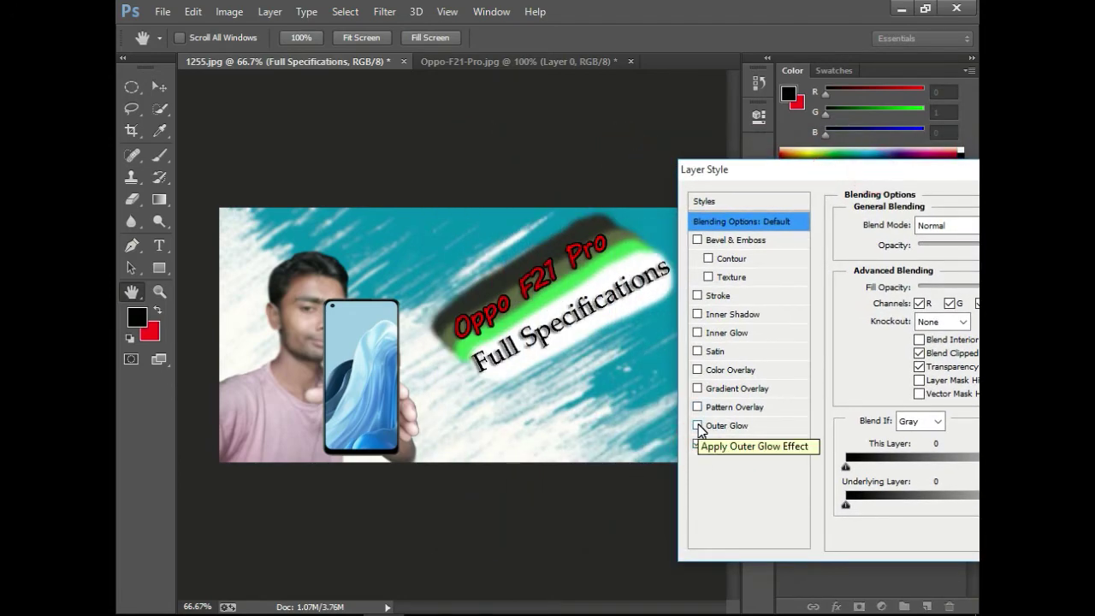
click(698, 426)
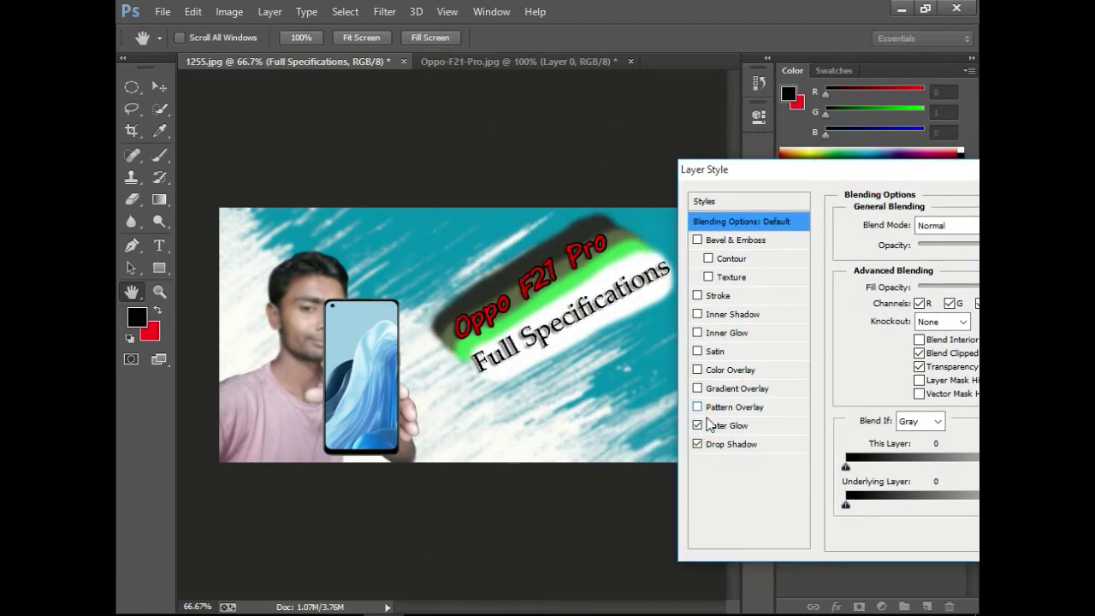
Step: Try Stroke, Color Overlay and Bevel & Emboss on the "Full Specifications" text and switch them off again
click(698, 297)
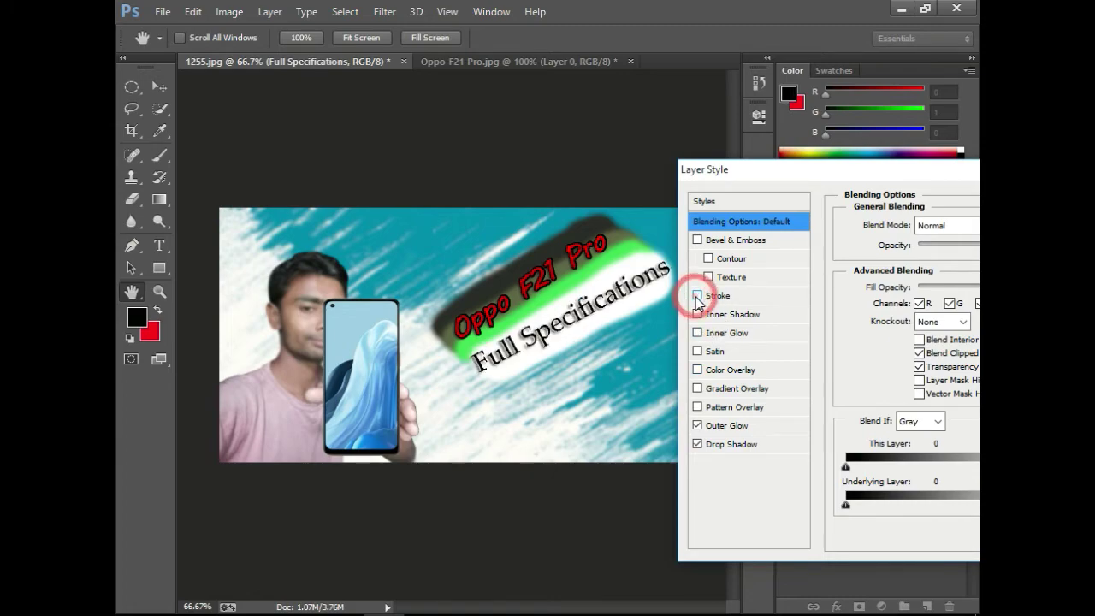
click(697, 370)
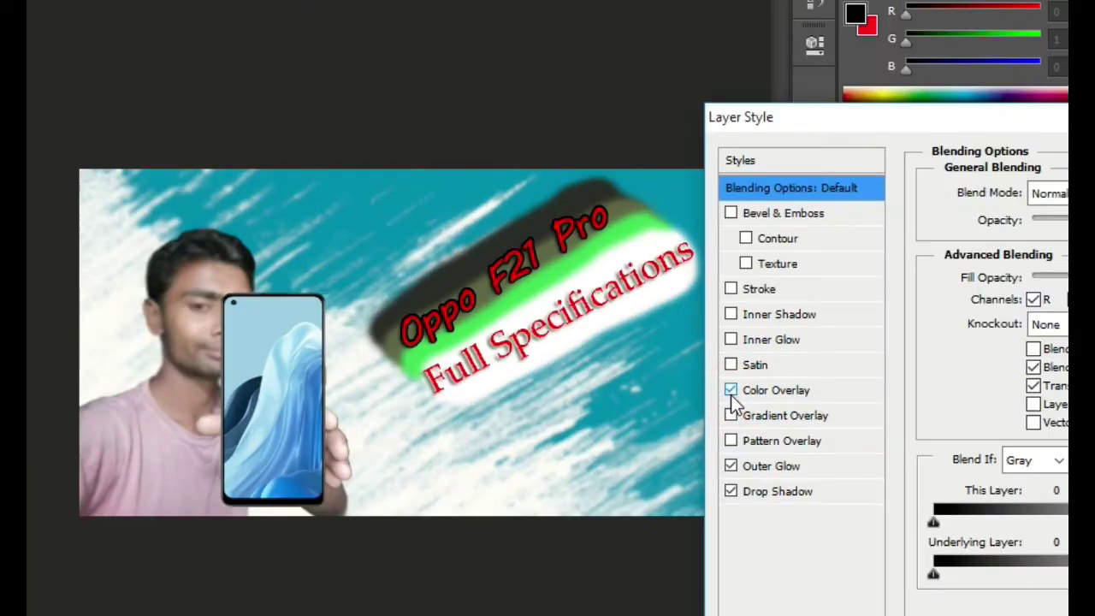
click(731, 392)
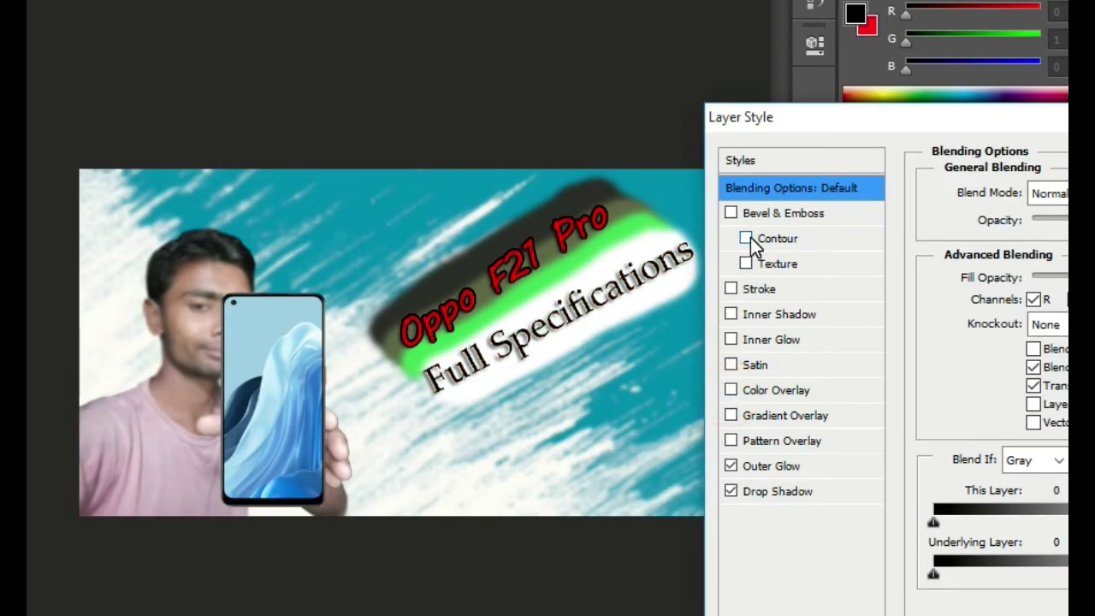
click(747, 266)
click(745, 266)
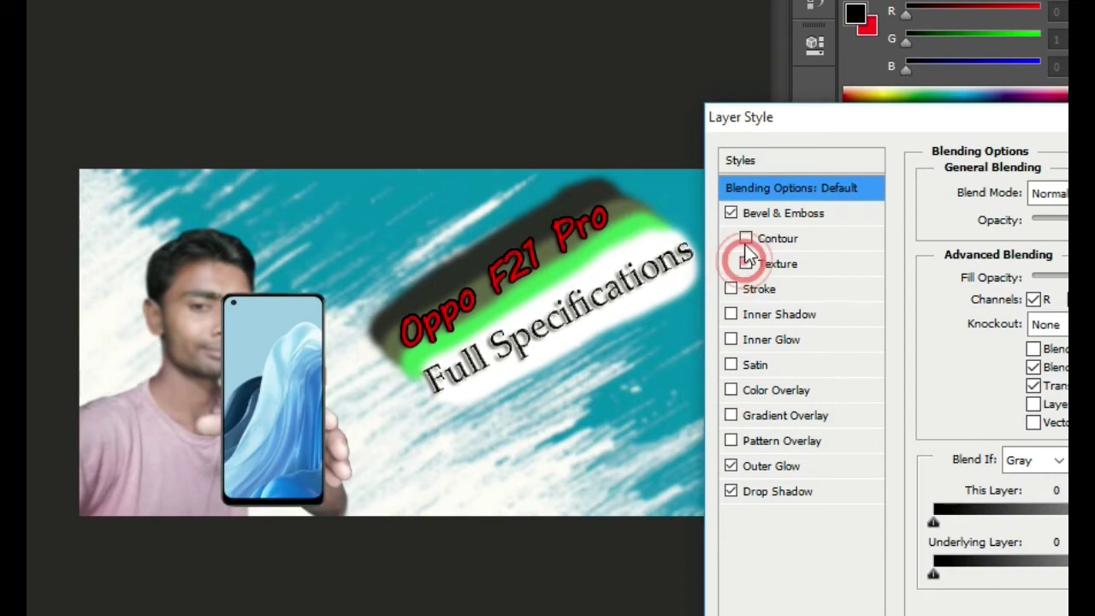
click(730, 214)
click(731, 214)
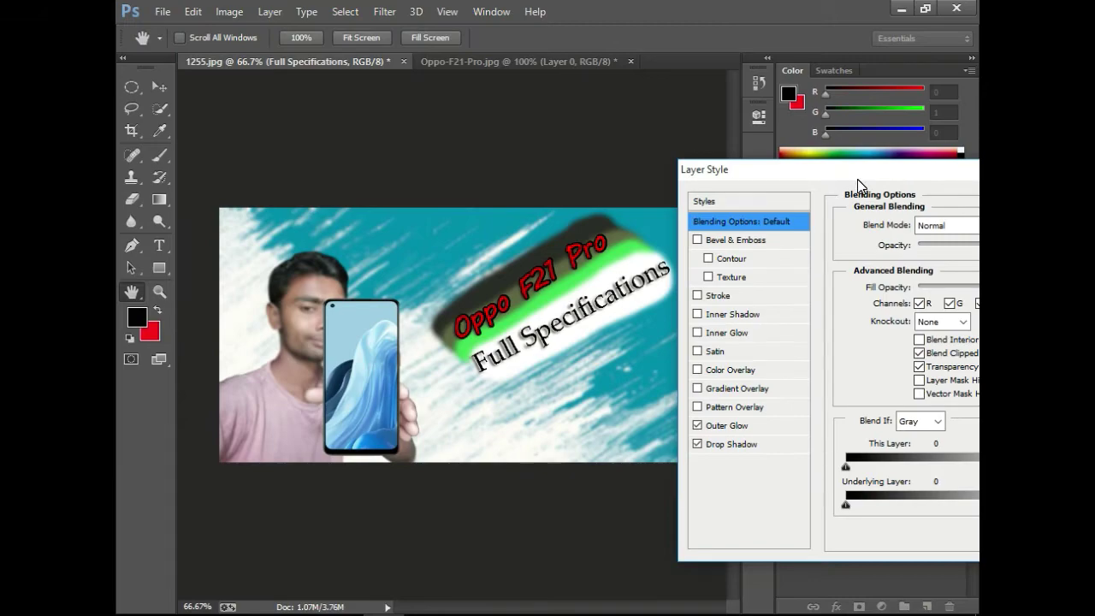
Step: Apply the chosen layer style to the "Full Specifications" text
drag(949, 130, 1035, 131)
drag(921, 180, 615, 218)
click(930, 233)
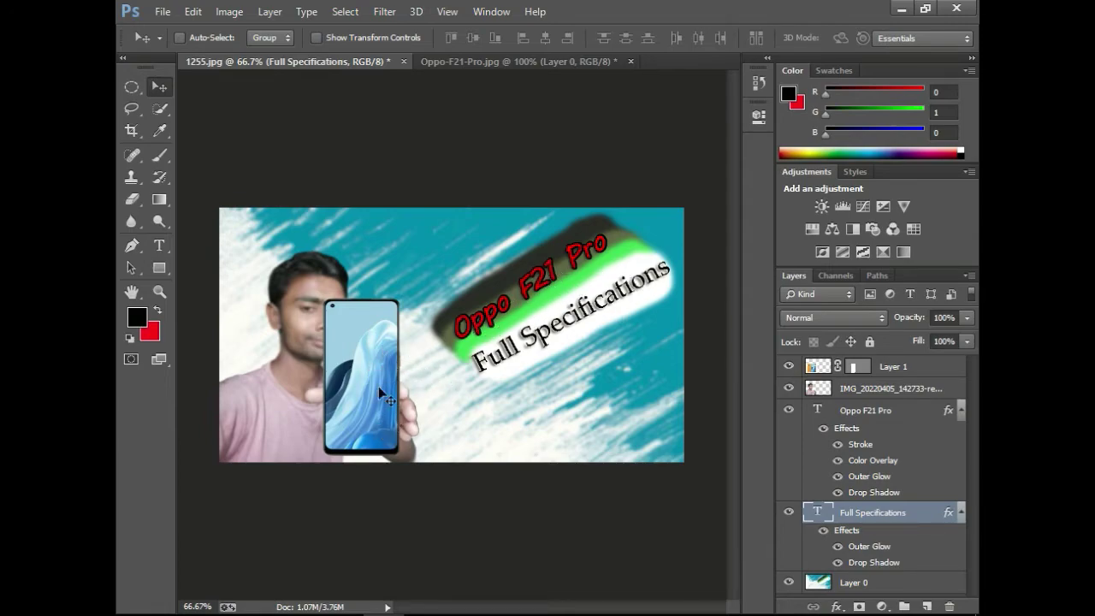
Step: Copy the whole "Oppo F21 Pro" title text from the banner
click(160, 245)
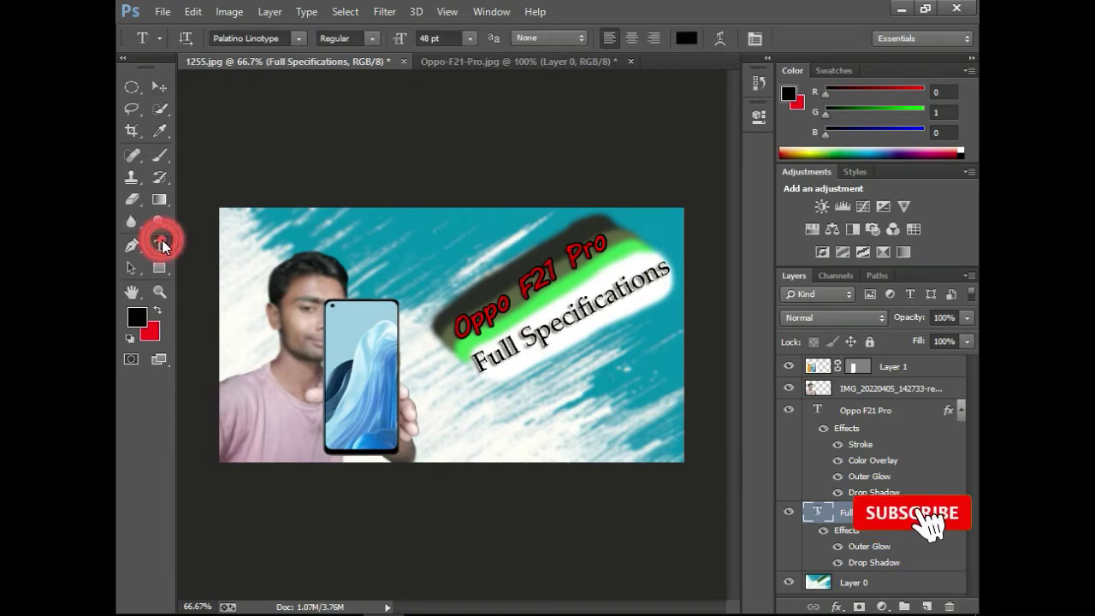
click(524, 276)
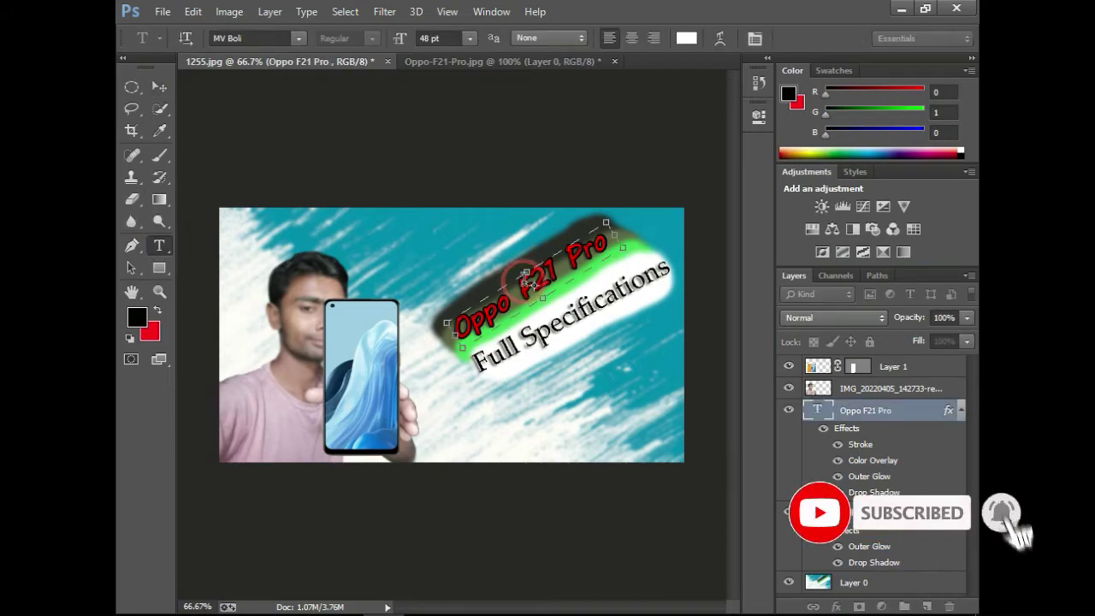
drag(609, 242, 454, 337)
key(ctrl+c)
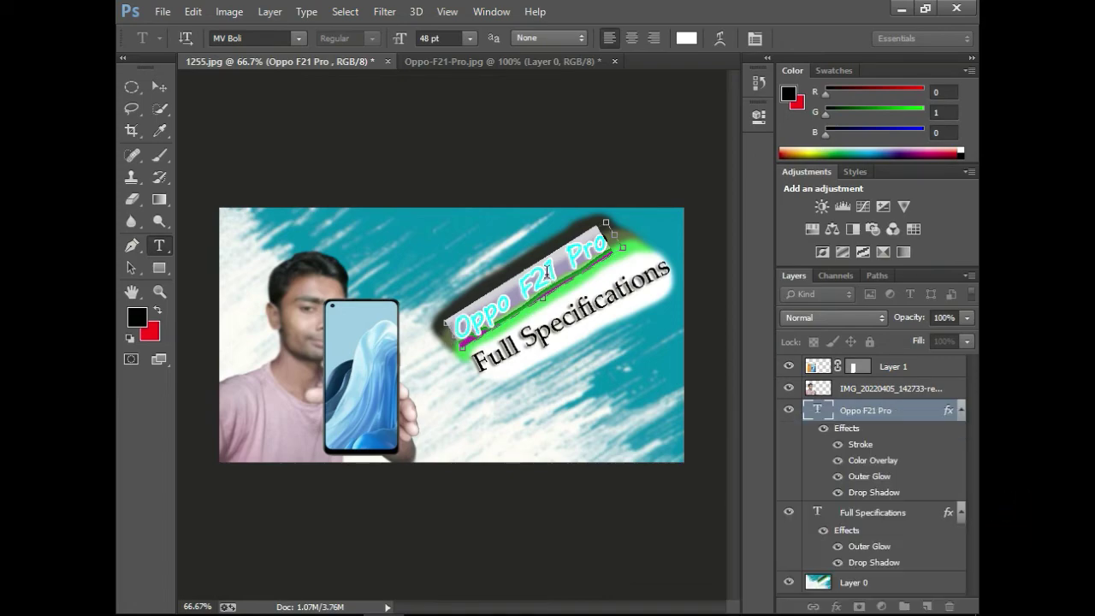
click(157, 89)
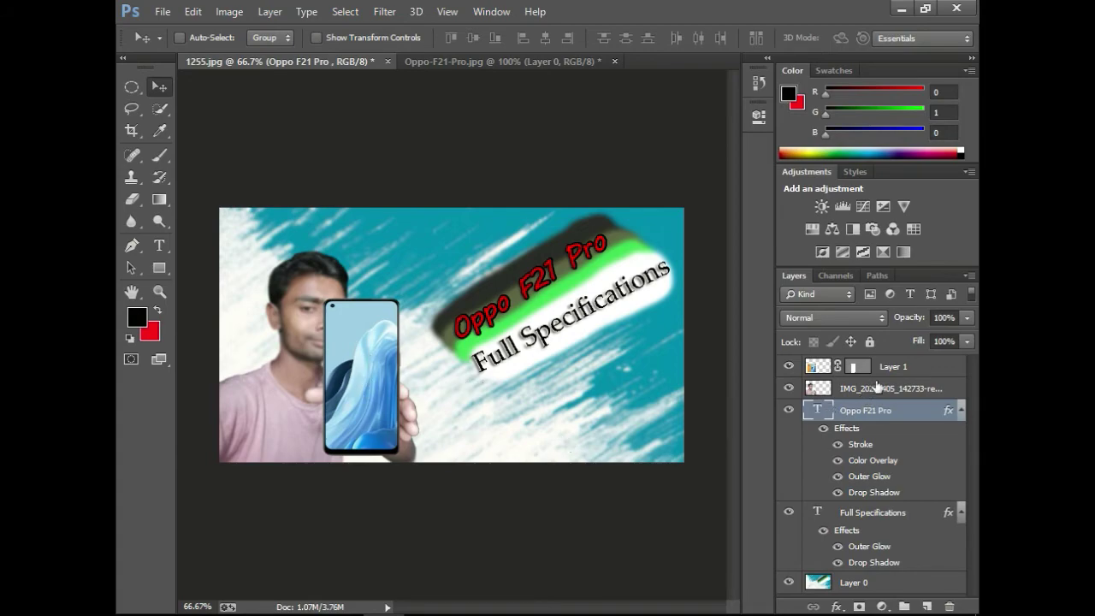
Step: Create a wide text box across the phone above Layer 1 and paste "Oppo F21 Pro" into it
click(914, 369)
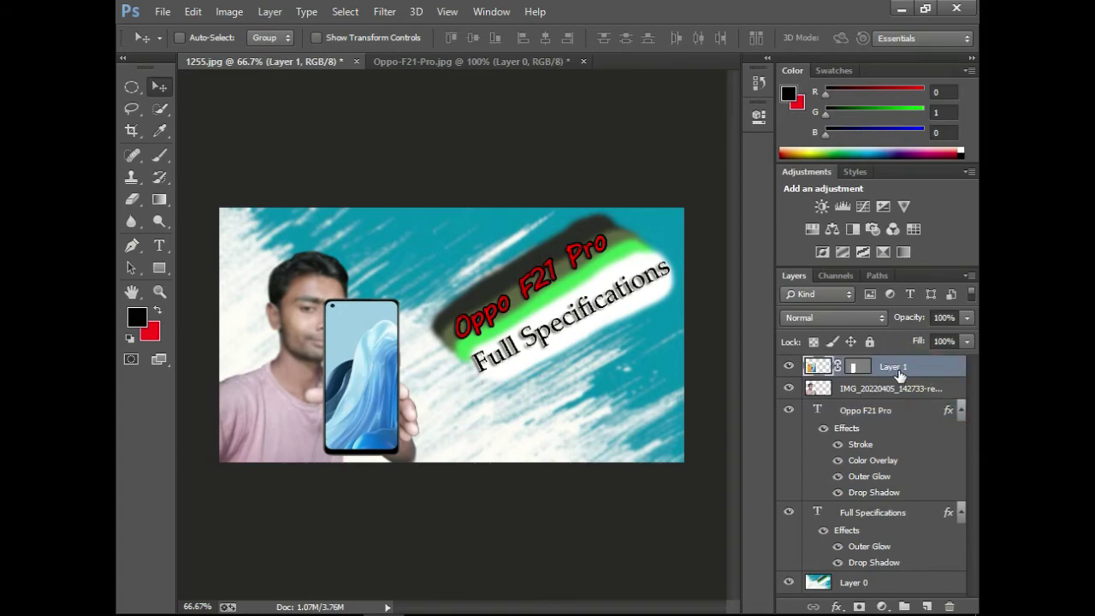
drag(161, 256, 219, 246)
drag(272, 356, 566, 387)
click(369, 374)
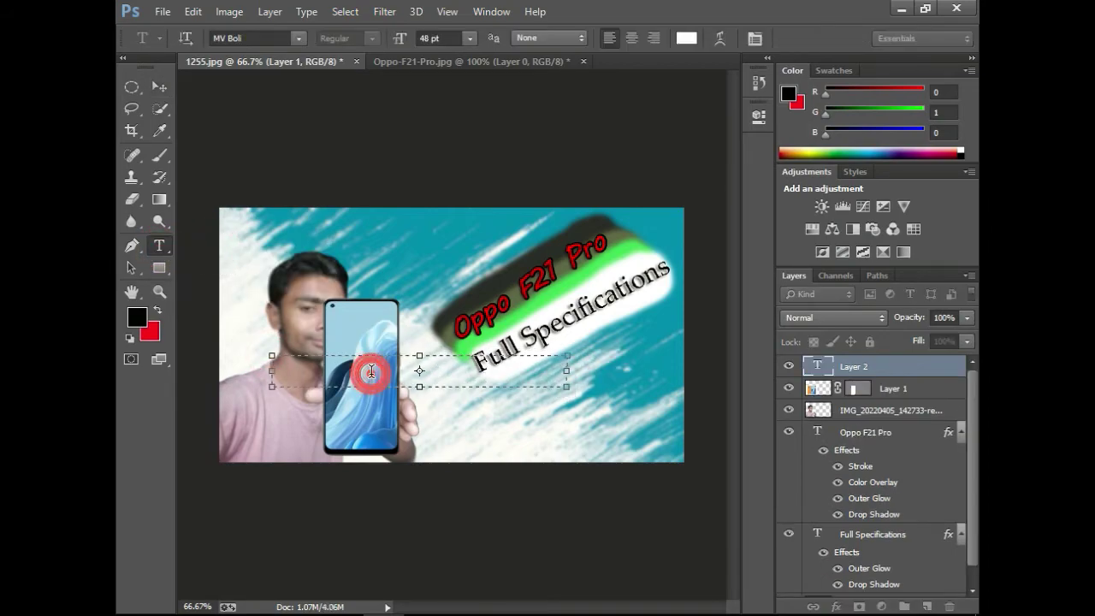
key(ctrl+v)
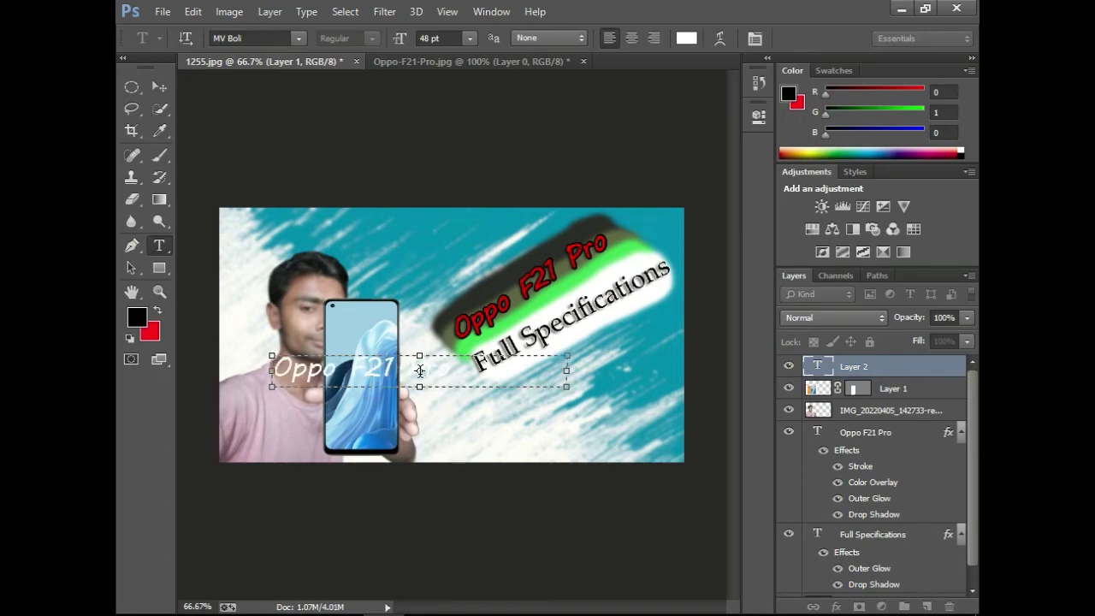
Step: Rotate the pasted "Oppo F21 Pro" text until nearly vertical, shorten its box and place it on the phone screen
drag(572, 363, 412, 221)
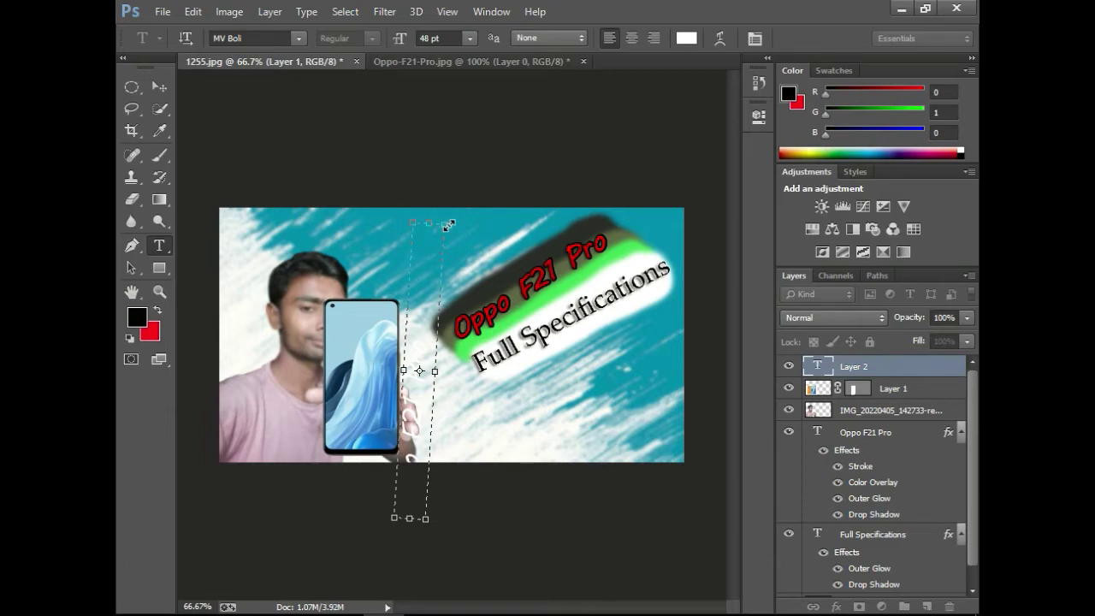
drag(449, 225, 445, 319)
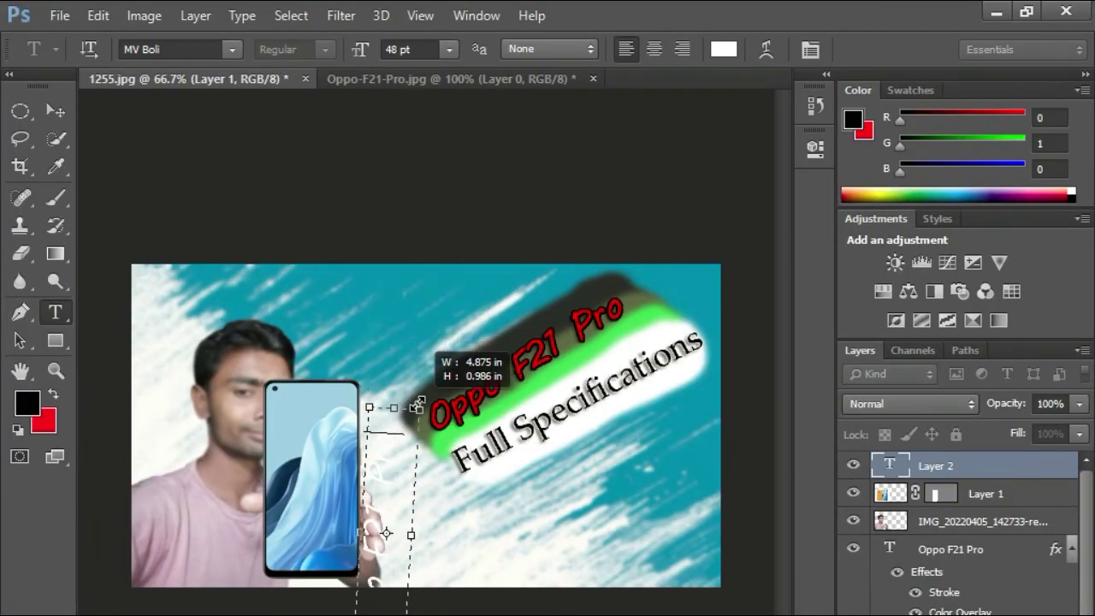
drag(417, 407, 420, 390)
click(55, 110)
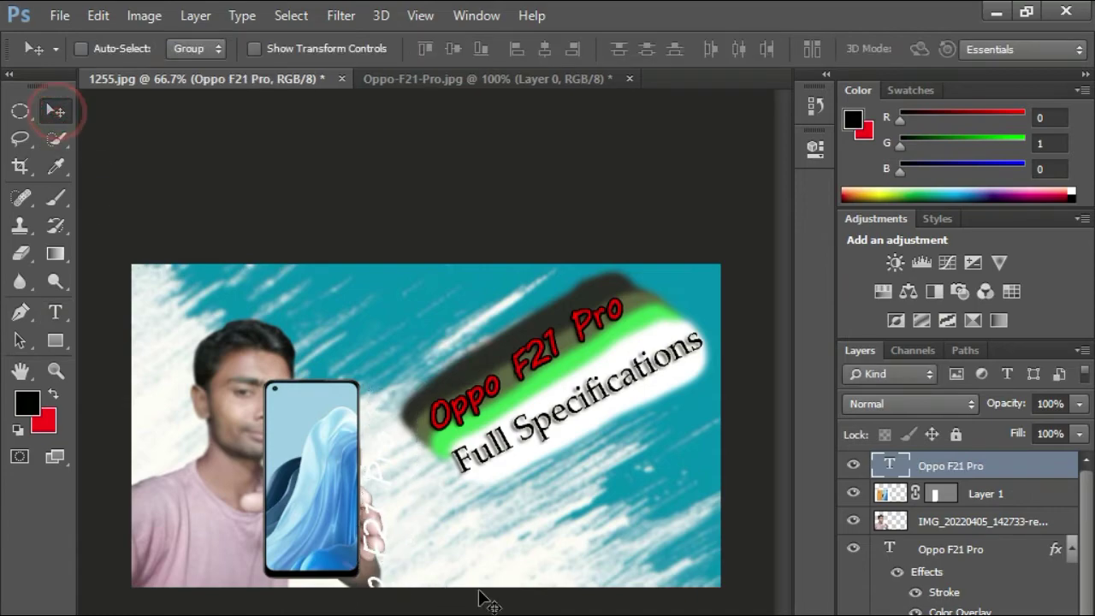
drag(391, 526, 333, 530)
Step: Reduce the word "Pro" in the phone's vertical text to match "Oppo F21" and shift the text toward the phone's right edge
key(t)
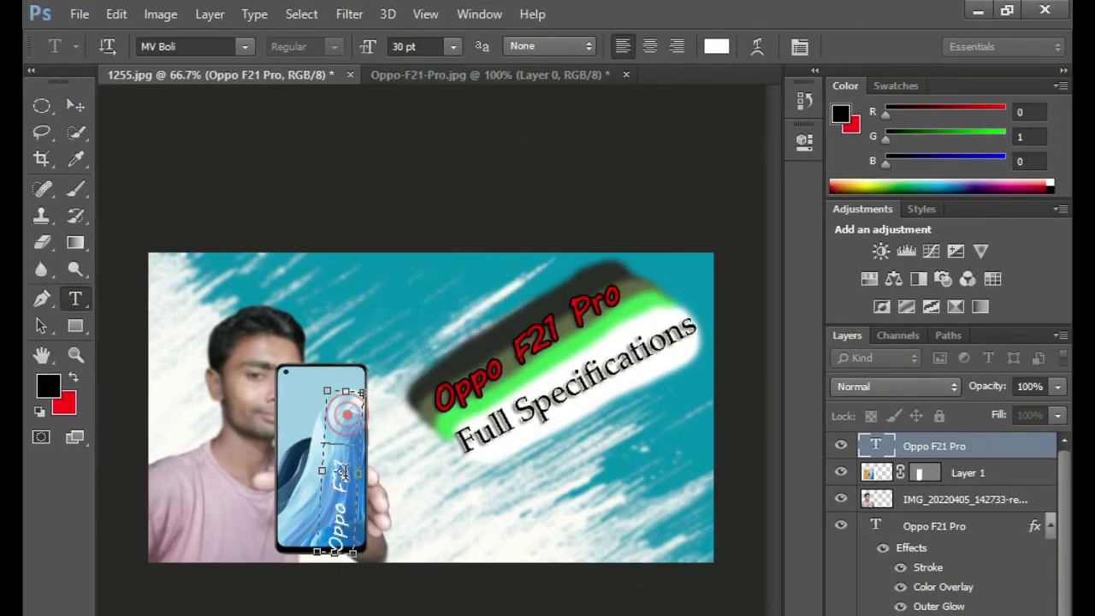
drag(326, 391, 298, 279)
click(454, 46)
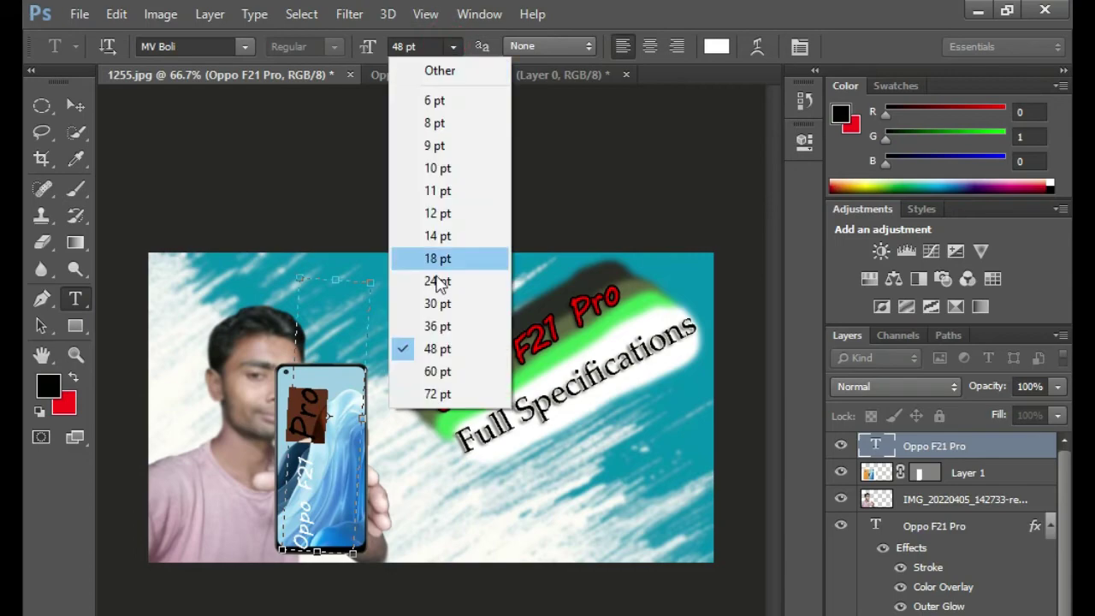
click(438, 259)
key(v)
drag(313, 460, 368, 425)
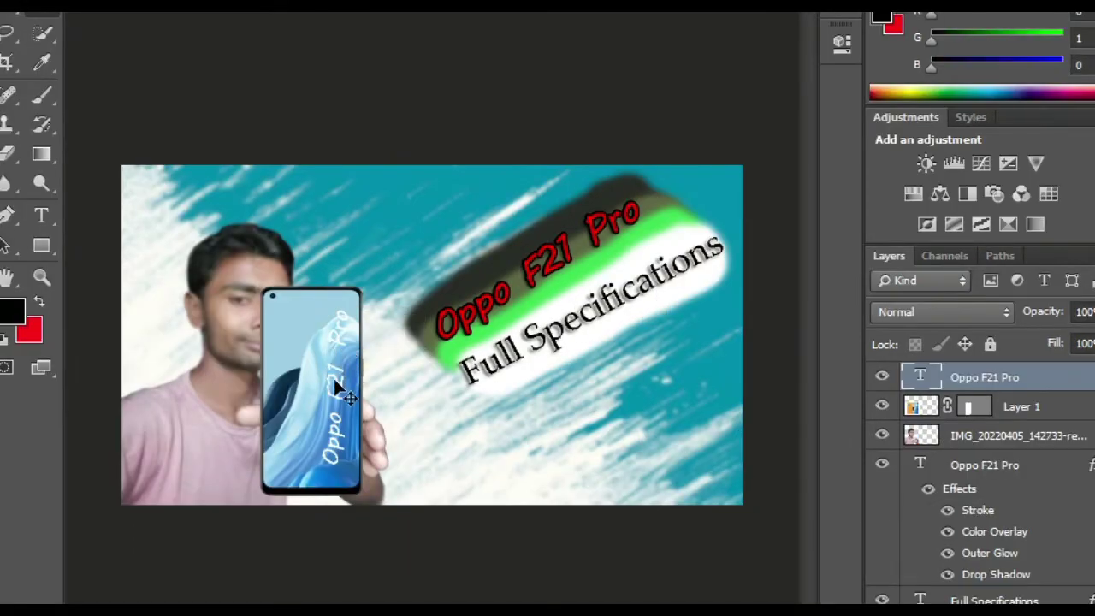
Step: Rotate the phone's "Oppo F21 Pro" text to fully upright and shift it slightly down and left within the phone screen
click(40, 215)
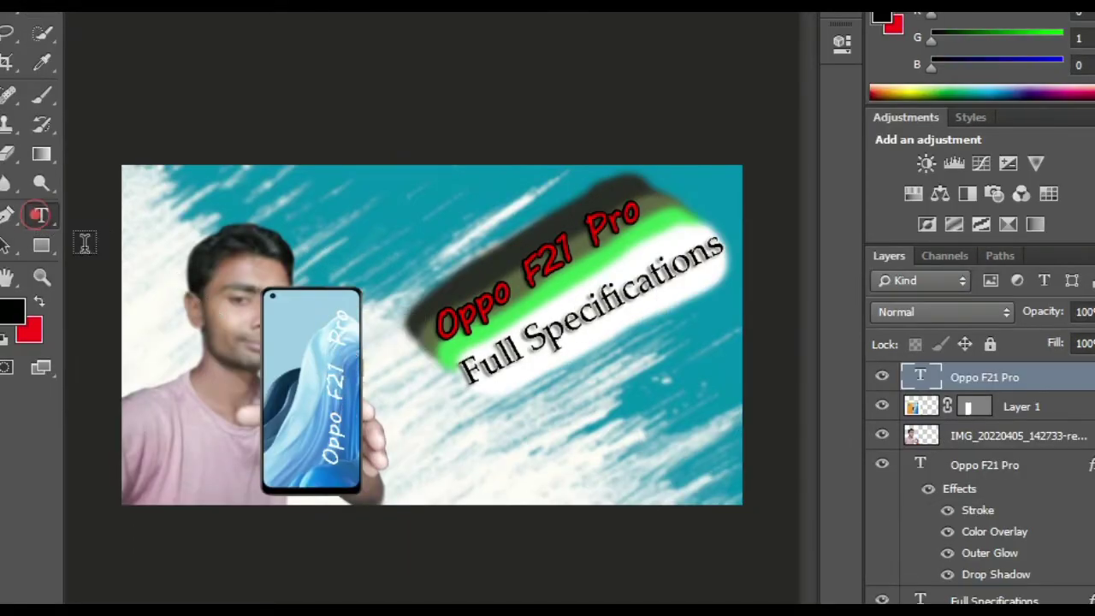
click(341, 373)
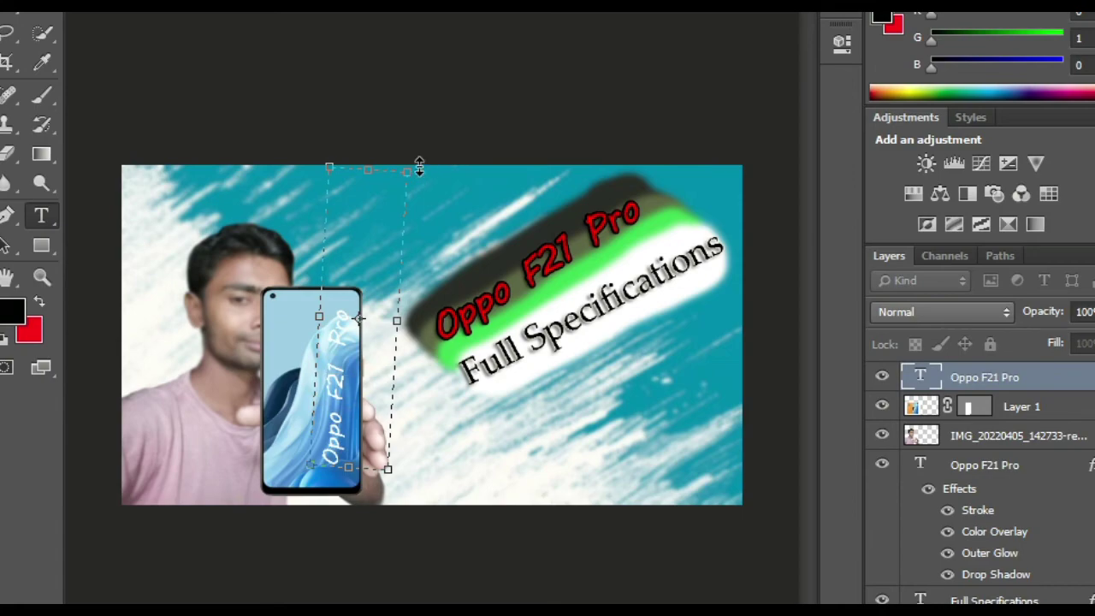
click(418, 166)
click(423, 159)
drag(426, 158, 416, 142)
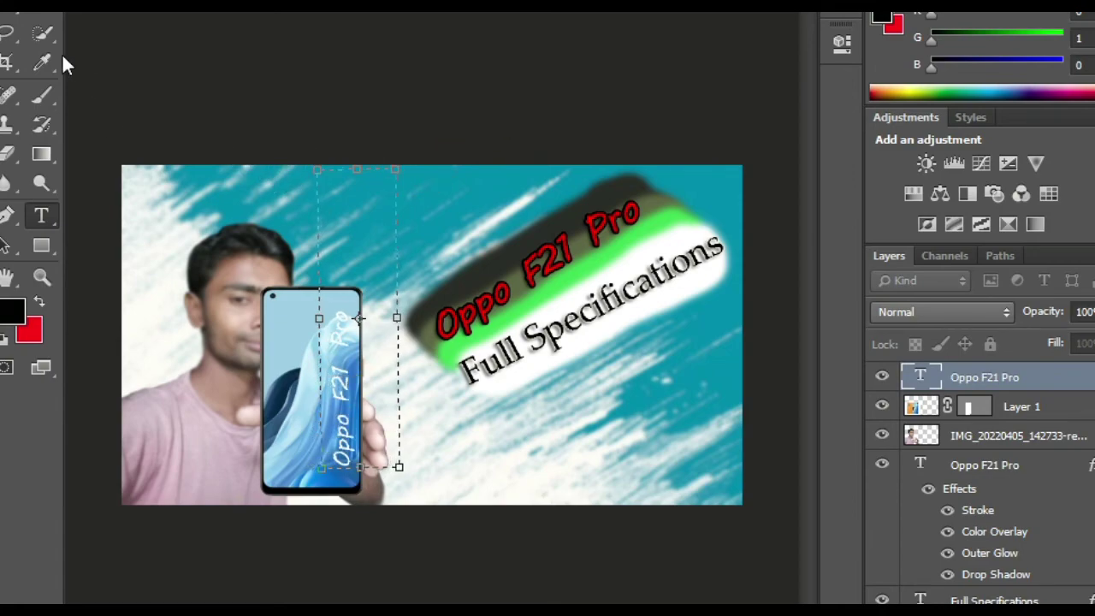
click(44, 20)
mouse_move(332, 412)
mouse_down()
mouse_move(323, 438)
mouse_move(343, 431)
mouse_up()
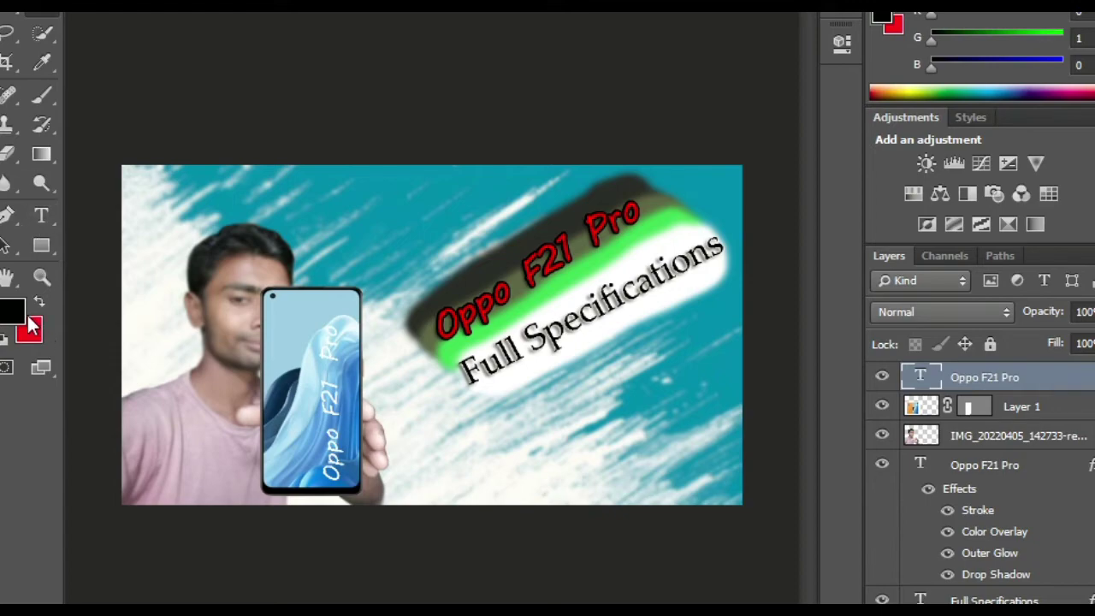
Step: Recolor all of the phone's "Oppo F21 Pro" text pure red (RGB 255, 0, 0)
click(40, 214)
click(329, 419)
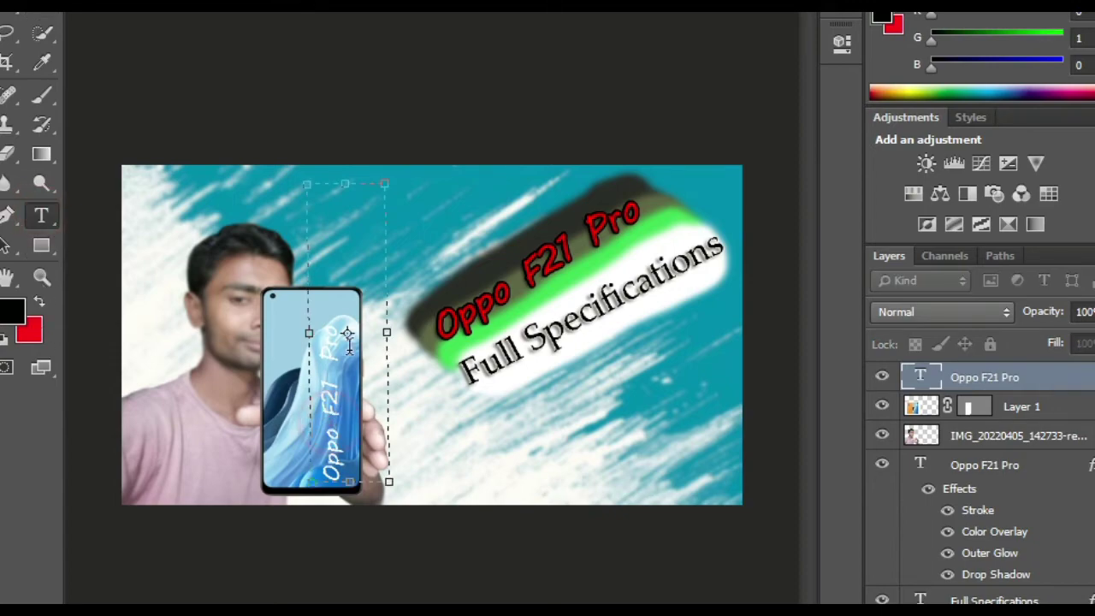
drag(348, 342, 334, 574)
click(17, 313)
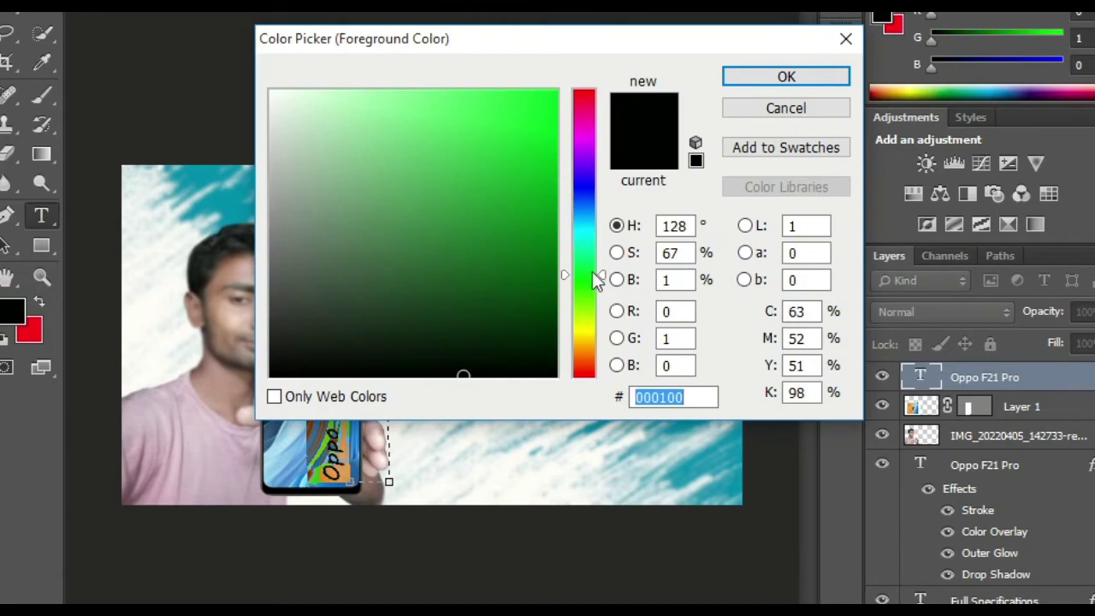
drag(603, 282, 611, 81)
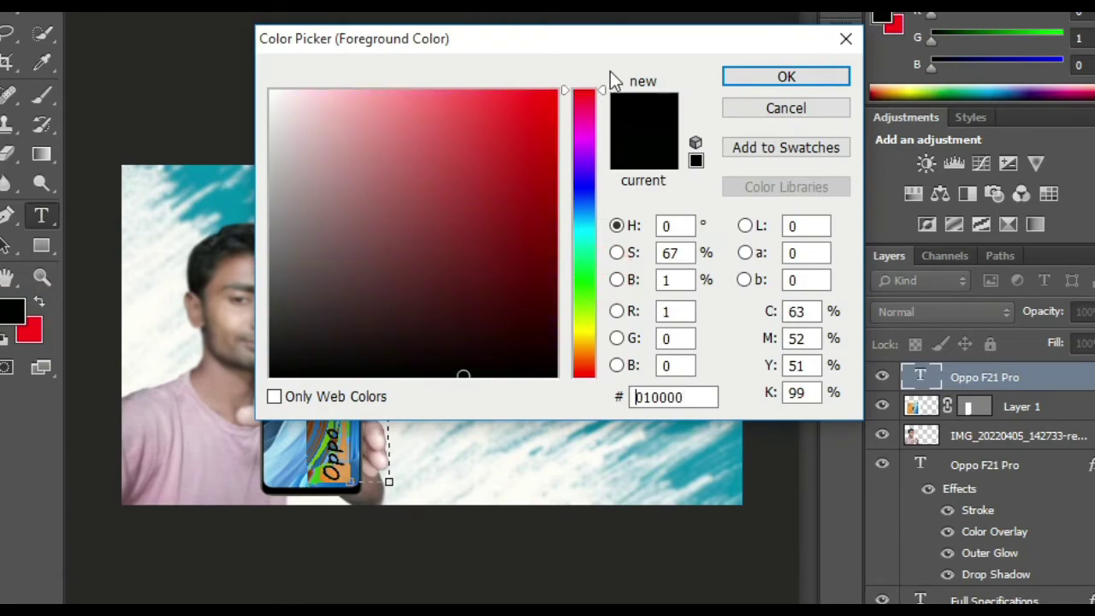
drag(531, 108, 608, 56)
click(803, 78)
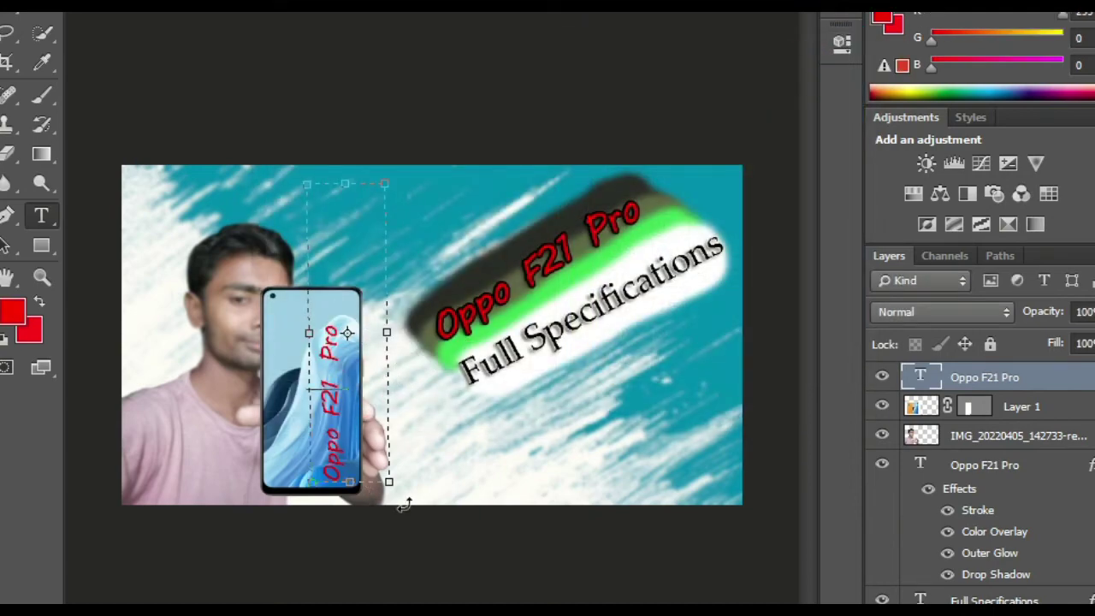
click(37, 19)
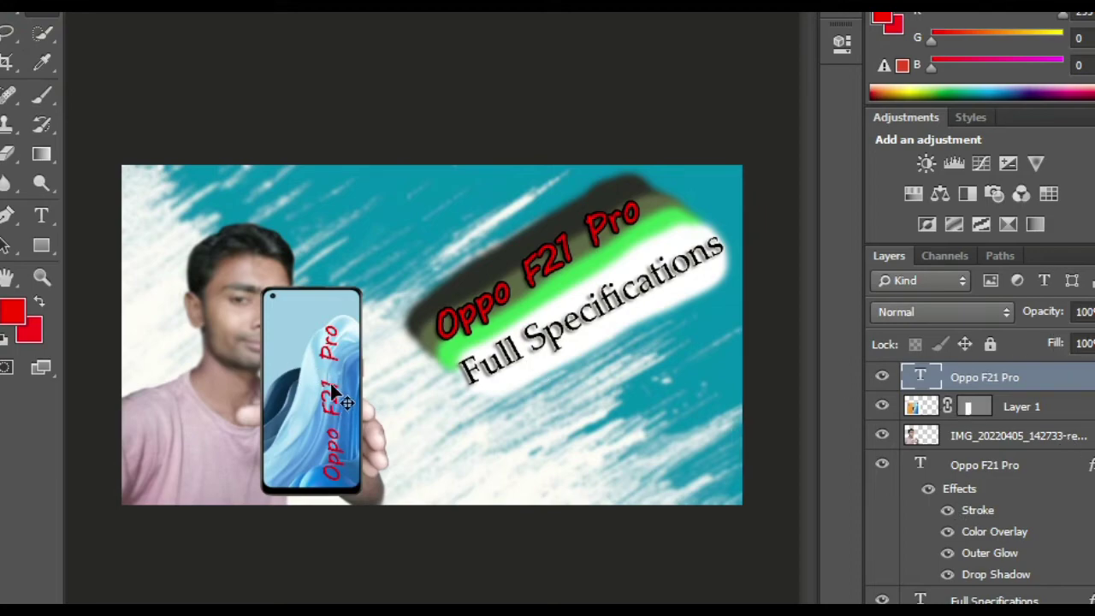
Step: Apply Drop Shadow, Outer Glow and Stroke layer effects to the phone's "Oppo F21 Pro" text
double_click(1091, 383)
drag(576, 165, 823, 166)
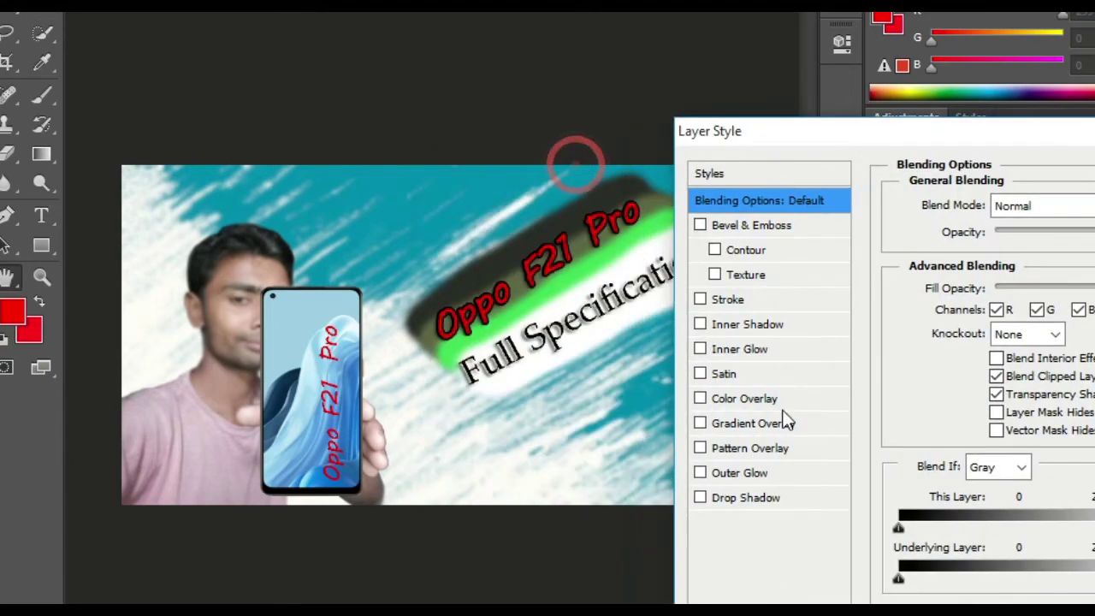
click(701, 498)
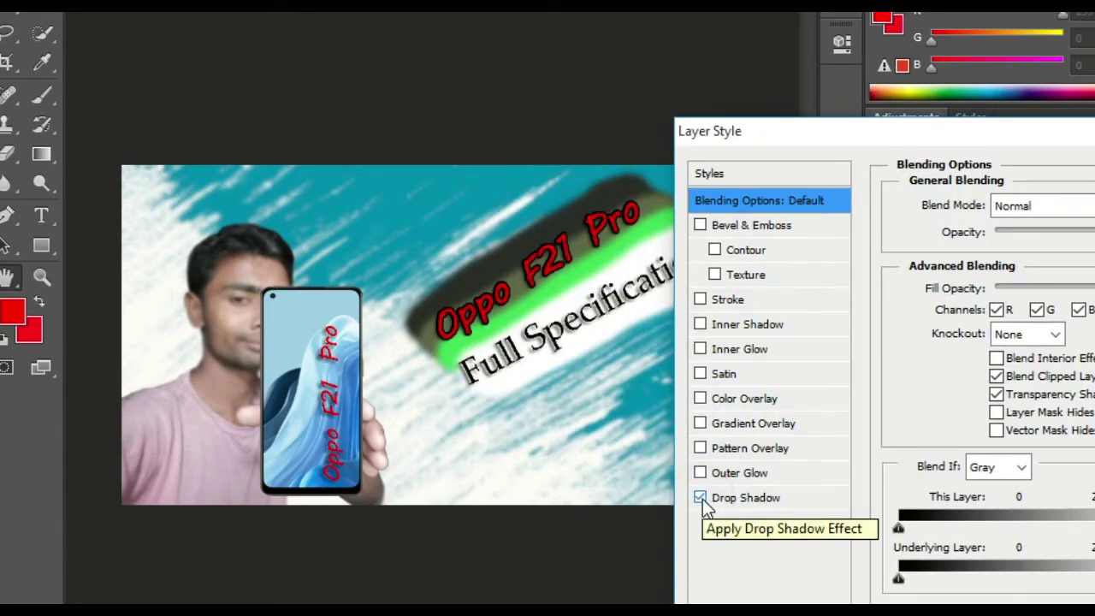
click(700, 473)
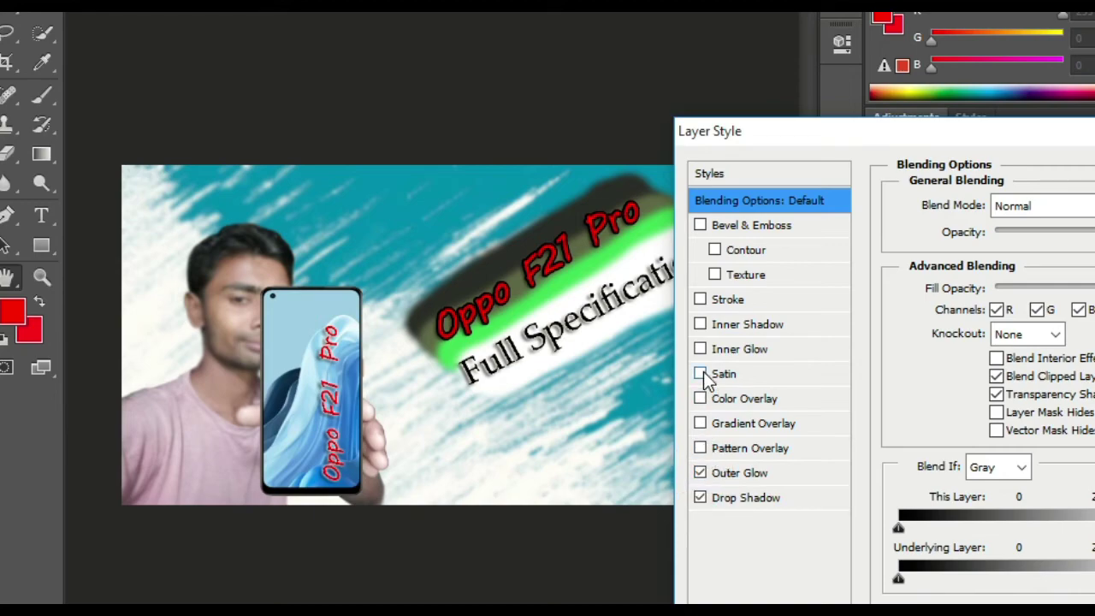
click(700, 301)
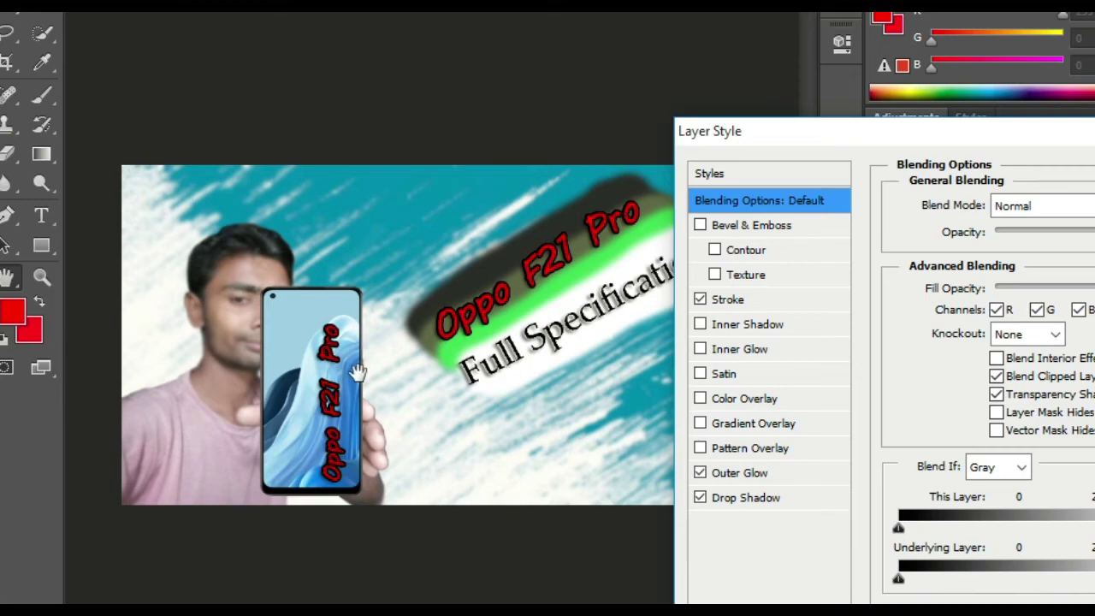
drag(1083, 143, 542, 156)
click(796, 185)
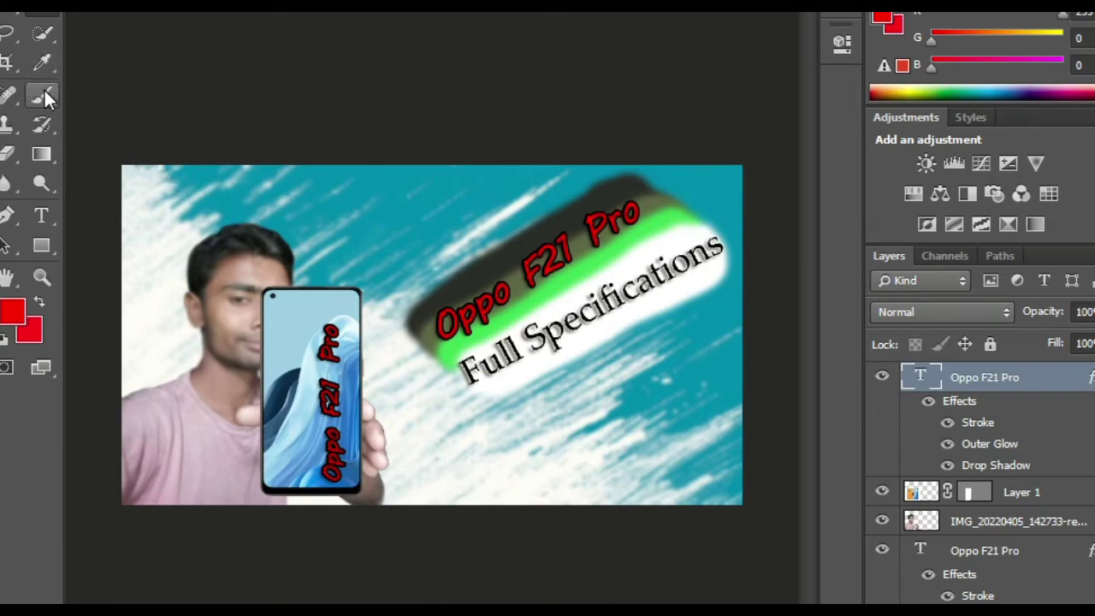
Step: Paint a short, thick diagonal dark maroon brush stroke (RGB 57, 22, 22) on Layer 0 below "Full Specifications"
scroll(1067, 567, down, 3)
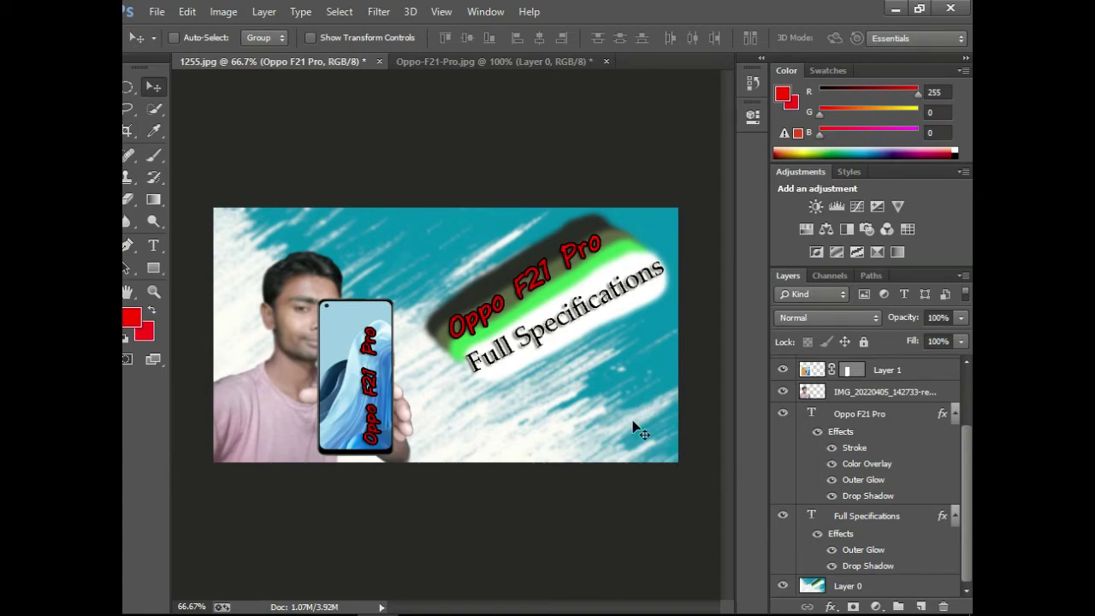
click(866, 589)
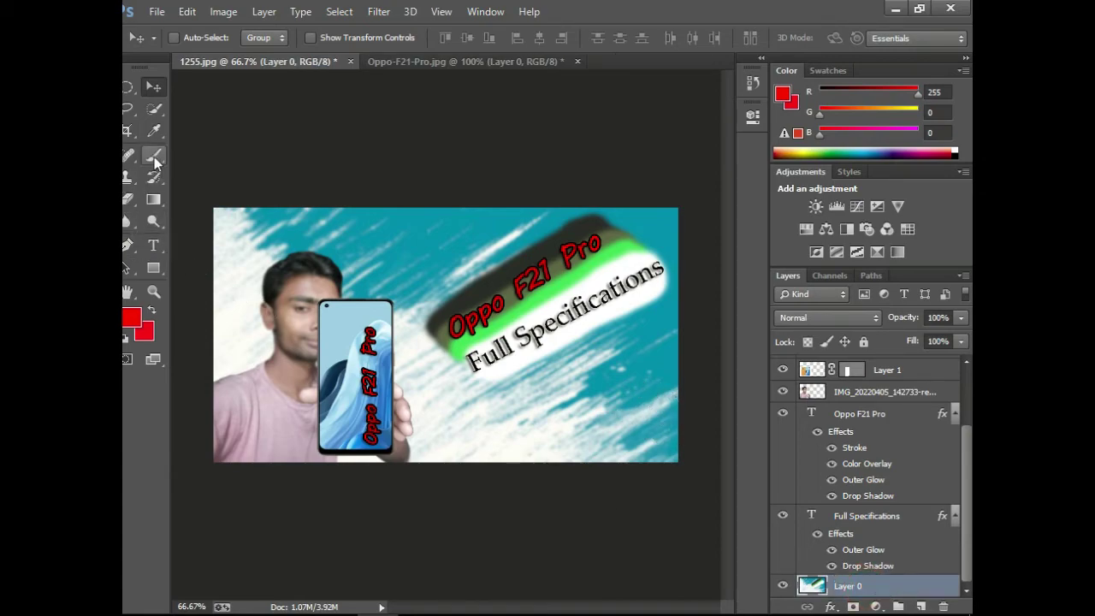
drag(153, 155, 219, 162)
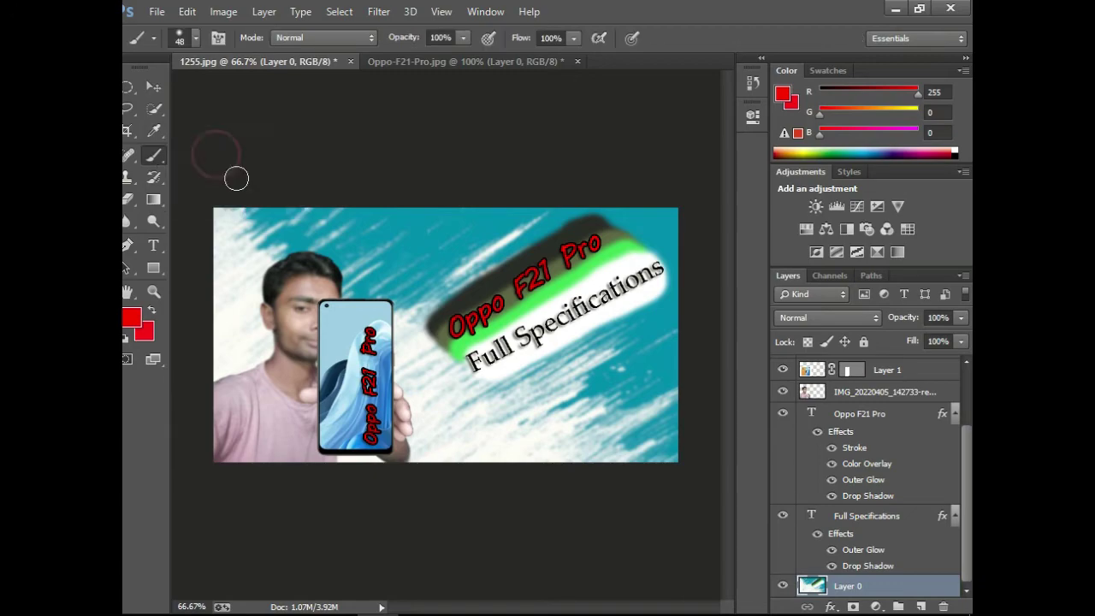
click(133, 322)
drag(406, 262, 350, 152)
click(710, 142)
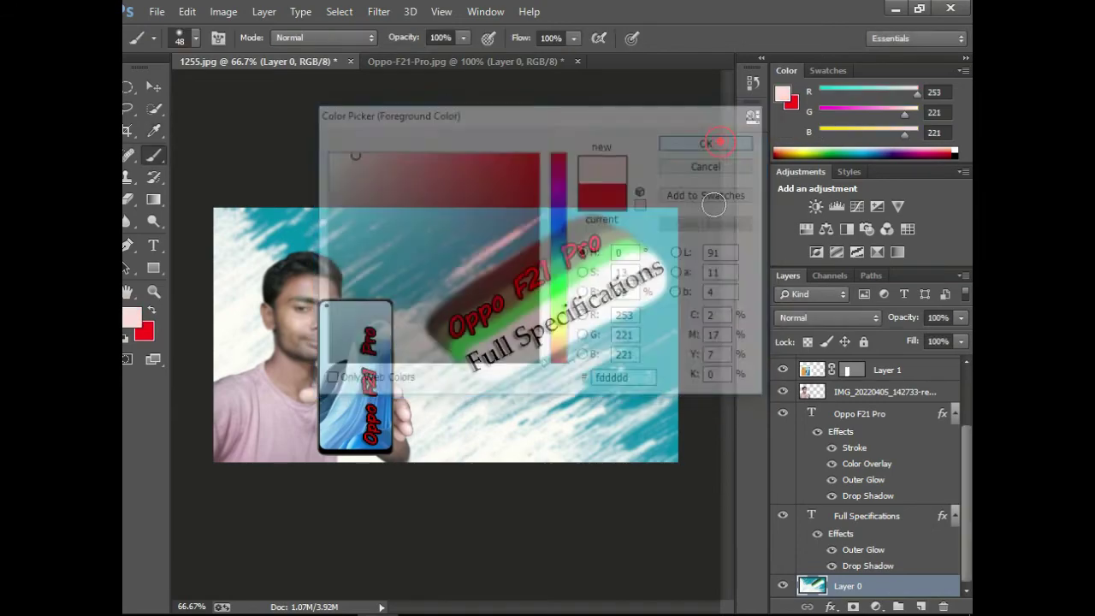
drag(487, 421, 641, 389)
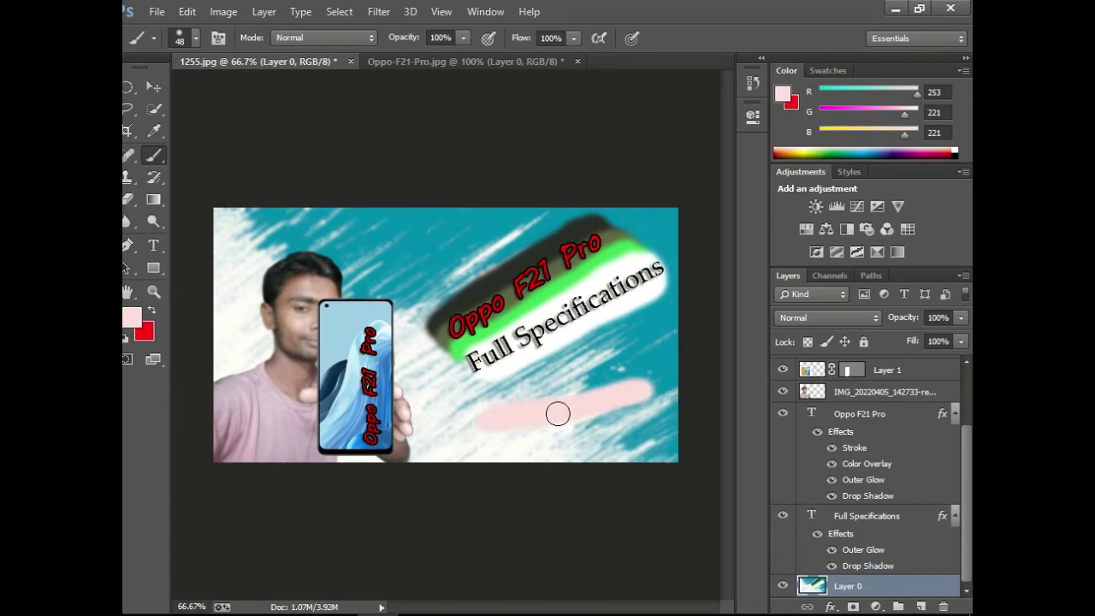
mouse_move(625, 385)
mouse_down()
mouse_move(526, 424)
mouse_move(565, 398)
mouse_up()
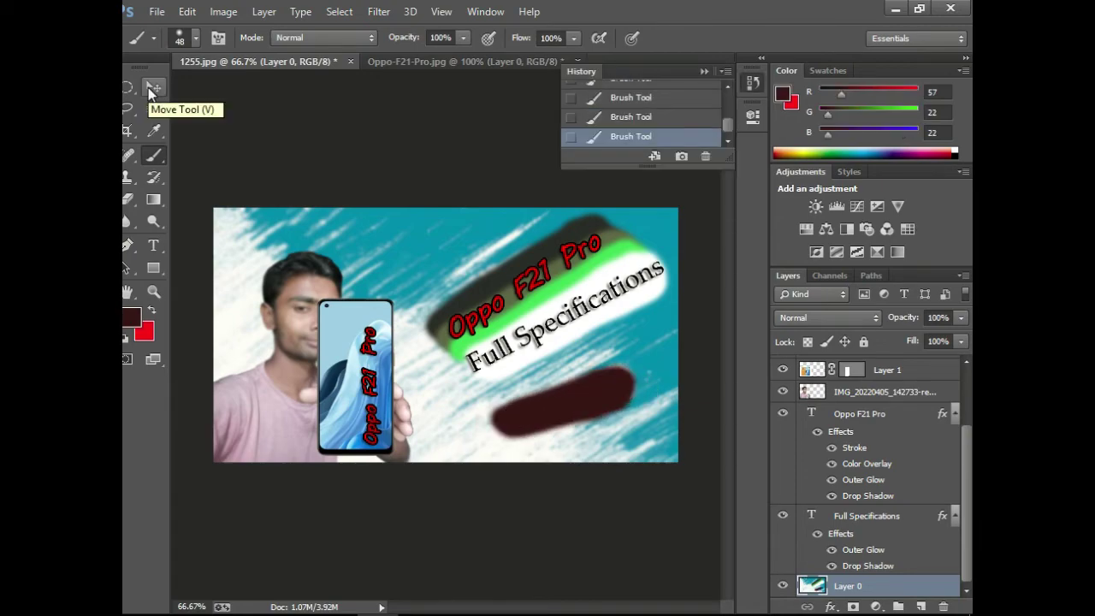
click(153, 89)
Step: Soften the edges of the dark maroon stroke on Layer 0 with the Blur tool at 50% strength
click(127, 220)
click(190, 221)
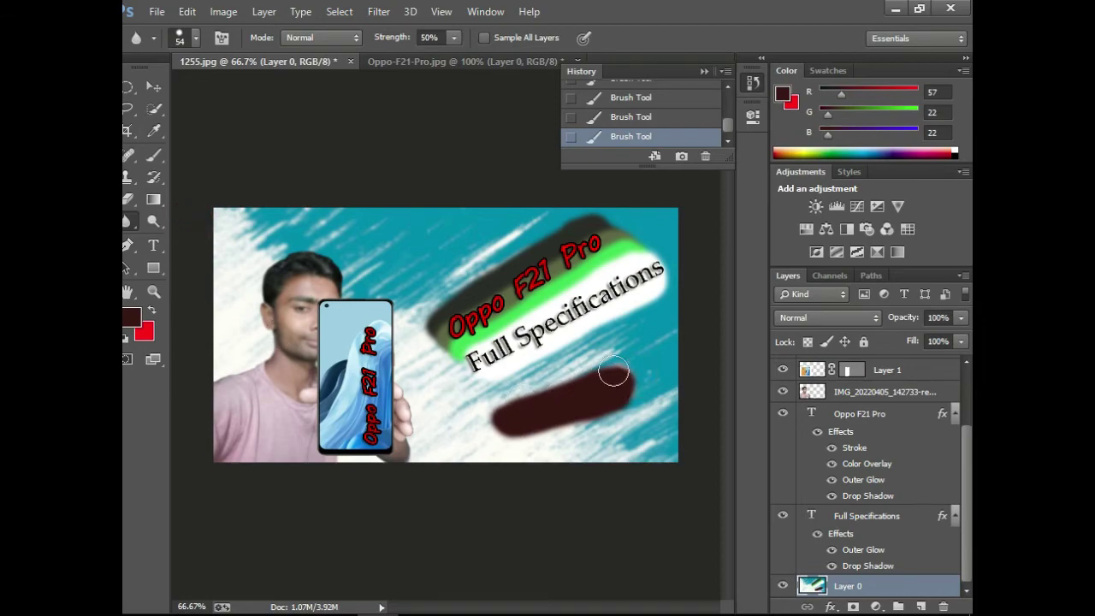
drag(613, 372, 624, 391)
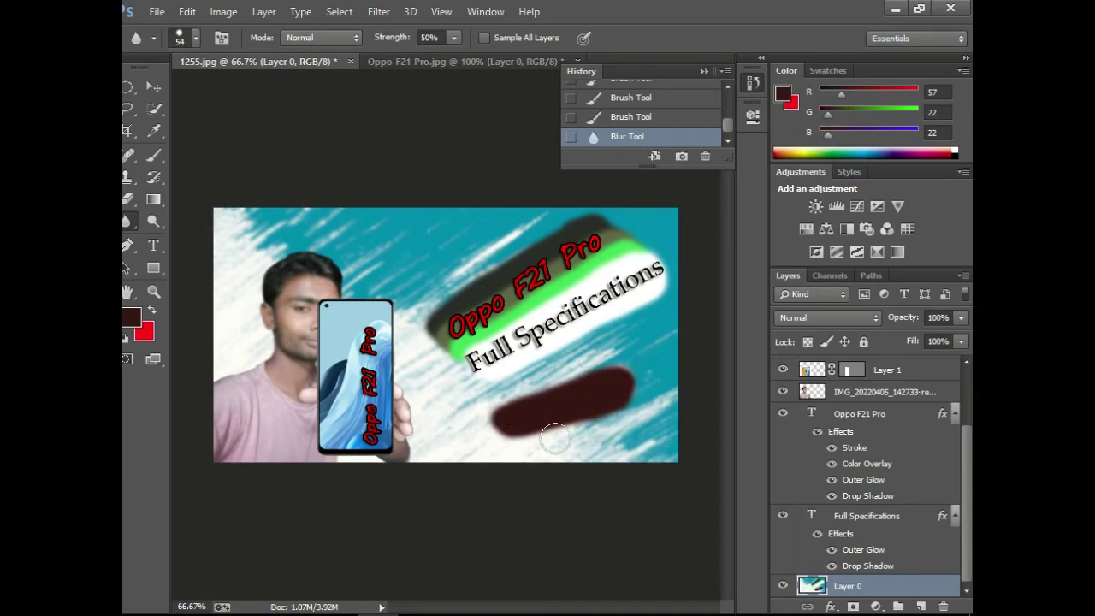
drag(505, 433, 638, 394)
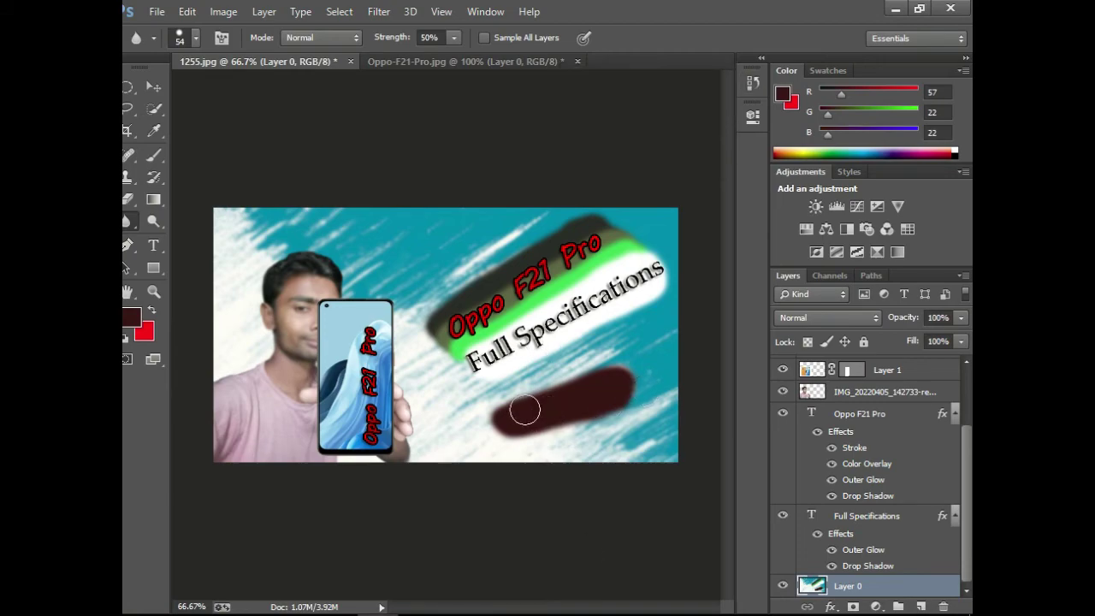
click(153, 87)
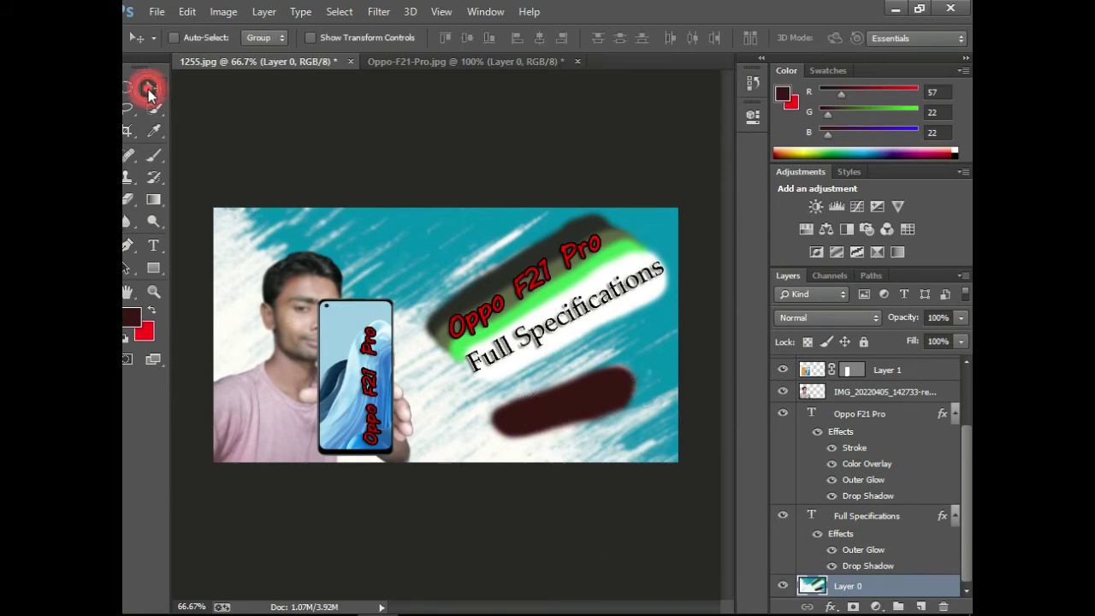
Step: Create a wide text box across the maroon stroke and enter "Official", a symbol and "27,990" in MV Boli at 30 pt
click(153, 247)
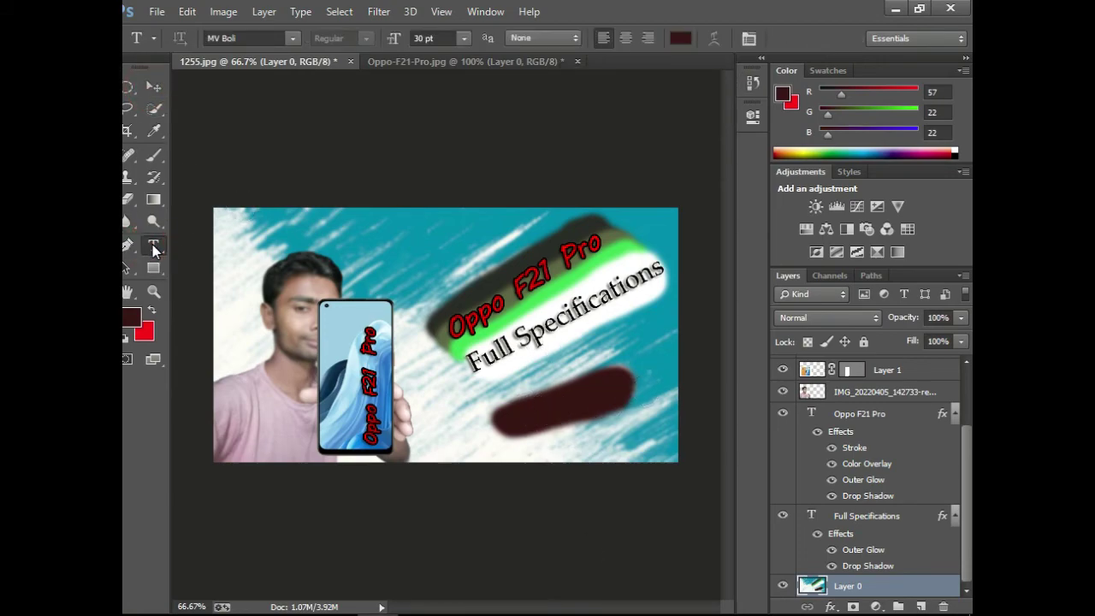
click(153, 248)
click(191, 247)
drag(435, 406, 668, 445)
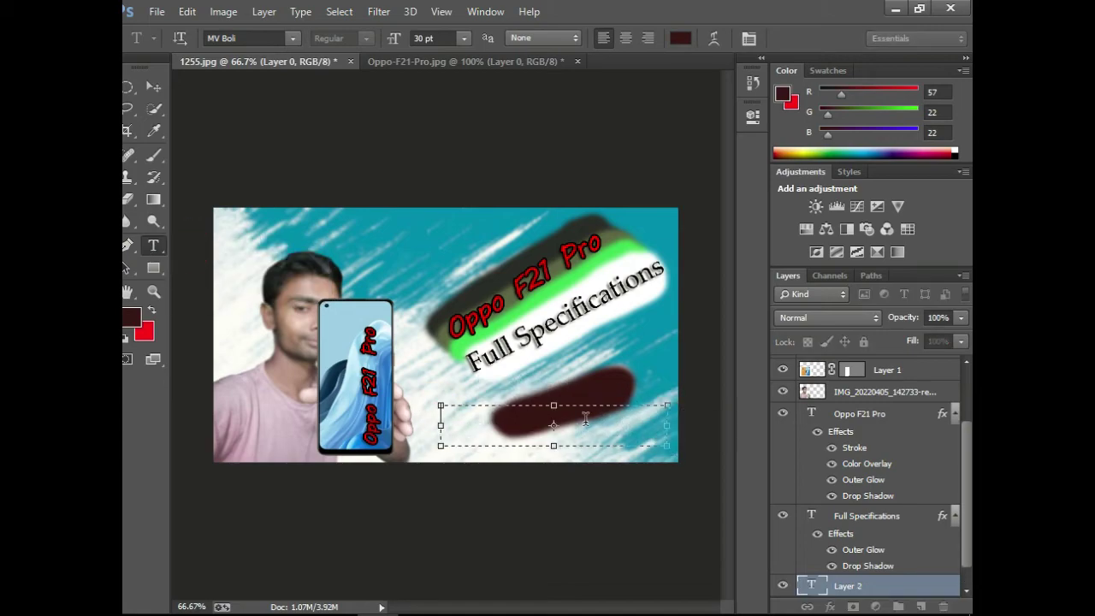
text(Official)
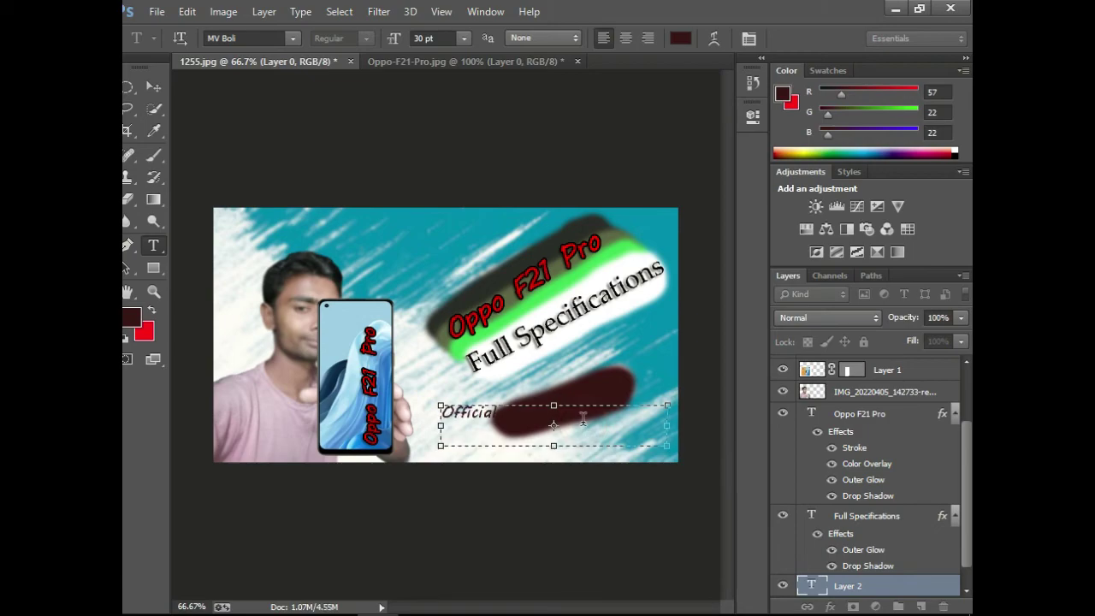
double_click(615, 418)
click(604, 418)
Step: Recolor the whole "Official 27,990" price text white (RGB 255, 255, 255)
key(ctrl+a)
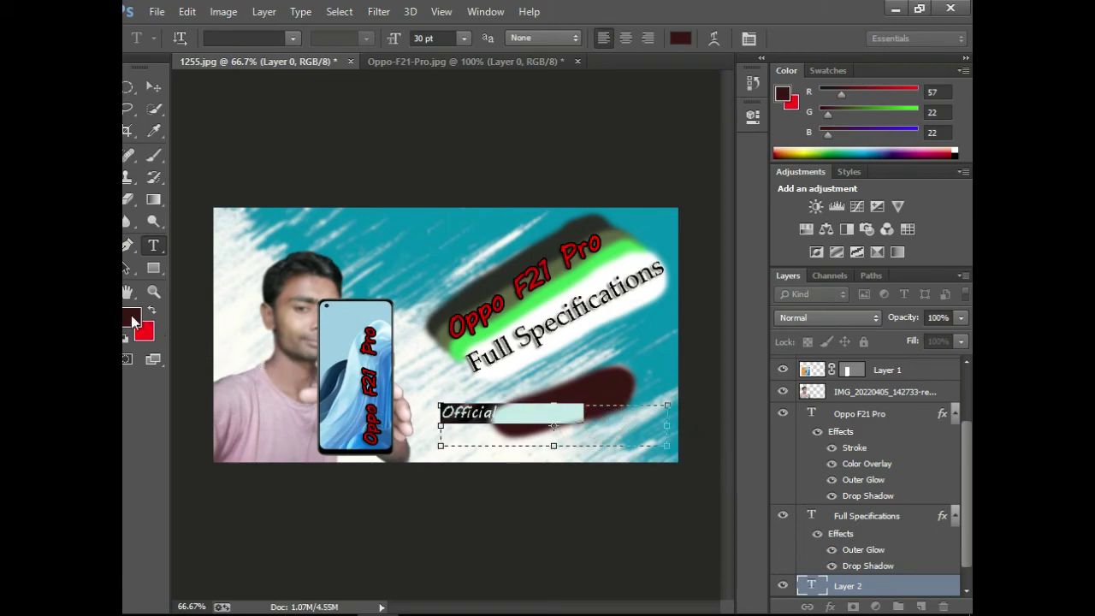
click(131, 316)
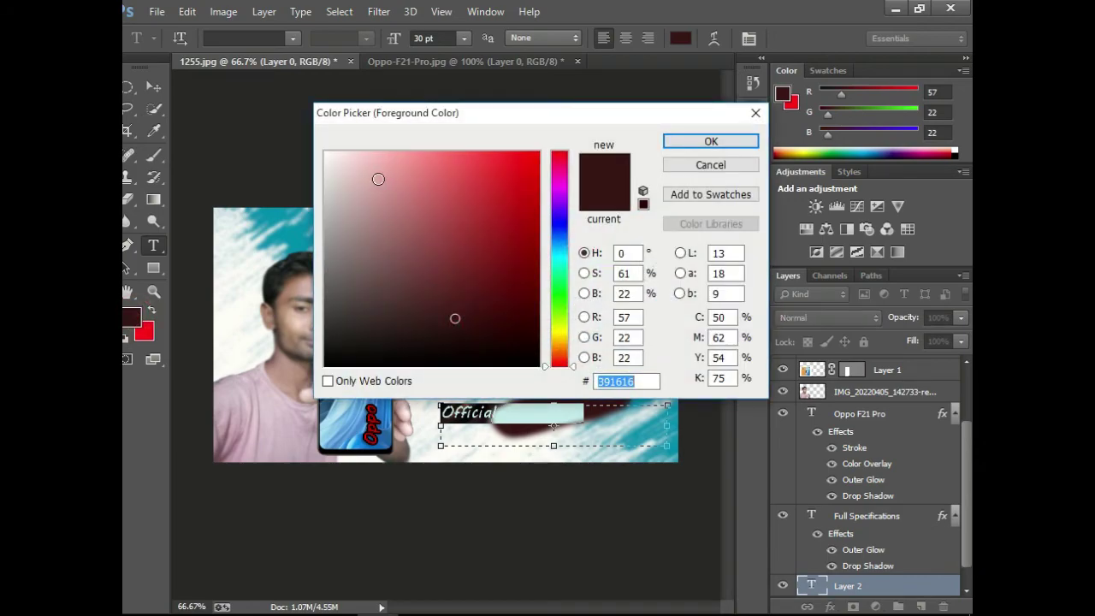
drag(340, 163, 324, 152)
click(710, 141)
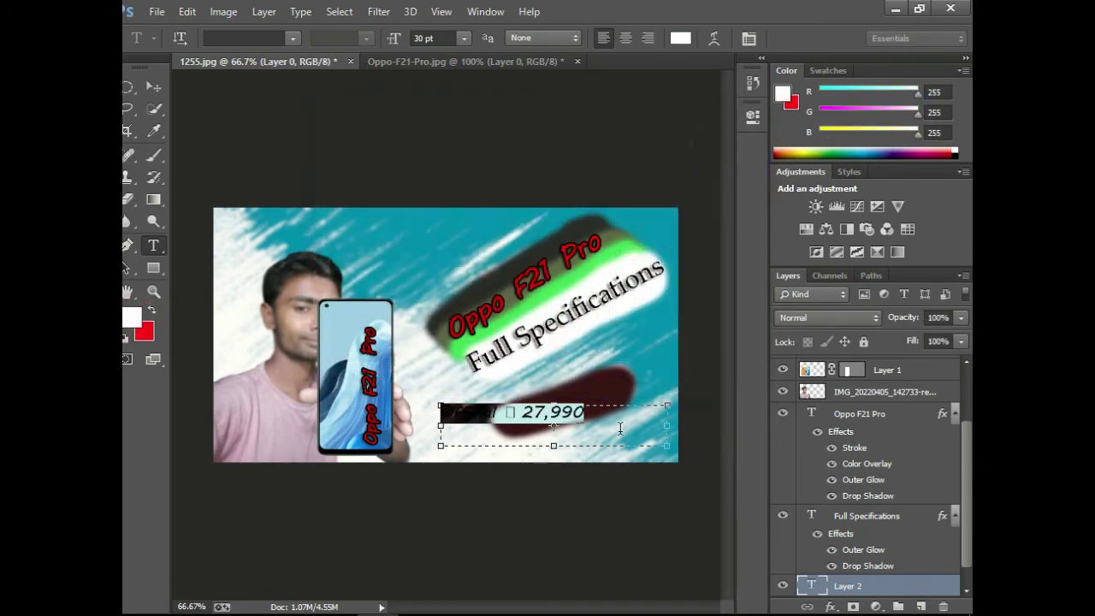
Step: Tilt the white price text to follow the maroon stroke's slant and center it over the stroke
drag(675, 399, 682, 342)
key(ctrl+Return)
key(v)
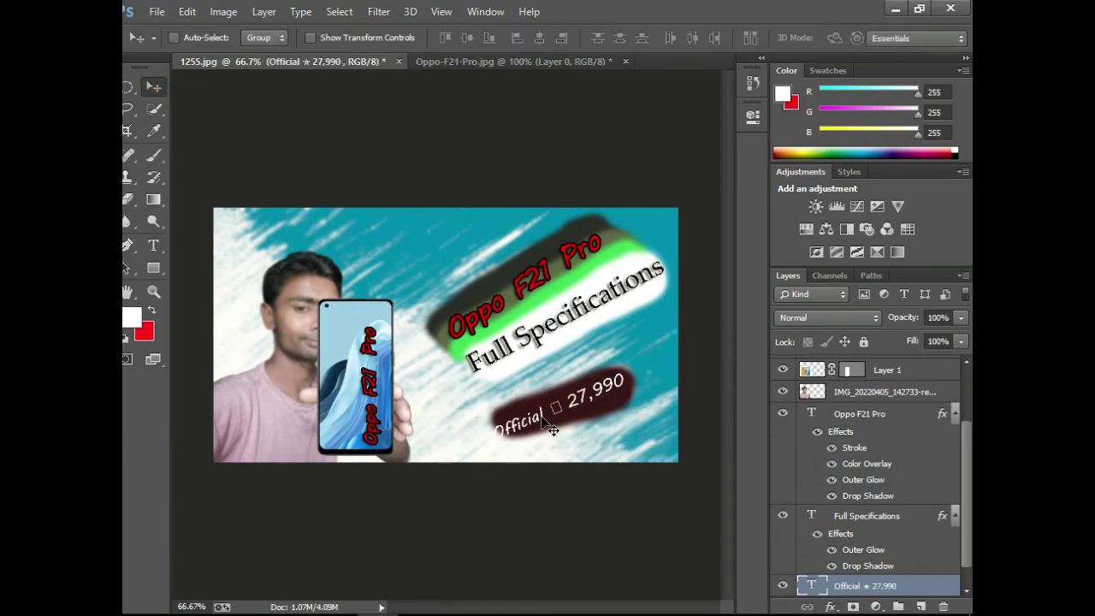
double_click(554, 419)
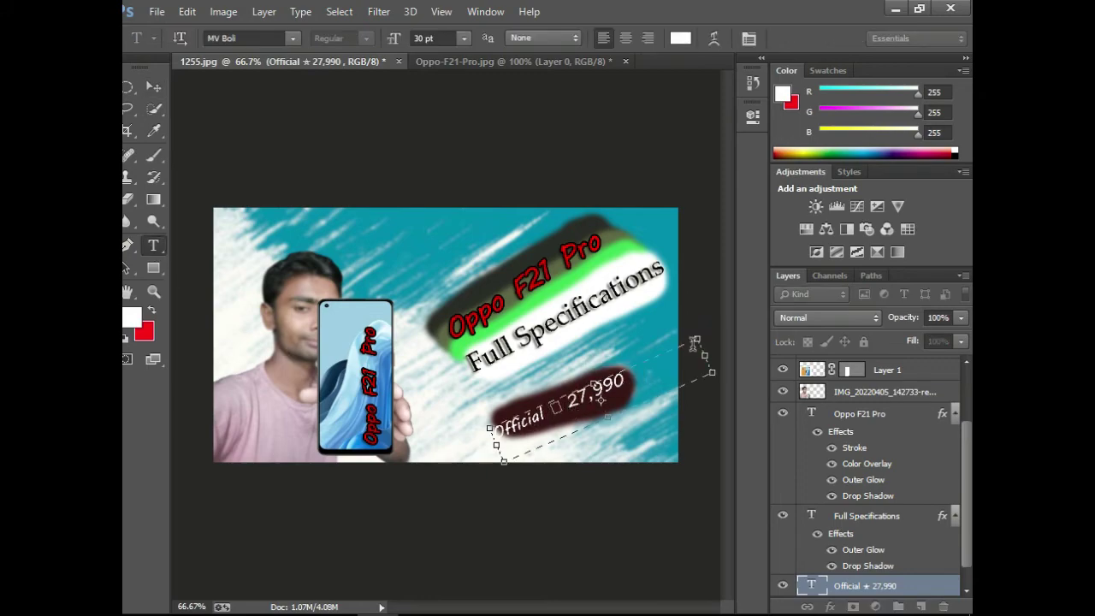
drag(697, 350, 685, 362)
key(ctrl+Return)
key(v)
Step: Add a drop shadow and an outer glow to the "Official 27,990" text layer through its layer style settings
scroll(968, 528, down, 1)
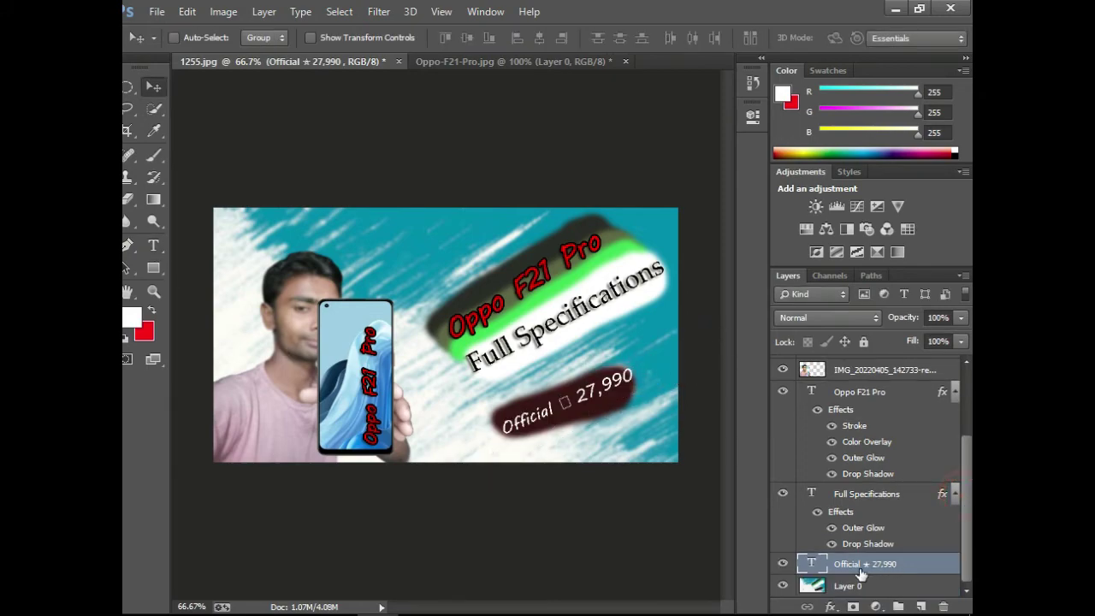
double_click(938, 570)
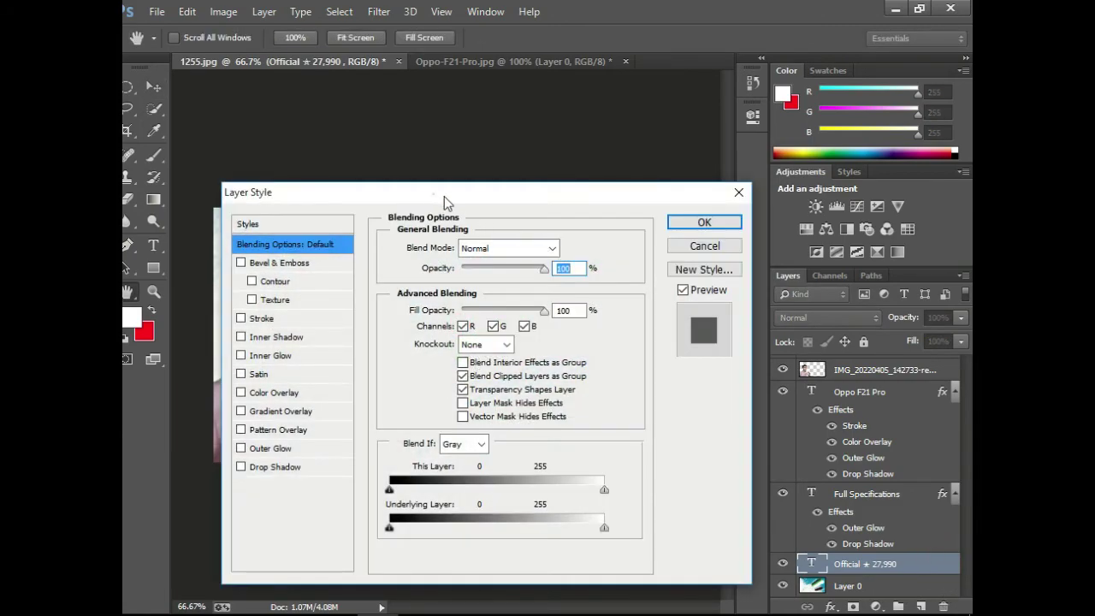
drag(444, 197, 880, 192)
drag(778, 197, 852, 197)
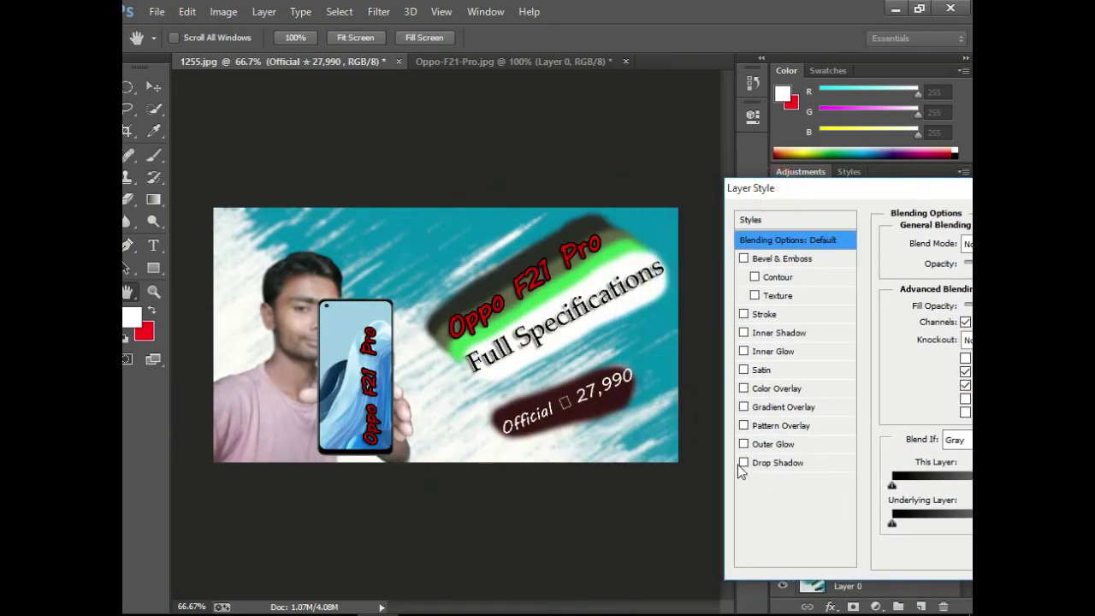
click(743, 463)
click(745, 445)
click(745, 445)
click(745, 463)
click(743, 463)
click(745, 445)
Step: Add a stroke effect to the price text and apply the layer style
click(744, 314)
click(744, 314)
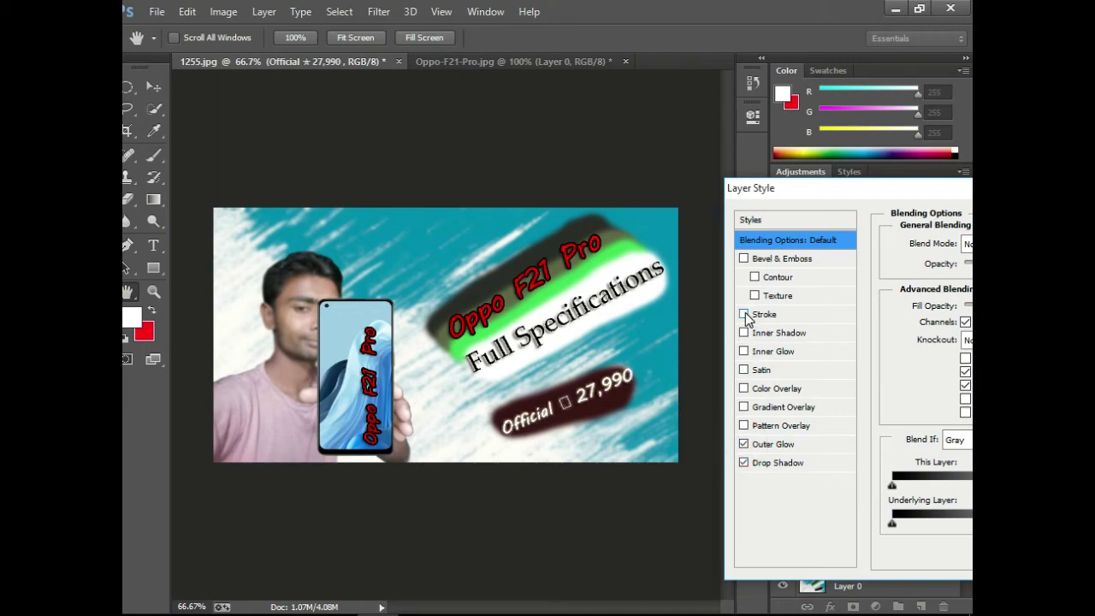
click(743, 314)
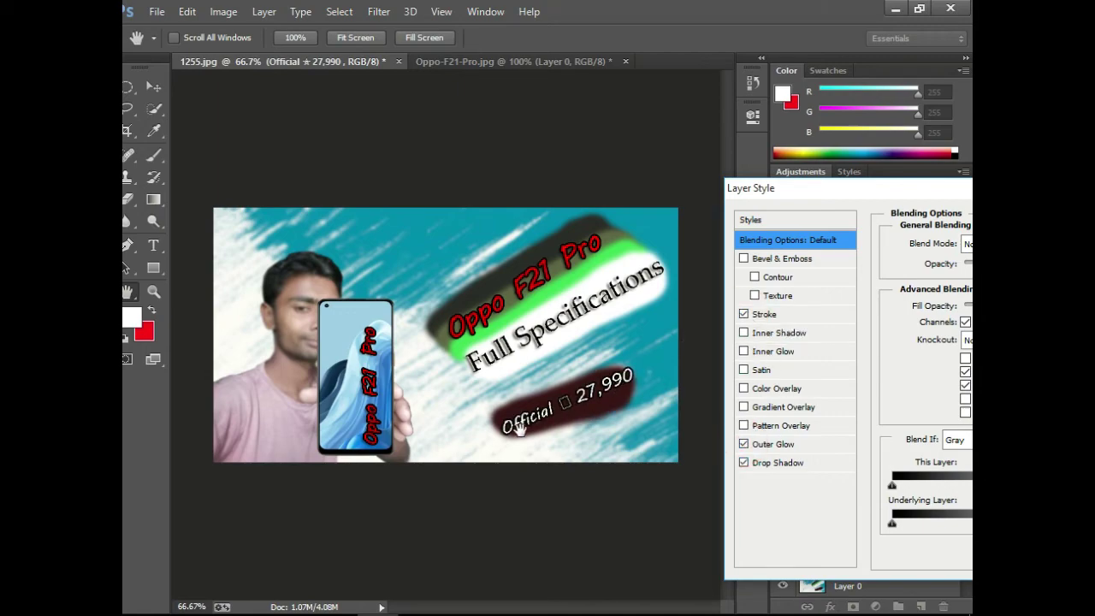
drag(882, 190, 573, 224)
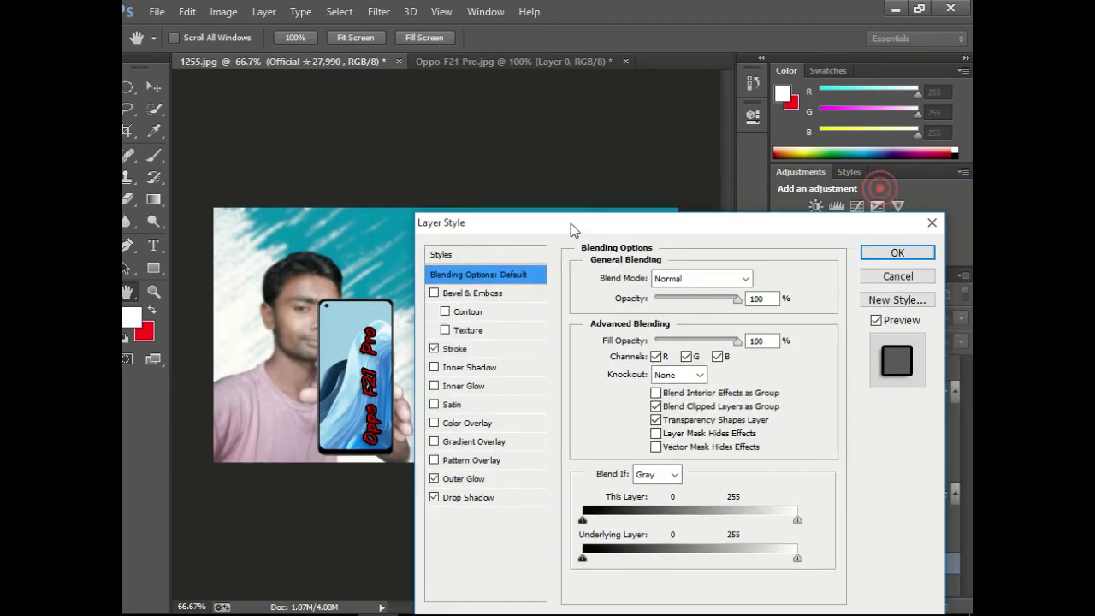
click(898, 252)
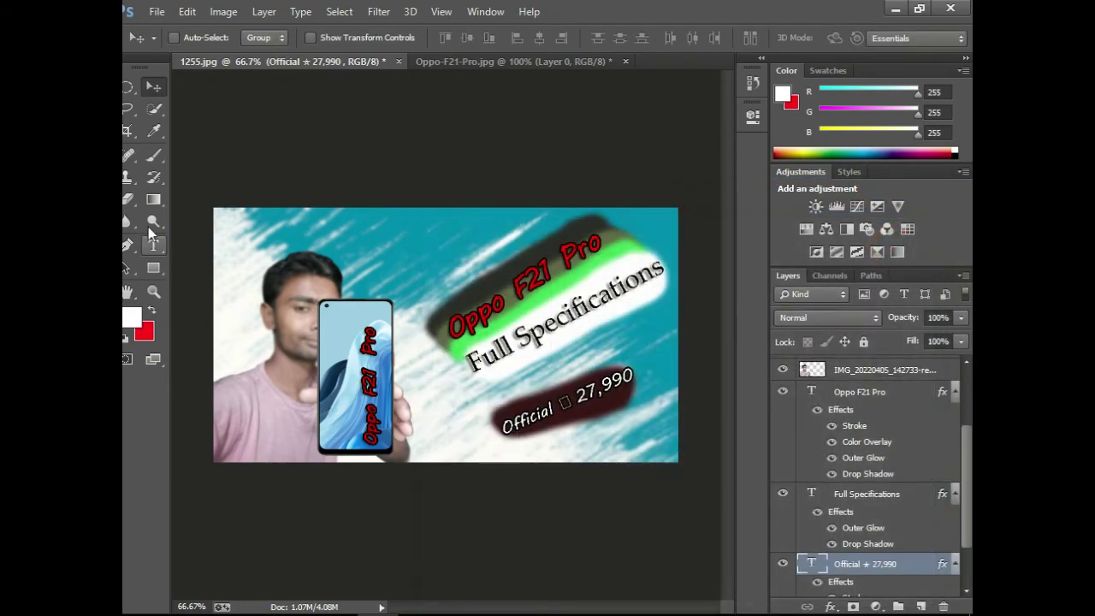
Step: Recolor the whole "Official 27,990" price text red (#d41111)
click(153, 244)
click(634, 378)
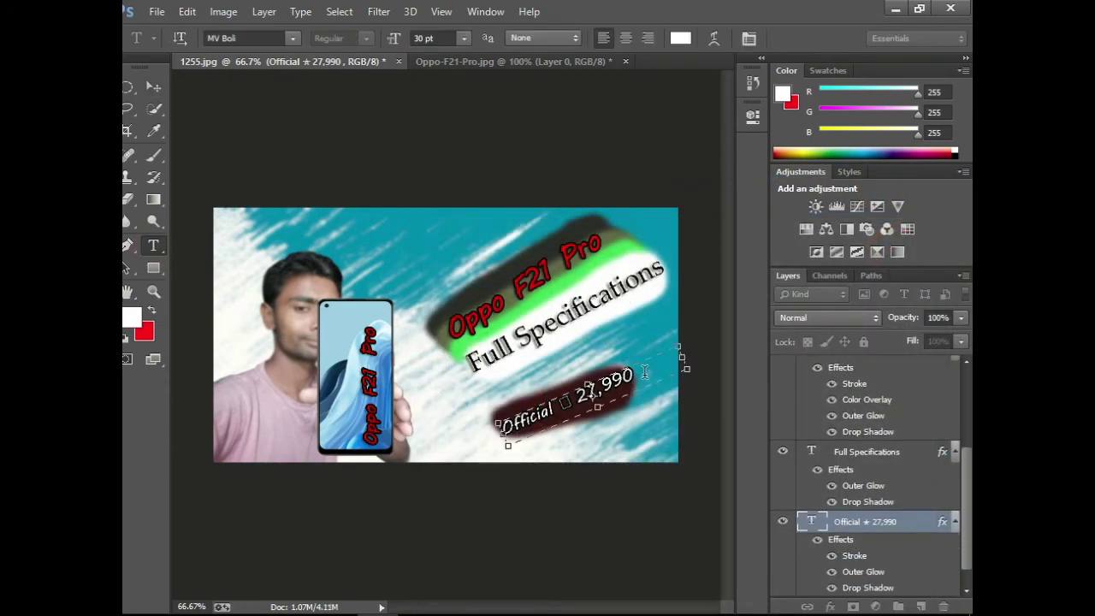
drag(644, 371, 499, 425)
click(132, 318)
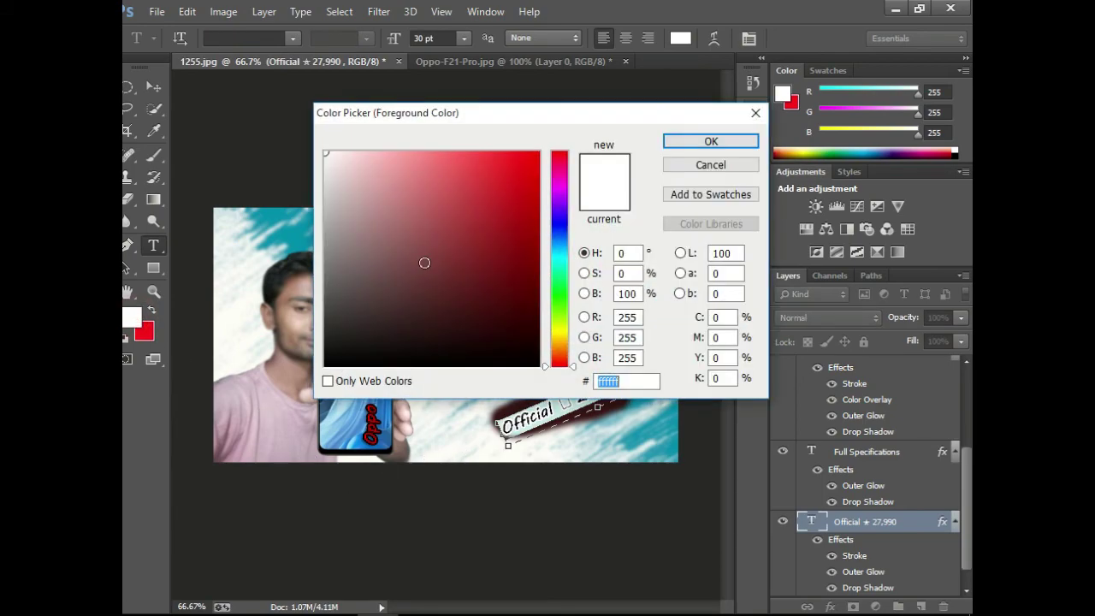
click(519, 185)
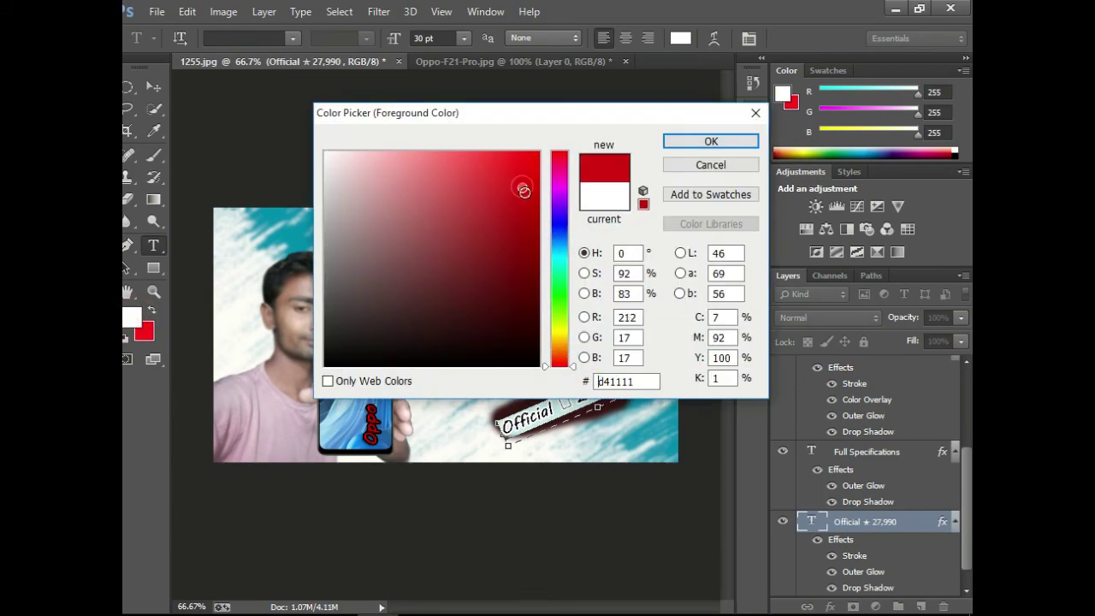
click(714, 144)
click(651, 367)
Step: Change the whole price text's color to bright green (#00ff24)
drag(650, 367, 453, 435)
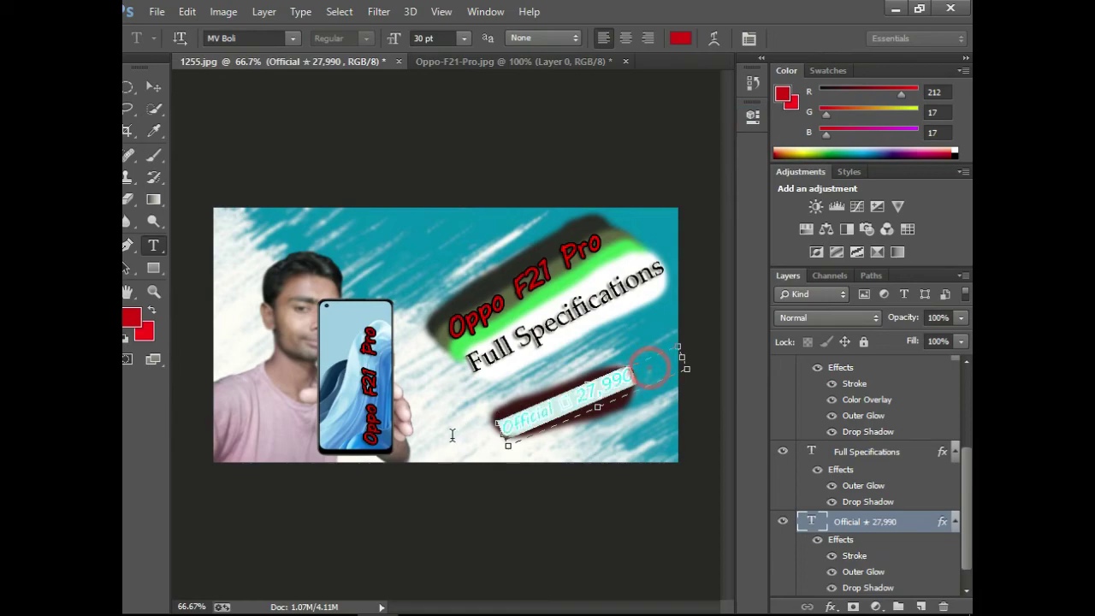
click(135, 322)
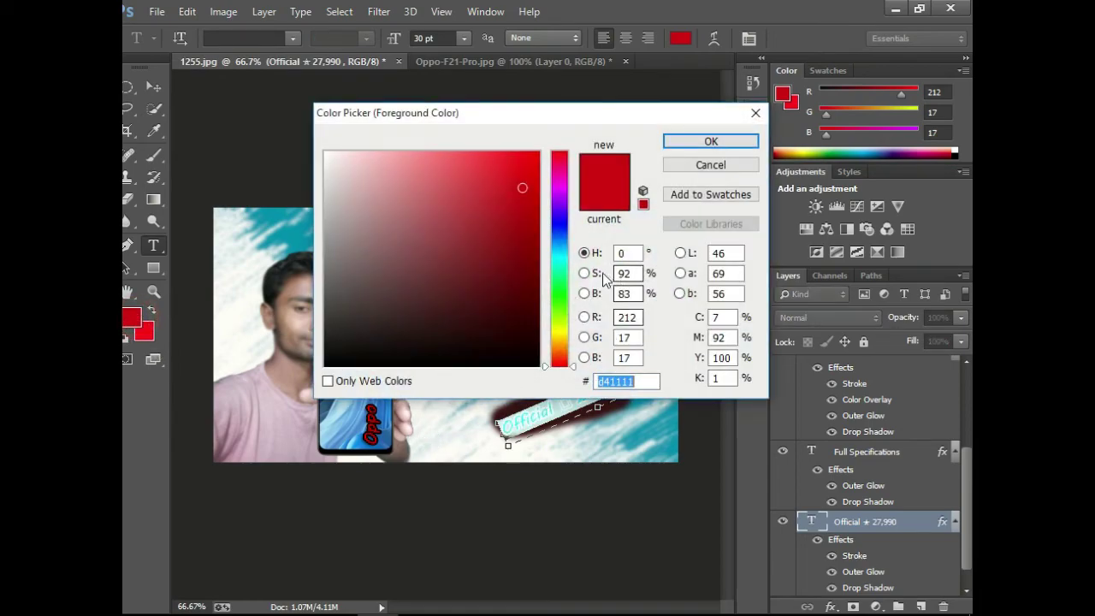
click(560, 291)
drag(523, 182, 638, 87)
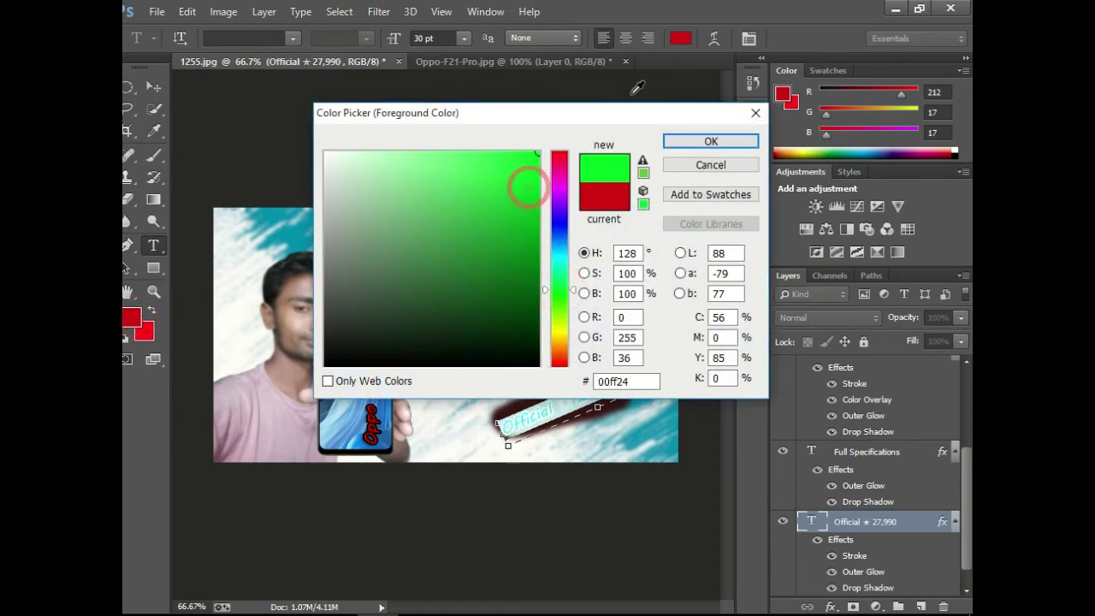
click(699, 138)
click(655, 379)
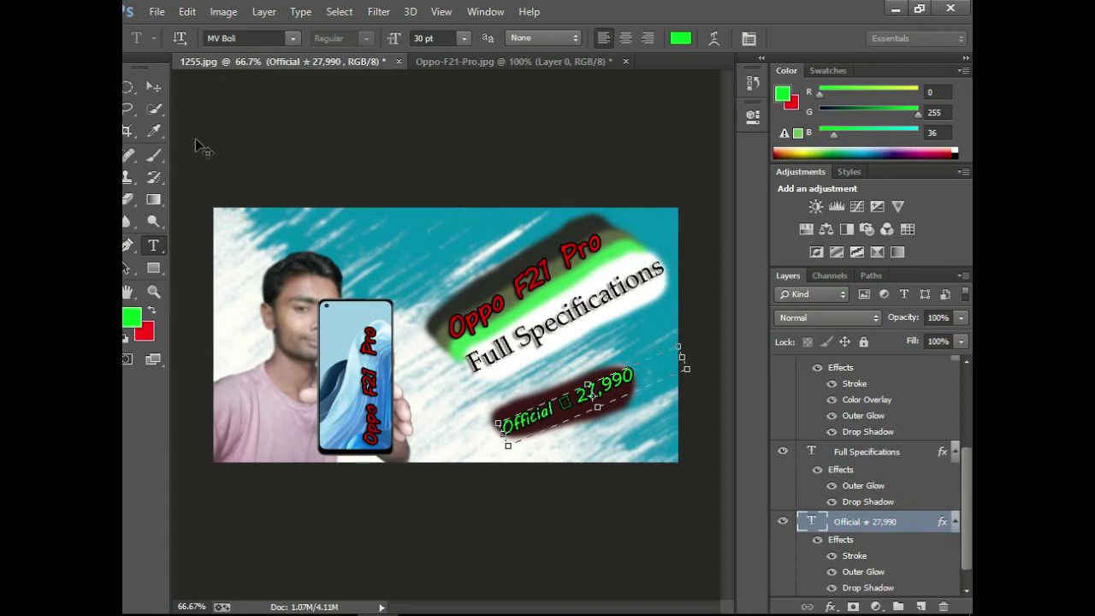
click(151, 86)
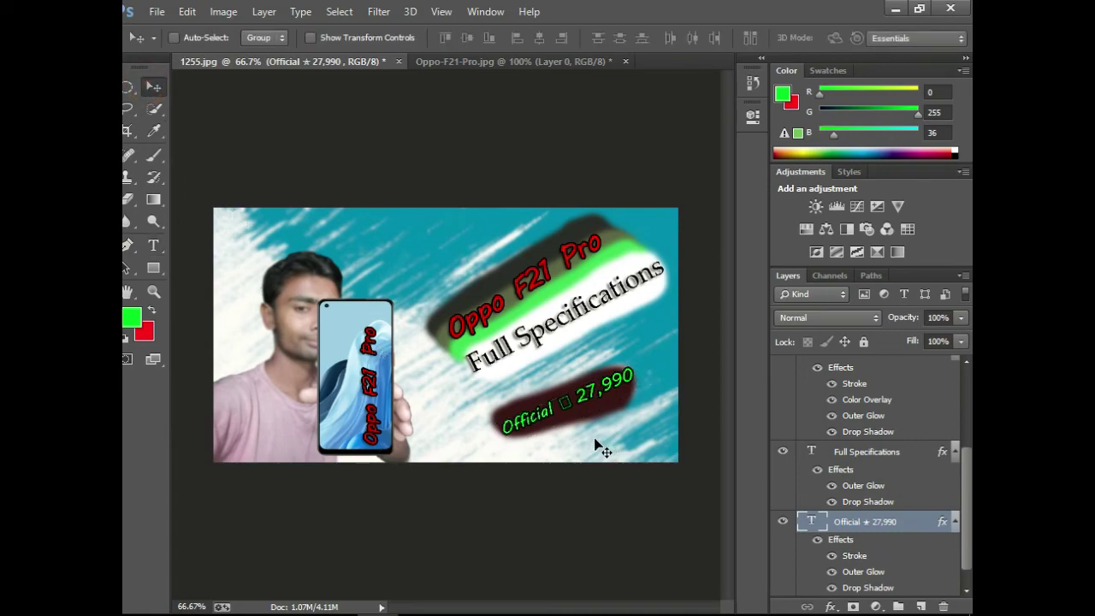
Step: Set the price text's color back to white (RGB 255, 255, 255) and finish editing the text
click(153, 245)
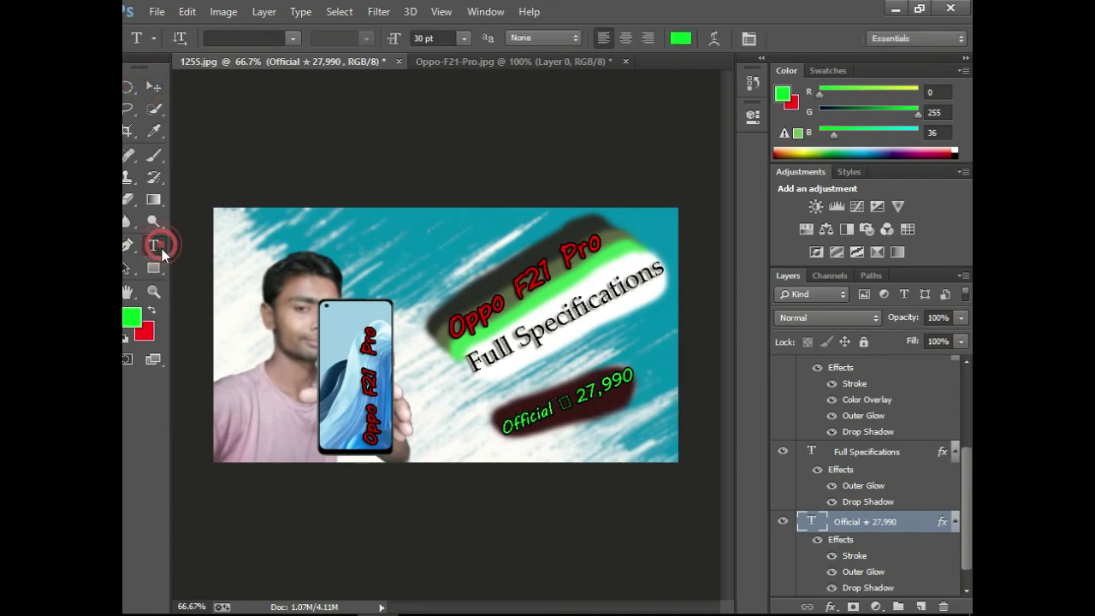
drag(608, 422, 408, 476)
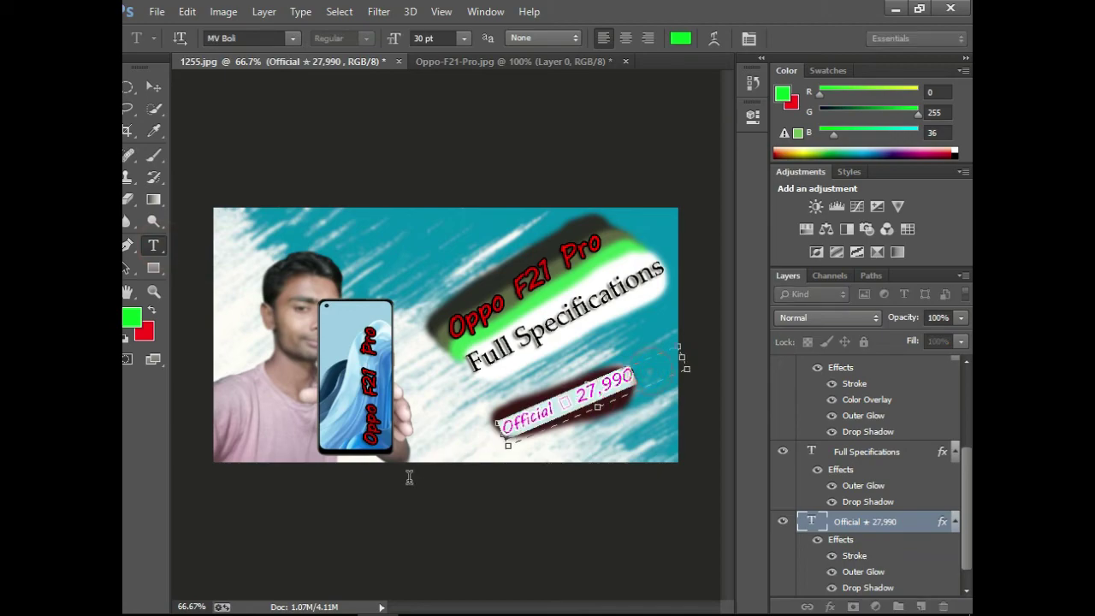
click(135, 318)
drag(366, 196, 326, 152)
click(741, 142)
click(658, 361)
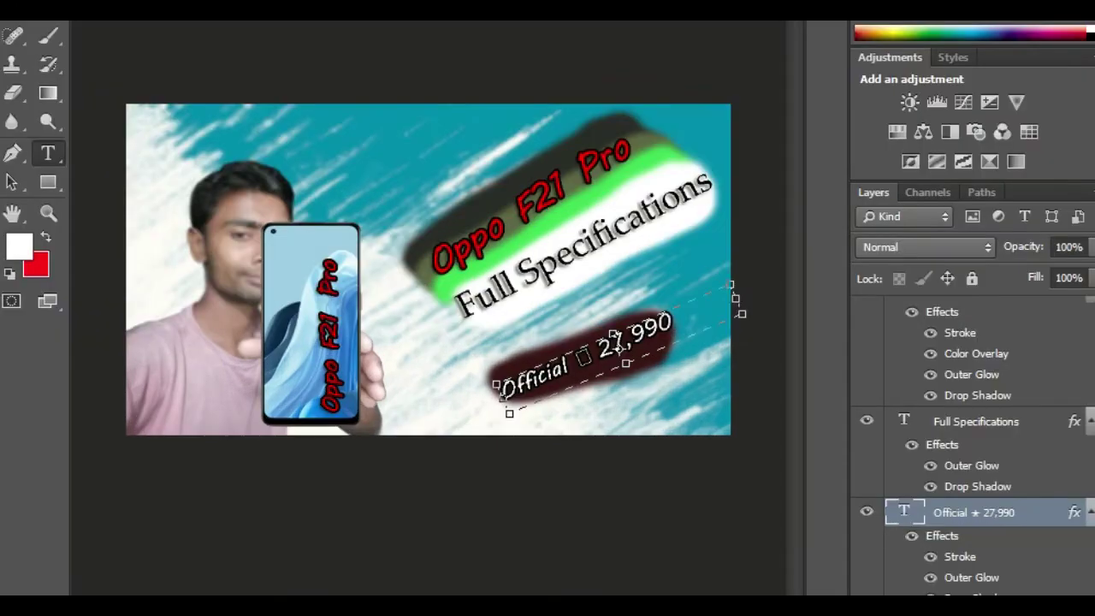
key(v)
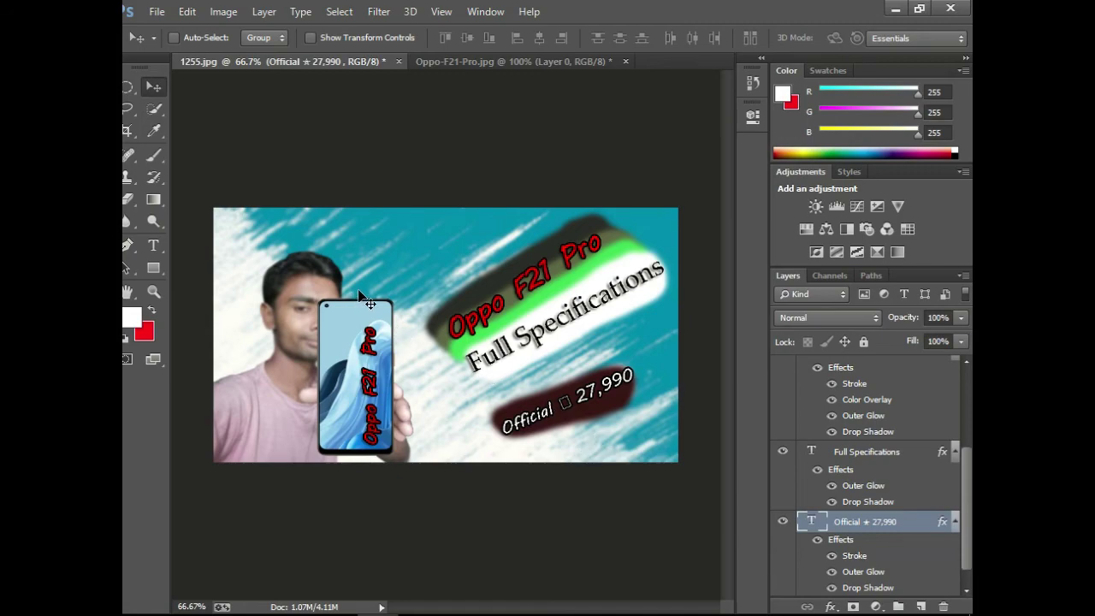
Step: Save the thumbnail as a JPEG named "oppo123" in the Documents folder with quality 8 (High)
click(160, 15)
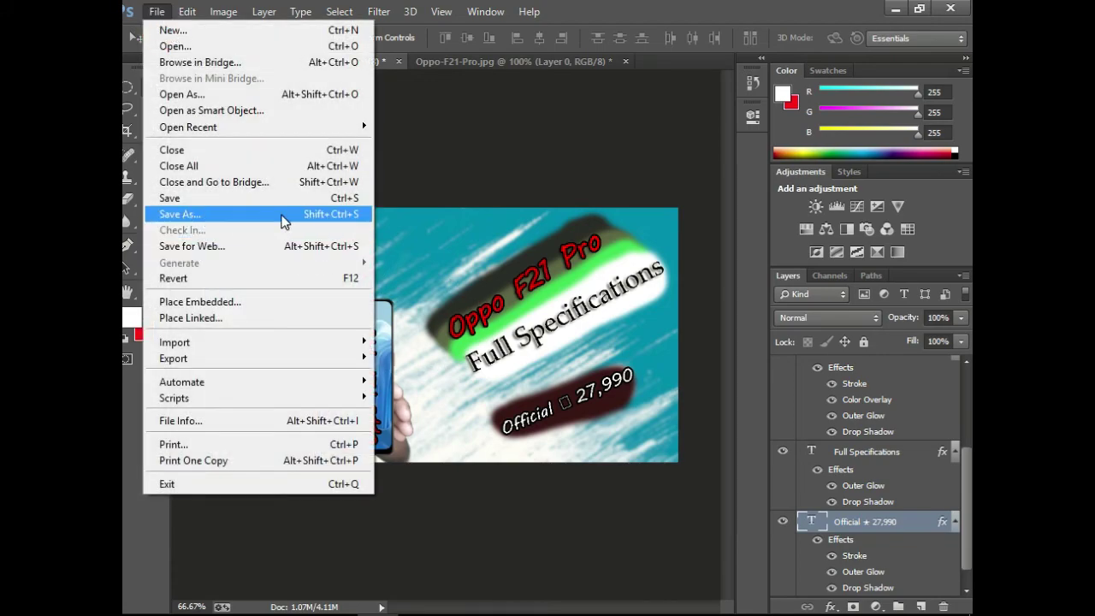
click(184, 215)
click(368, 342)
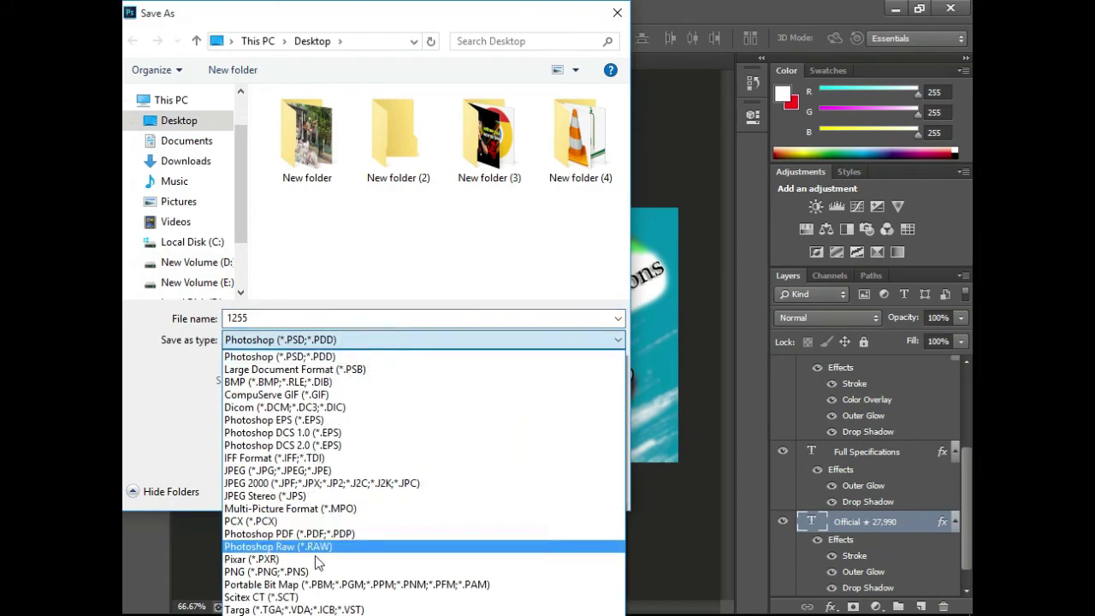
click(344, 469)
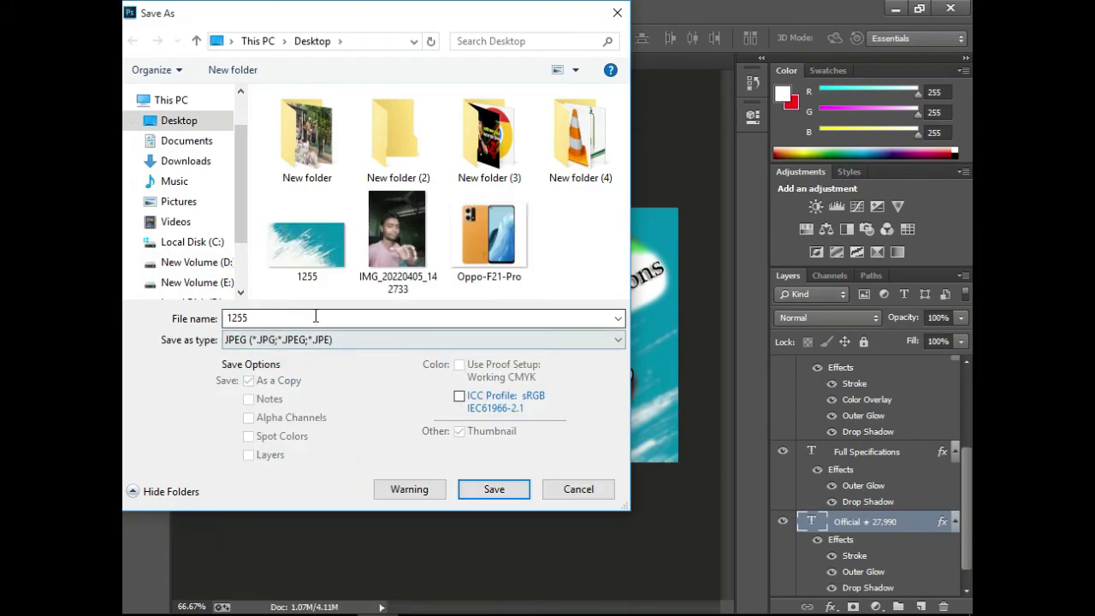
double_click(311, 318)
key(BackSpace)
text(oppo123)
click(176, 141)
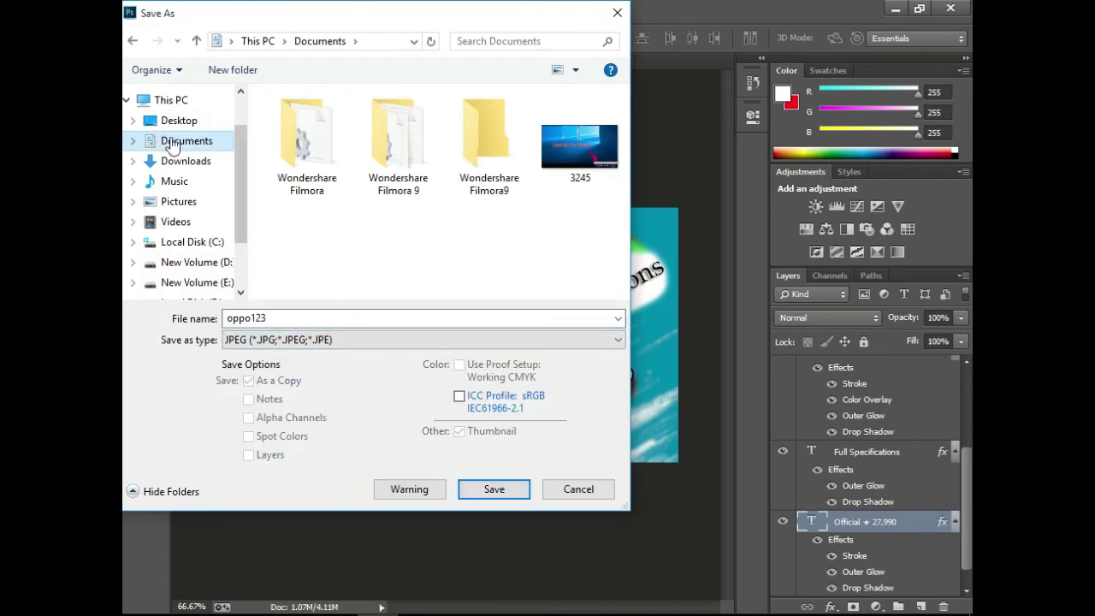
click(499, 489)
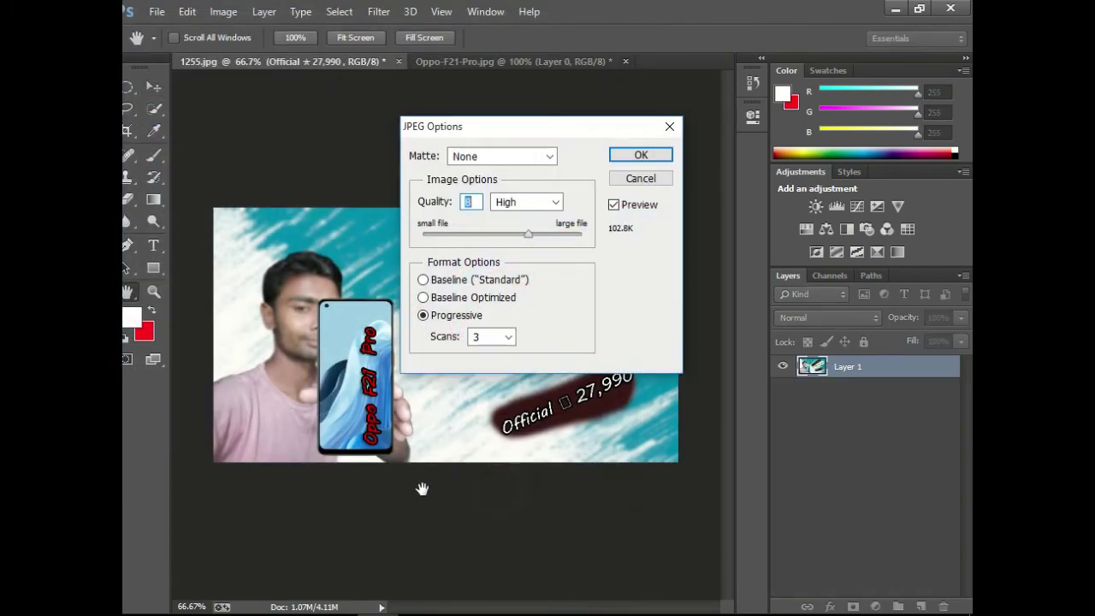
click(643, 156)
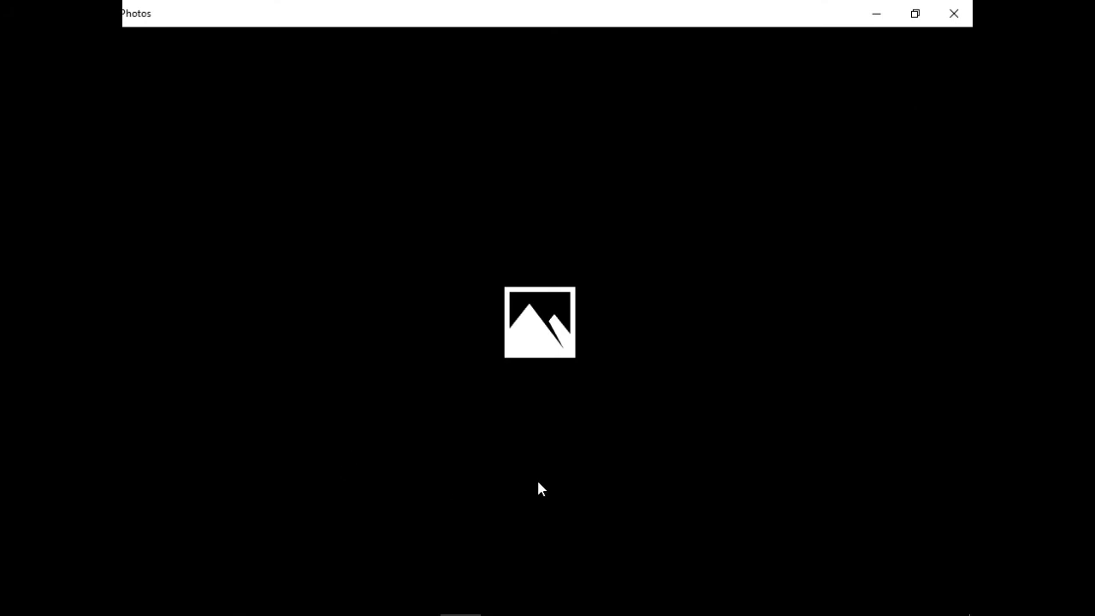